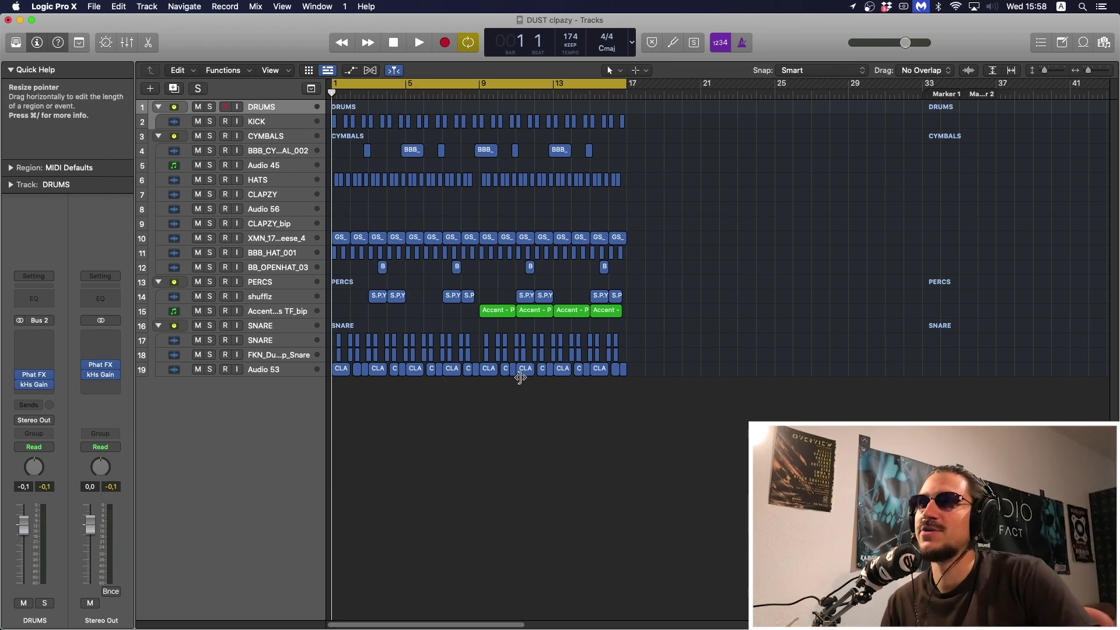
- Play through the full 16-bar drum loop with all tracks audible and stop at the end
{"action": "left_click_drag", "start_coordinate": [656, 411], "coordinate": [341, 117]}
{"action": "left_click", "coordinate": [348, 113]}
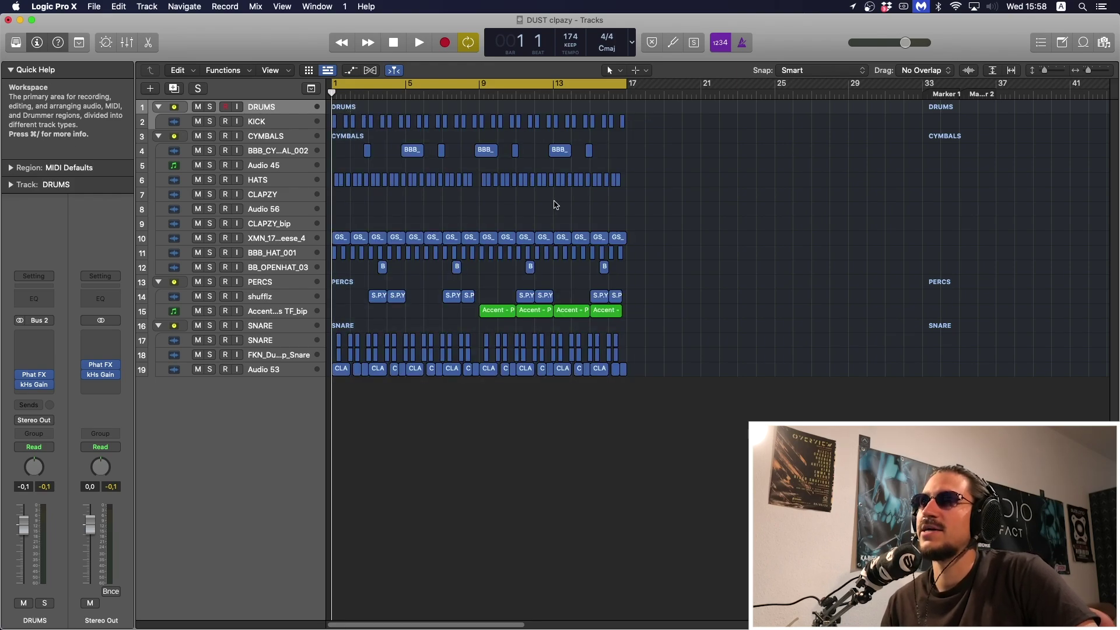
{"action": "left_click_drag", "start_coordinate": [644, 375], "coordinate": [333, 106]}
{"action": "left_click", "coordinate": [634, 296]}
{"action": "key", "text": "space"}
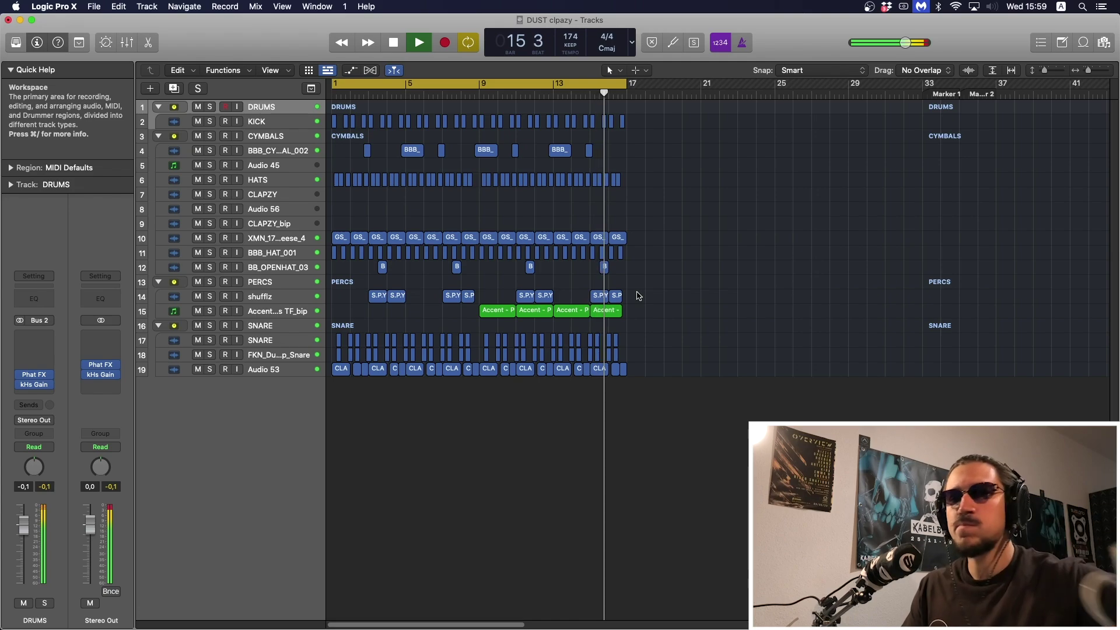
{"action": "key", "text": "space"}
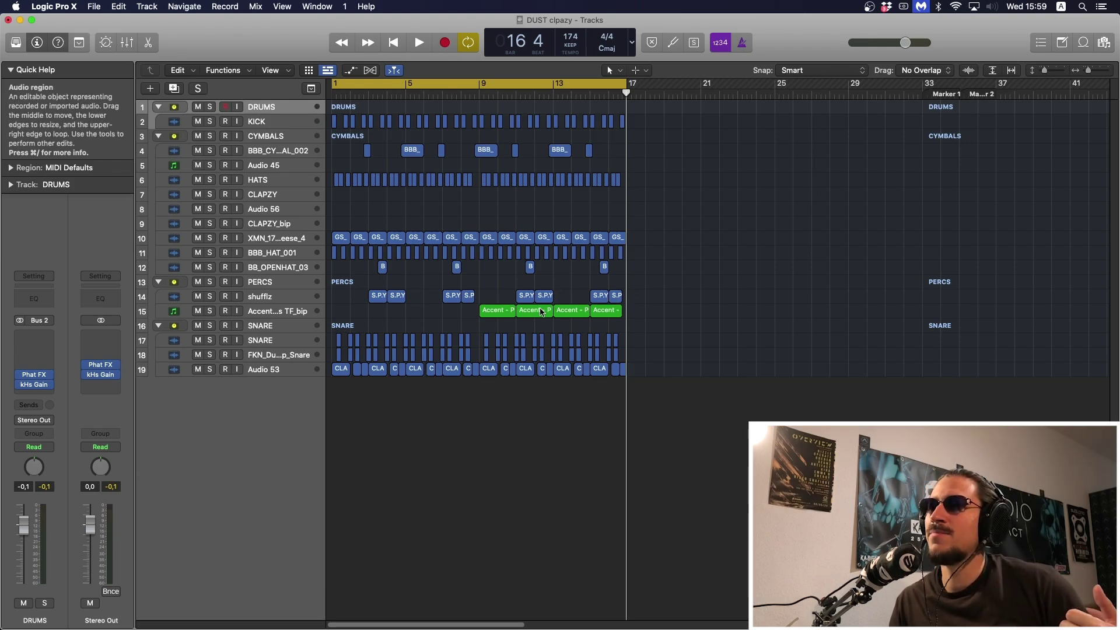
- Go through the tracks in the CYMBALS stack one by one and examine the plug-ins on their channel strips, ending on the stack itself
{"action": "left_click", "coordinate": [296, 238]}
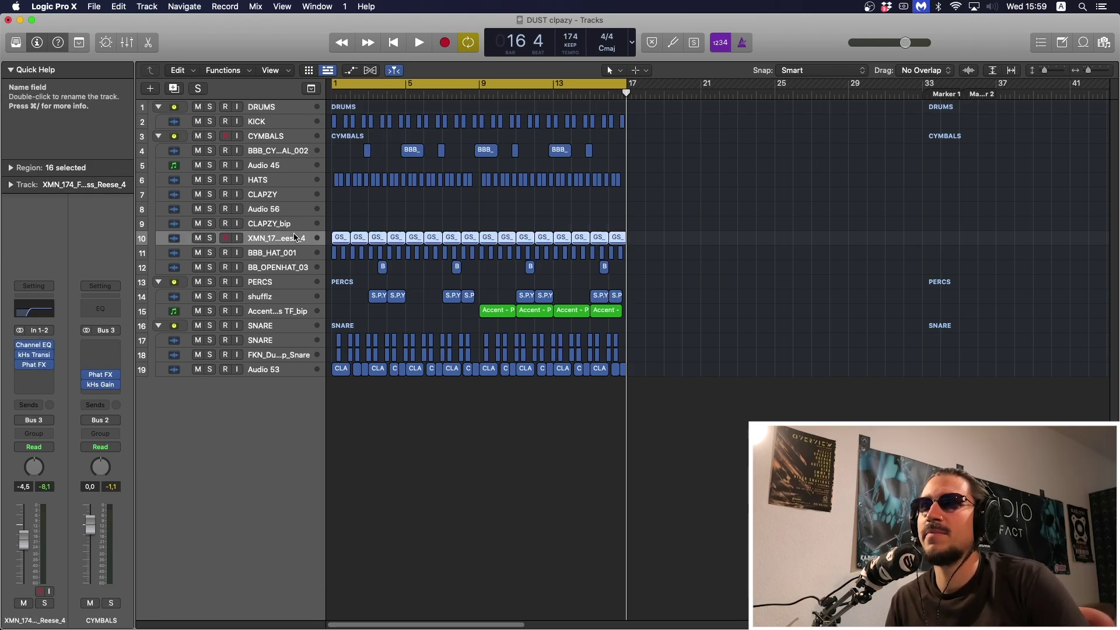
{"action": "key", "text": "Down"}
{"action": "key", "text": "Up"}
{"action": "key", "text": "Down"}
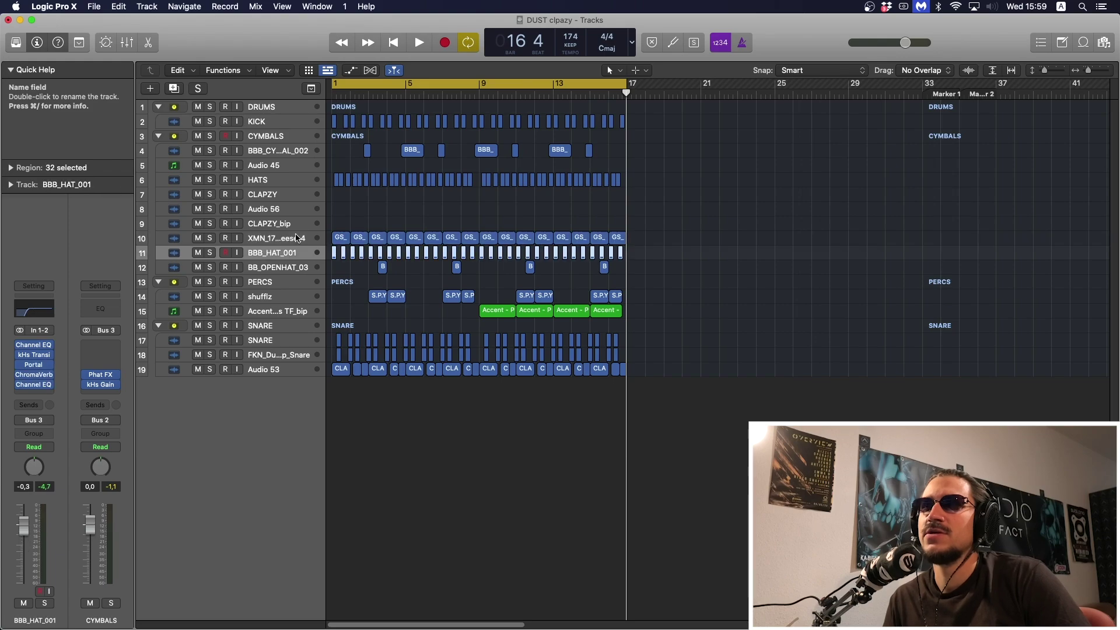
{"action": "key", "text": "Up"}
{"action": "key", "text": "Up"}
{"action": "key", "text": "Up"}
{"action": "key", "text": "Up"}
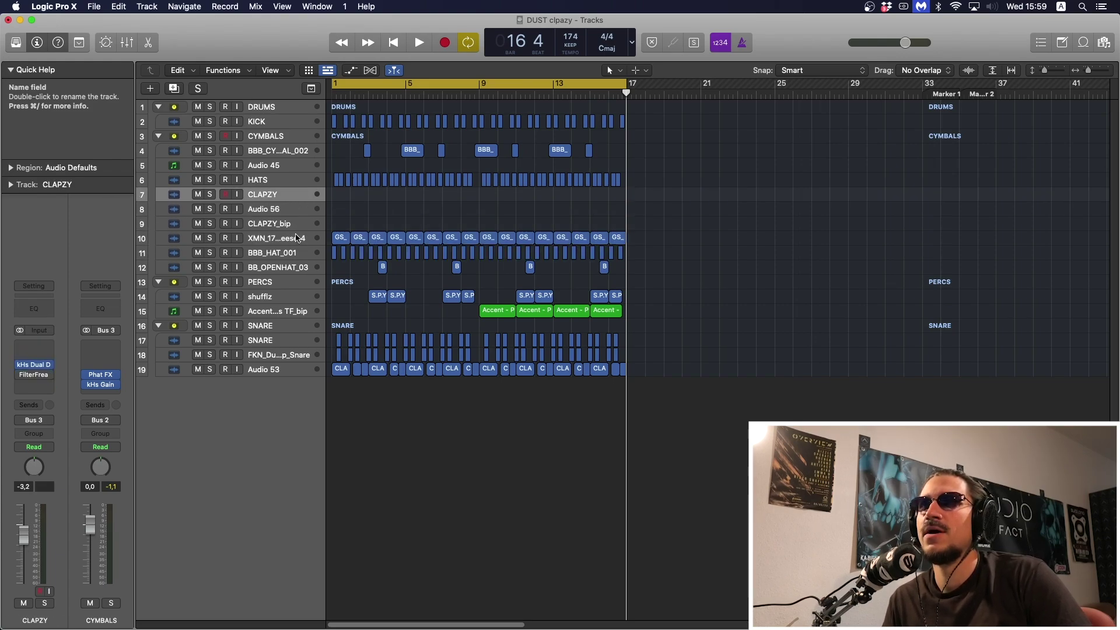
{"action": "key", "text": "Up"}
{"action": "key", "text": "Up"}
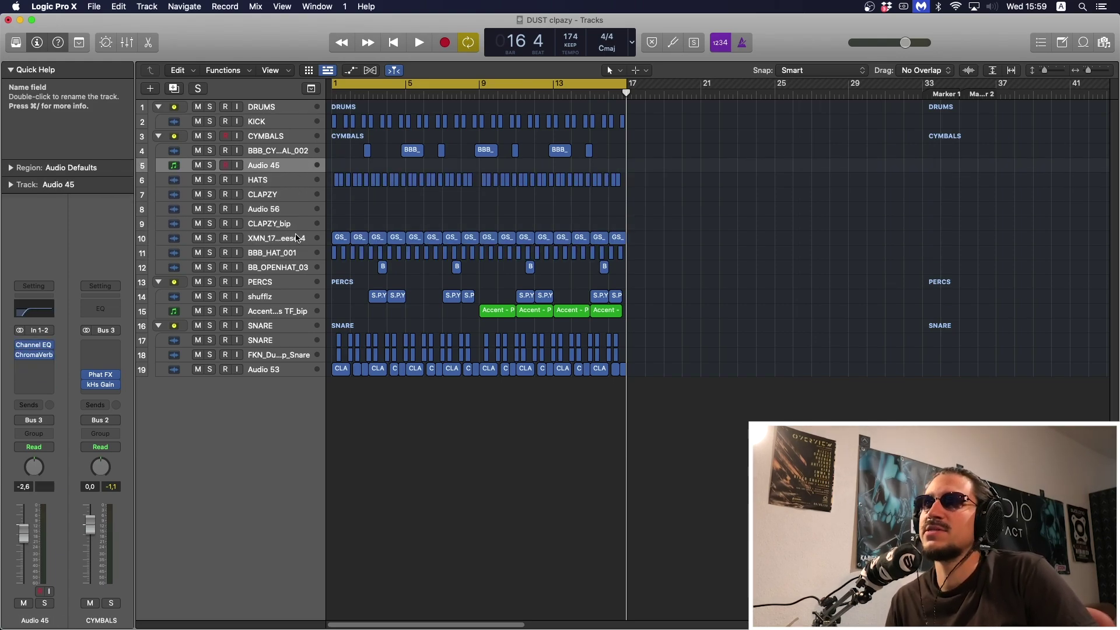
{"action": "key", "text": "Up"}
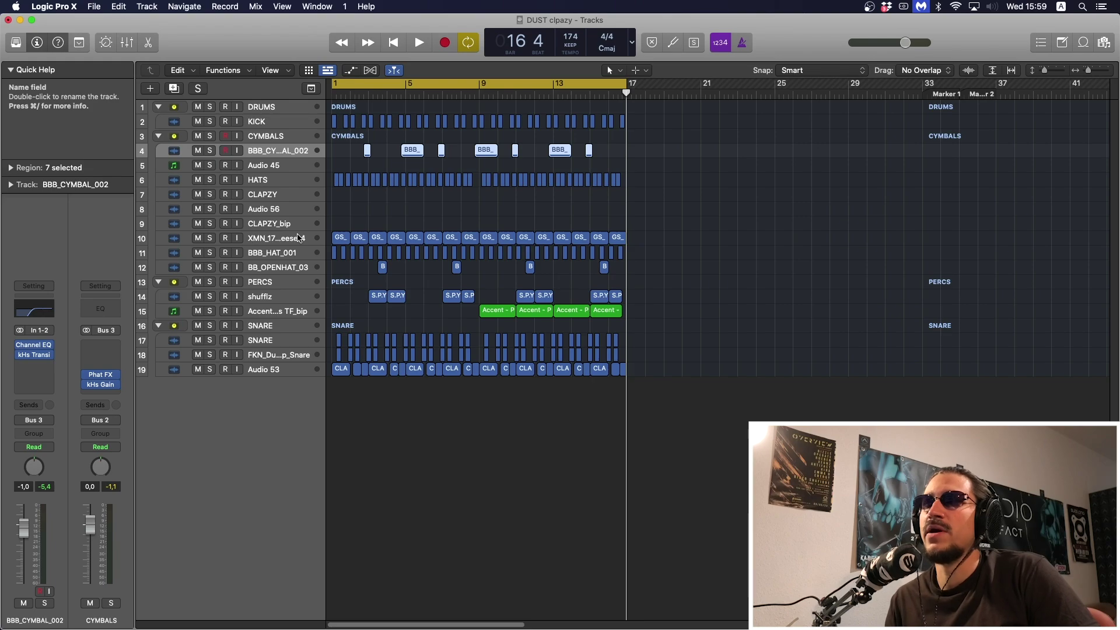
{"action": "key", "text": "Up"}
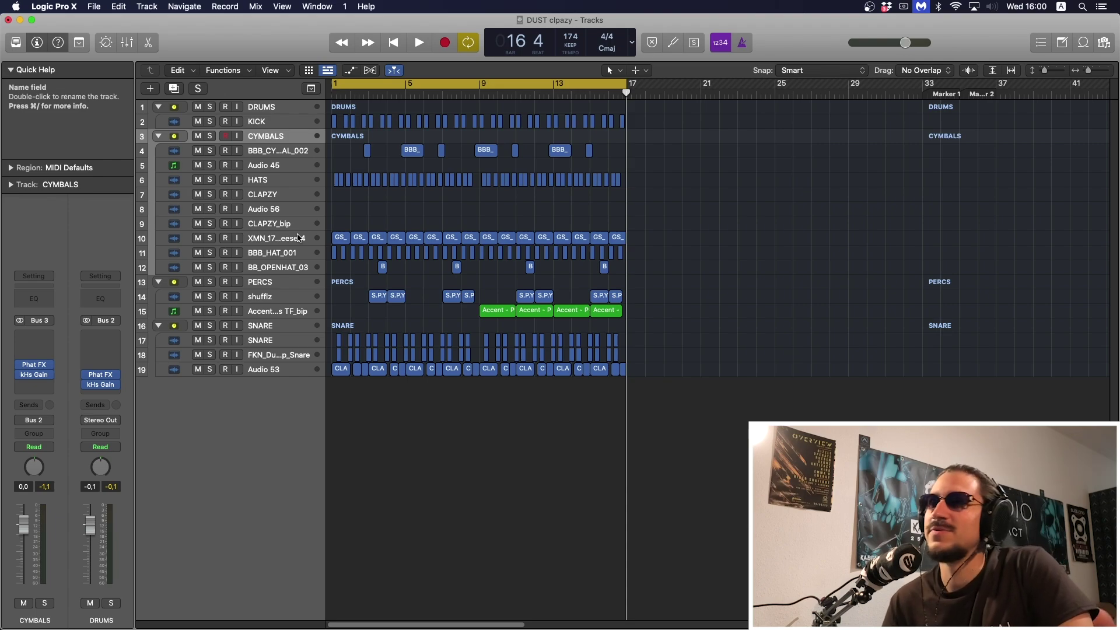
- Select and solo the SNARE stack and listen to it briefly
{"action": "left_click", "coordinate": [294, 325]}
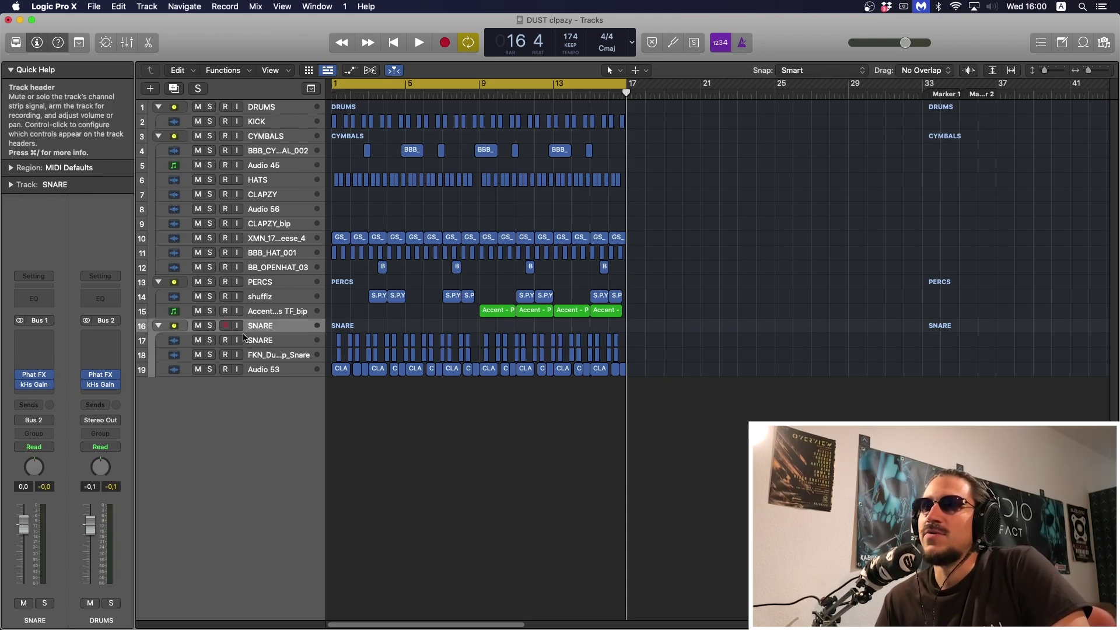
{"action": "left_click", "coordinate": [210, 326]}
{"action": "key", "text": "space"}
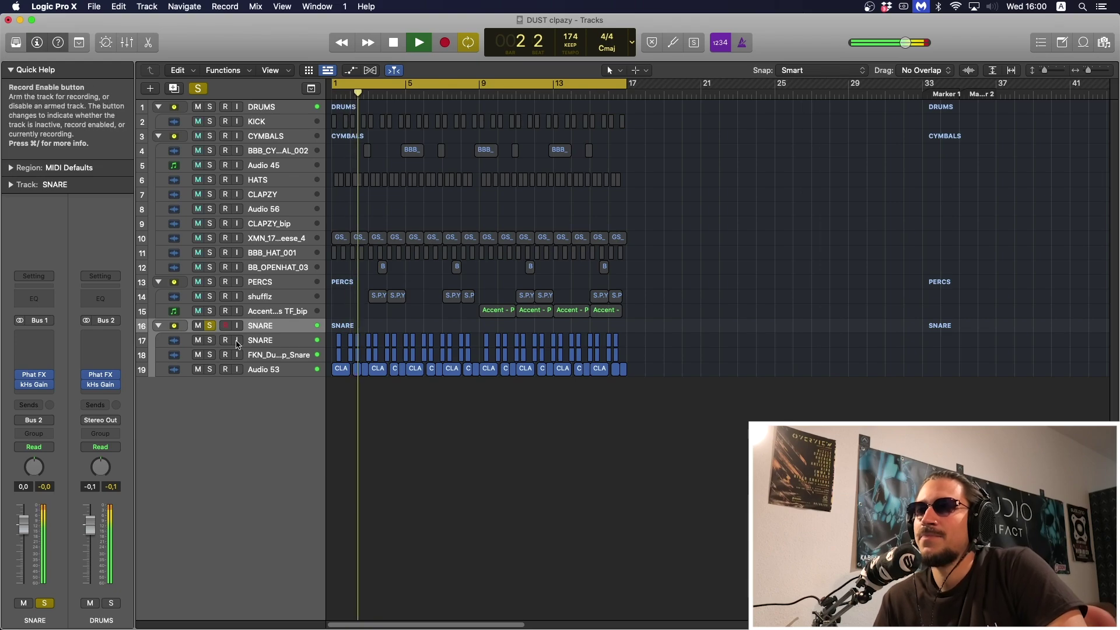
{"action": "key", "text": "space"}
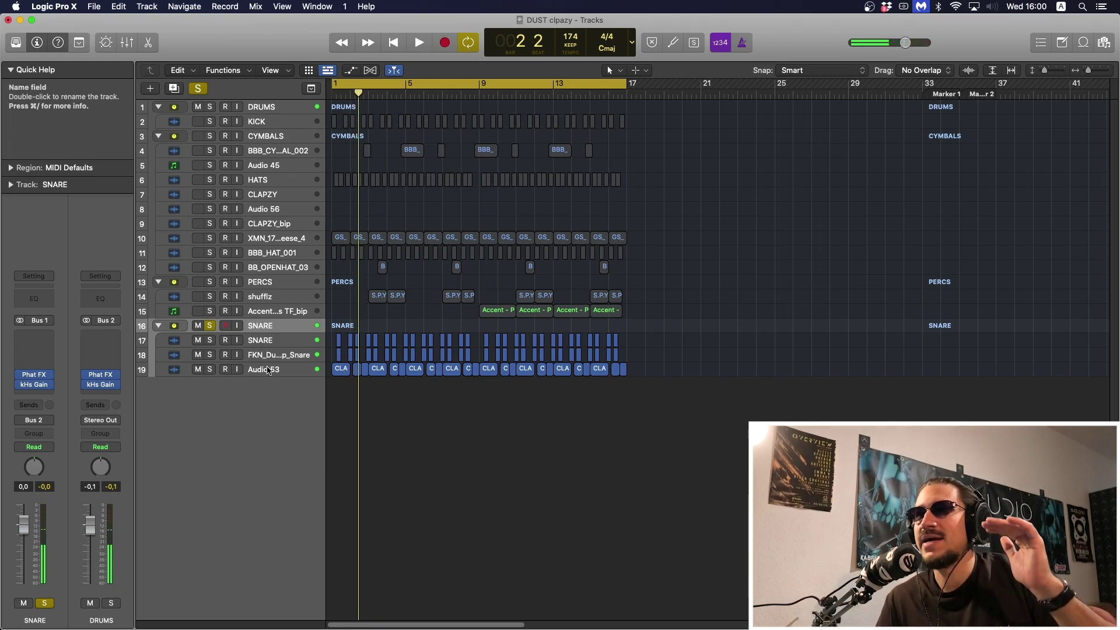
- Insert a Channel EQ on the SNARE stack with an 18 dB/Oct low cut at about 34 Hz, and audition it
{"action": "left_click", "coordinate": [43, 339]}
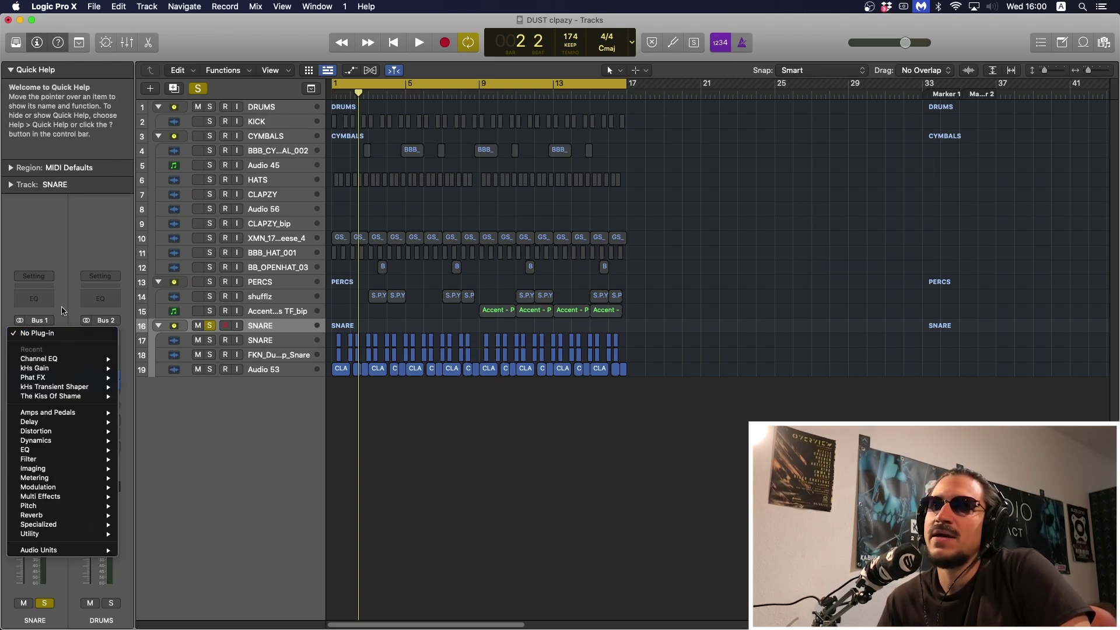
{"action": "left_click", "coordinate": [39, 359]}
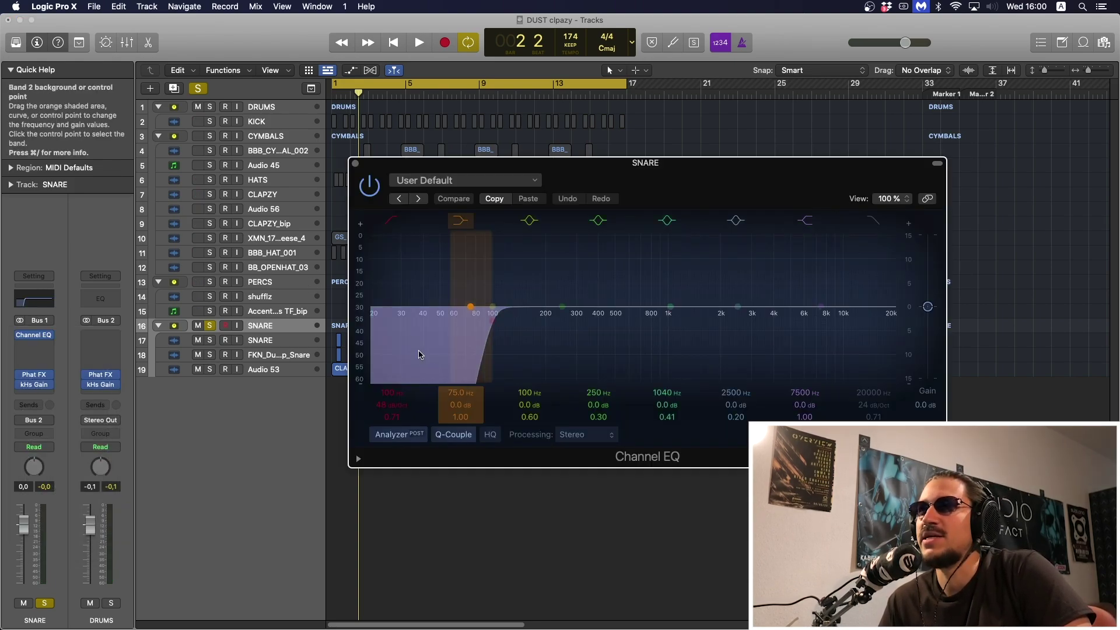
{"action": "left_click", "coordinate": [391, 330]}
{"action": "left_click_drag", "start_coordinate": [403, 405], "coordinate": [403, 426]}
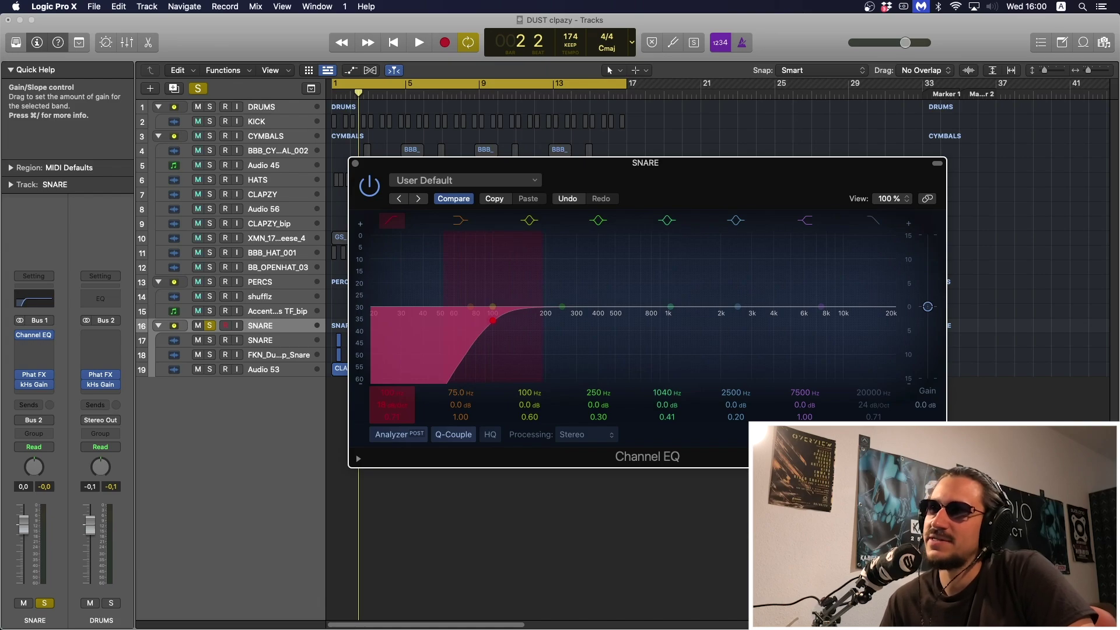
{"action": "left_click_drag", "start_coordinate": [512, 355], "coordinate": [425, 358]}
{"action": "key", "text": "space"}
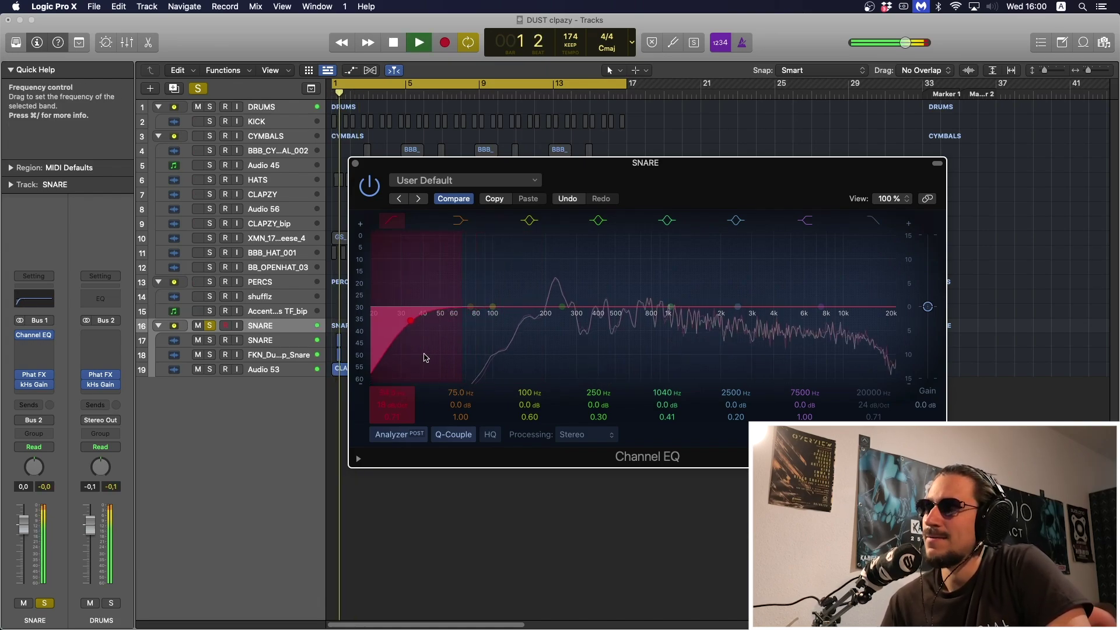
{"action": "key", "text": "space"}
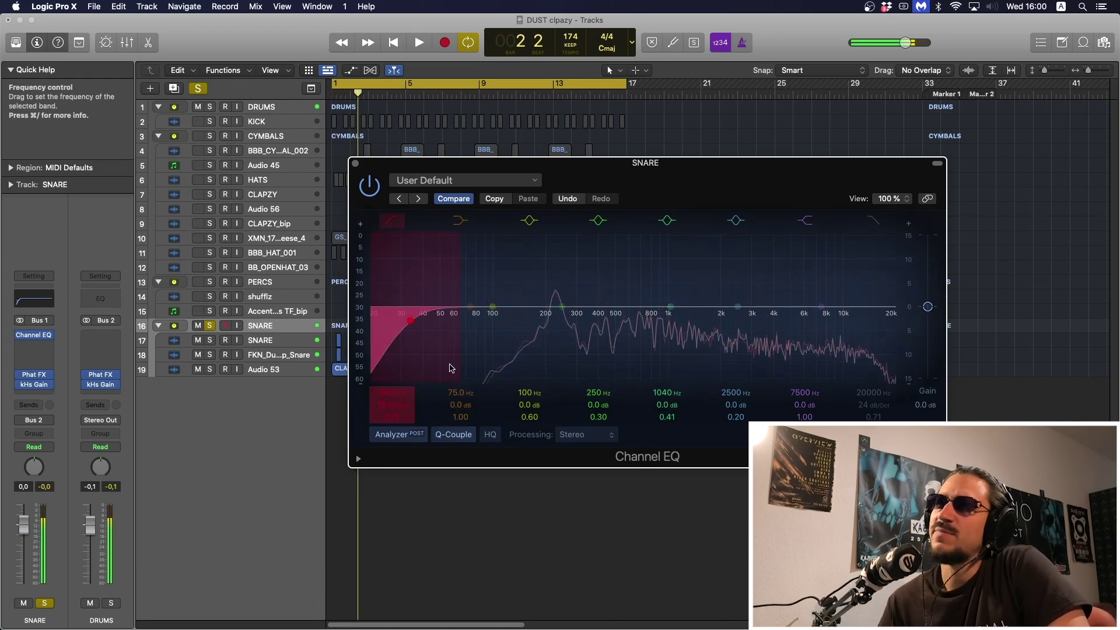
- Try a 3.1 dB boost at 226 Hz, switch that band off, and raise the low cut to just above 100 Hz while listening
{"action": "left_click_drag", "start_coordinate": [560, 296], "coordinate": [548, 280]}
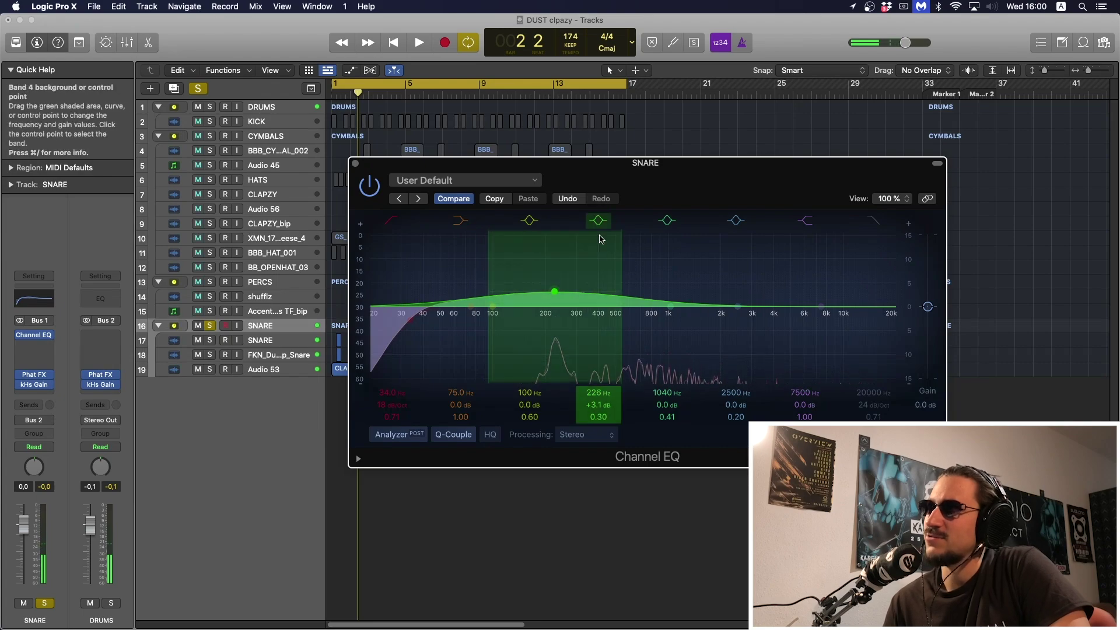
{"action": "left_click", "coordinate": [598, 220]}
{"action": "left_click_drag", "start_coordinate": [423, 342], "coordinate": [513, 349]}
{"action": "key", "text": "space"}
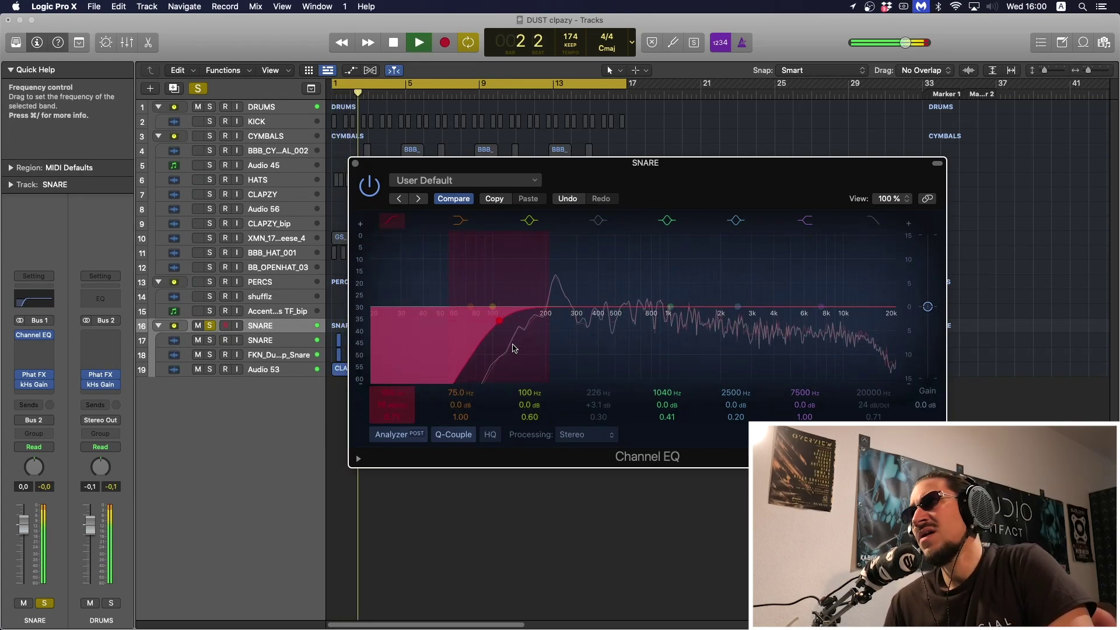
{"action": "key", "text": "space"}
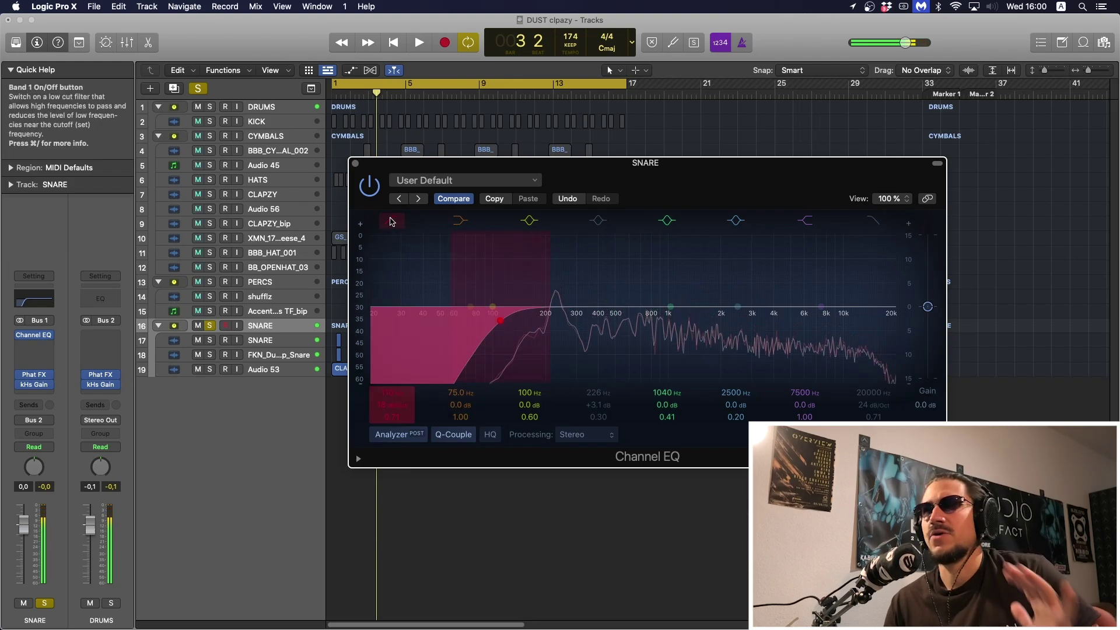
{"action": "left_click", "coordinate": [355, 164]}
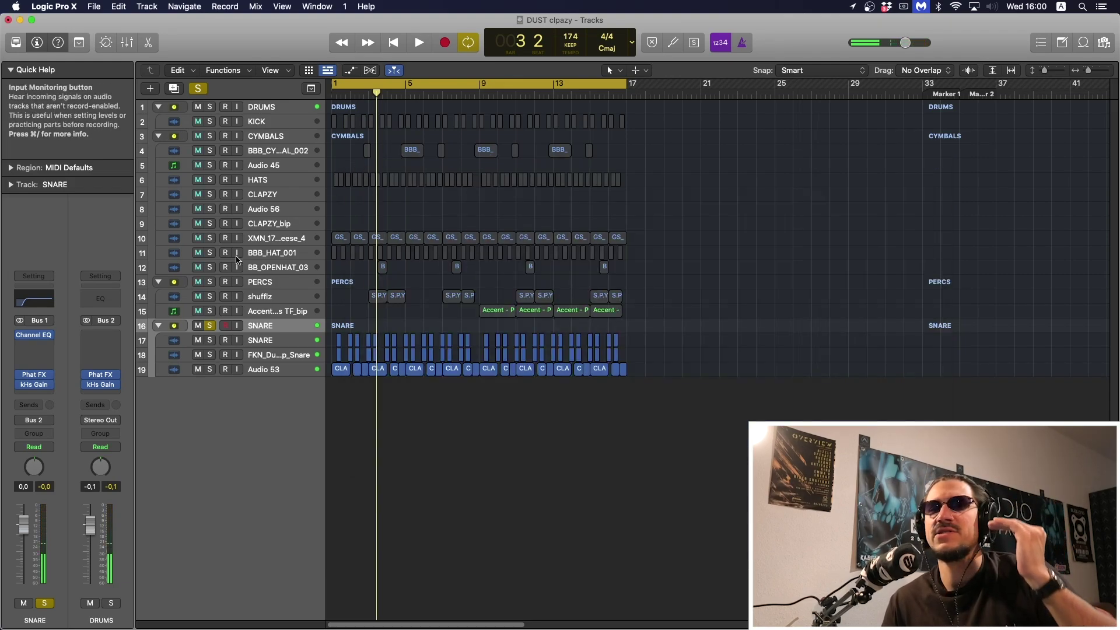
- Insert a stereo Kilohearts kHs Transient Shaper after the Channel EQ on the SNARE stack
{"action": "left_click", "coordinate": [50, 349]}
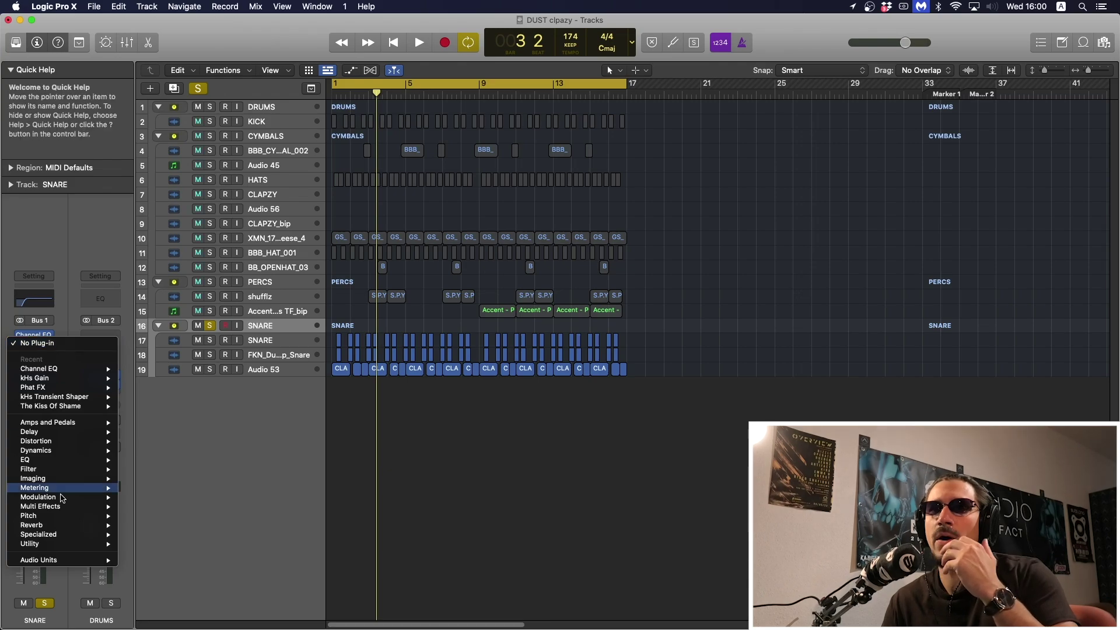
{"action": "mouse_move", "coordinate": [70, 560]}
{"action": "mouse_move", "coordinate": [116, 559]}
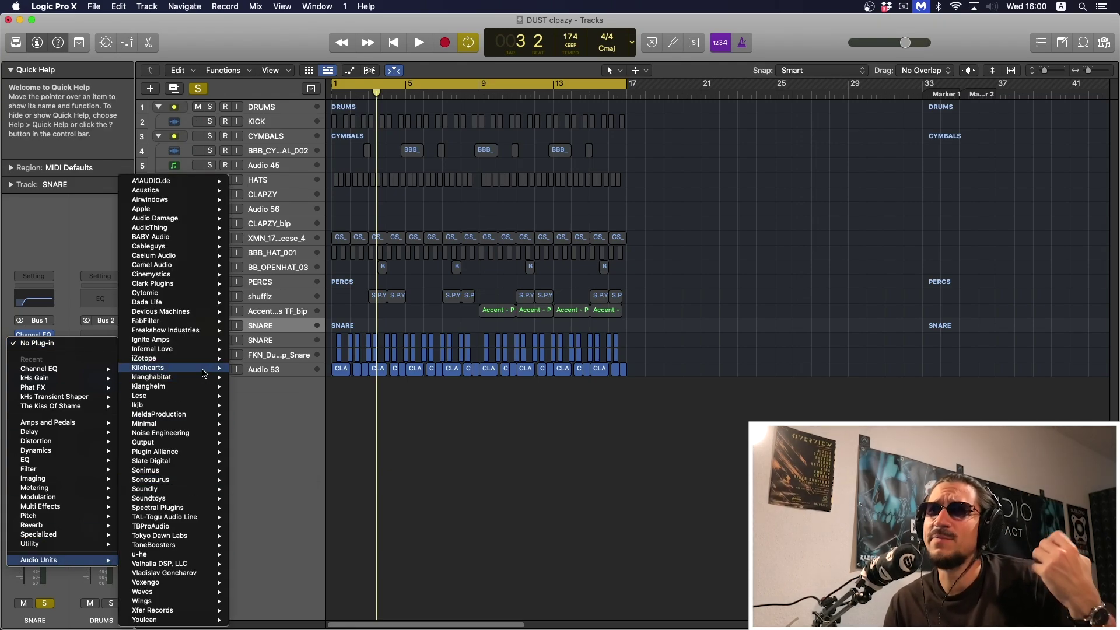
{"action": "mouse_move", "coordinate": [204, 368]}
{"action": "mouse_move", "coordinate": [305, 596]}
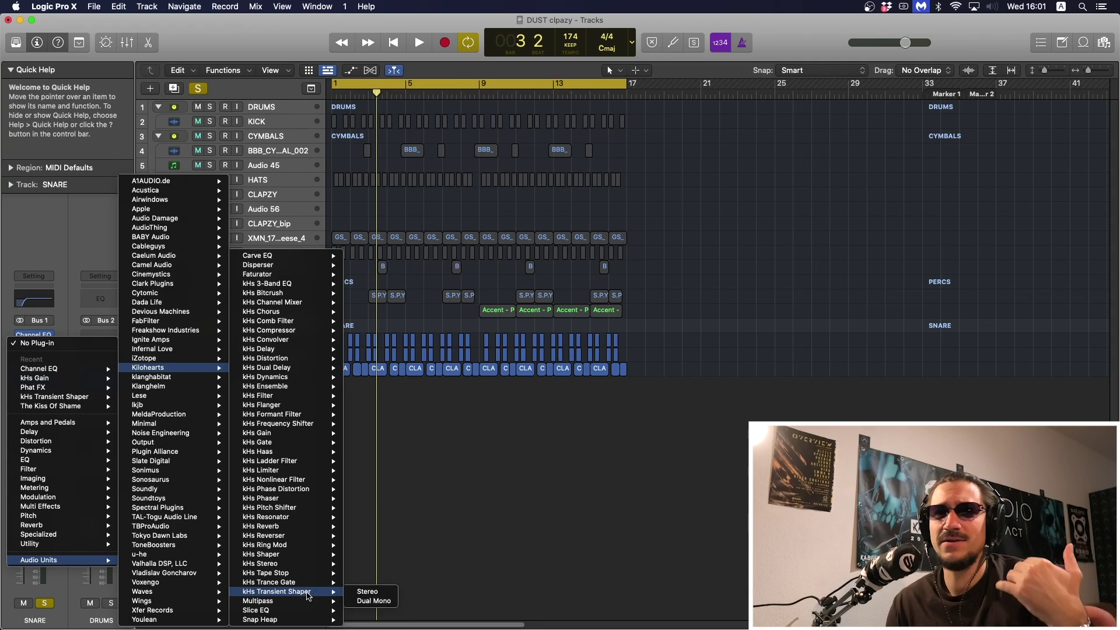
{"action": "left_click", "coordinate": [365, 591]}
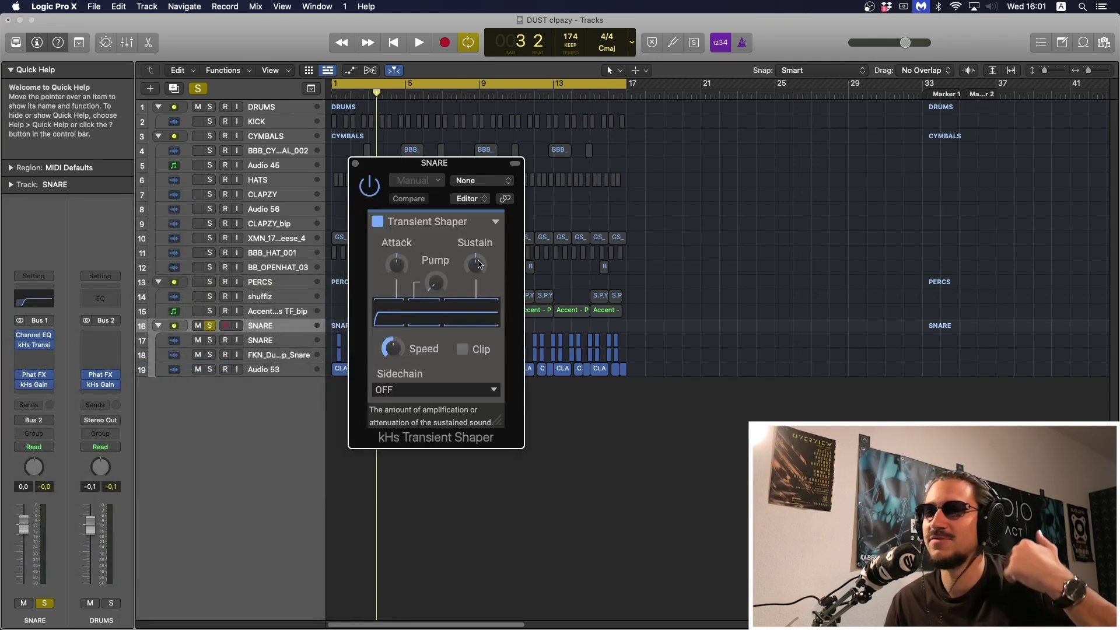
{"action": "left_click_drag", "start_coordinate": [476, 265], "coordinate": [477, 265]}
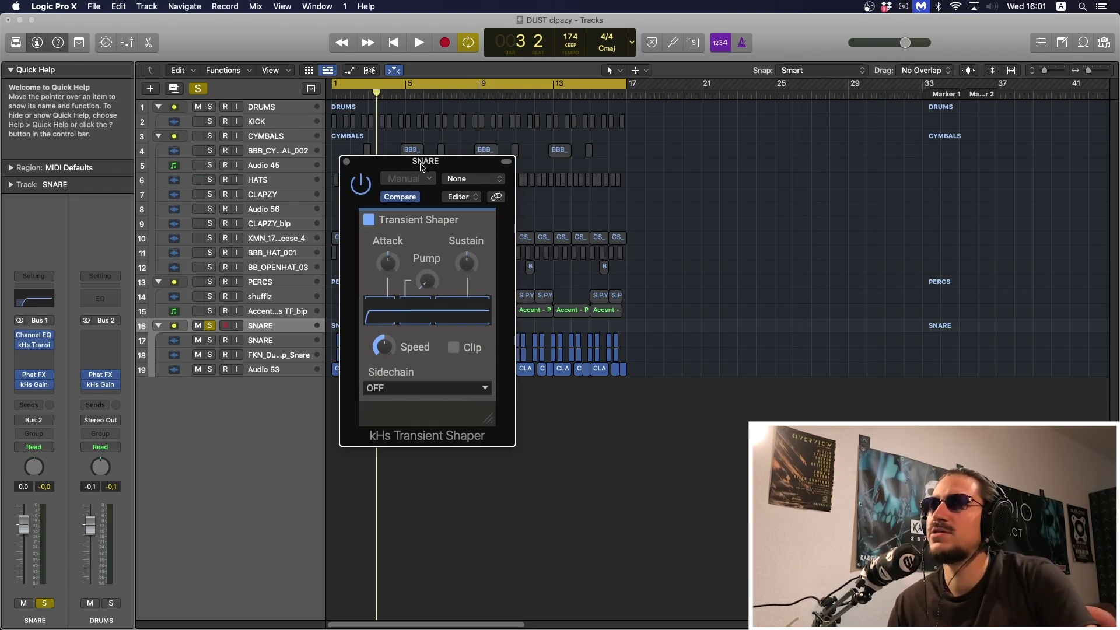
{"action": "left_click_drag", "start_coordinate": [422, 167], "coordinate": [408, 162]}
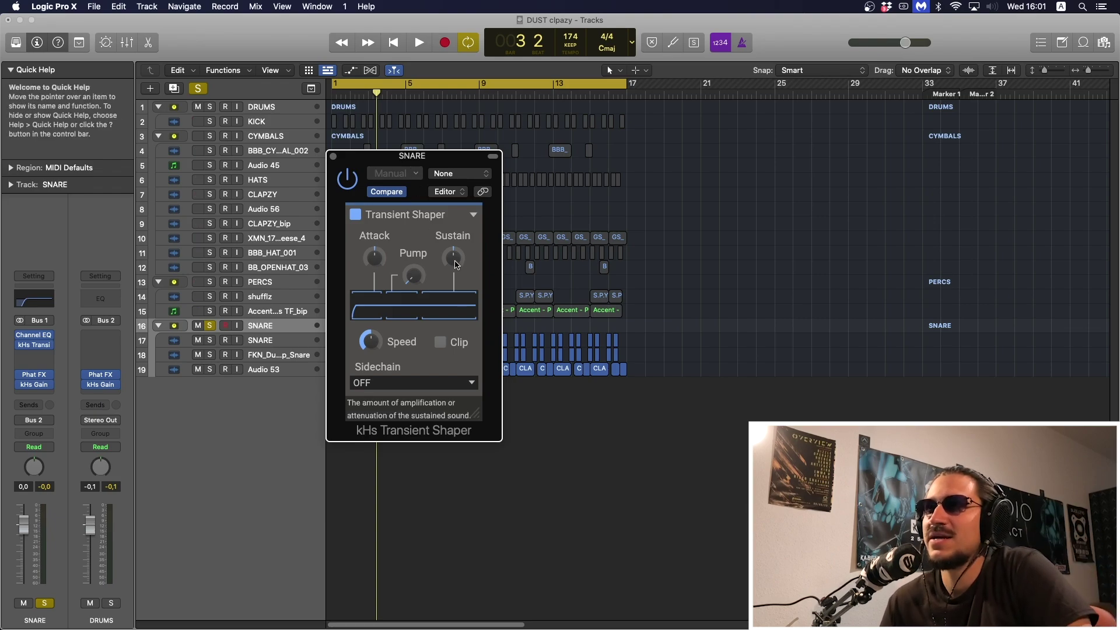
- Try a strong sustain reduction in the Transient Shaper and play the soloed snares
{"action": "mouse_move", "coordinate": [453, 256]}
{"action": "left_mouse_down"}
{"action": "mouse_move", "coordinate": [453, 291]}
{"action": "mouse_move", "coordinate": [455, 264]}
{"action": "left_mouse_up"}
{"action": "key", "text": "space"}
{"action": "key", "text": "space"}
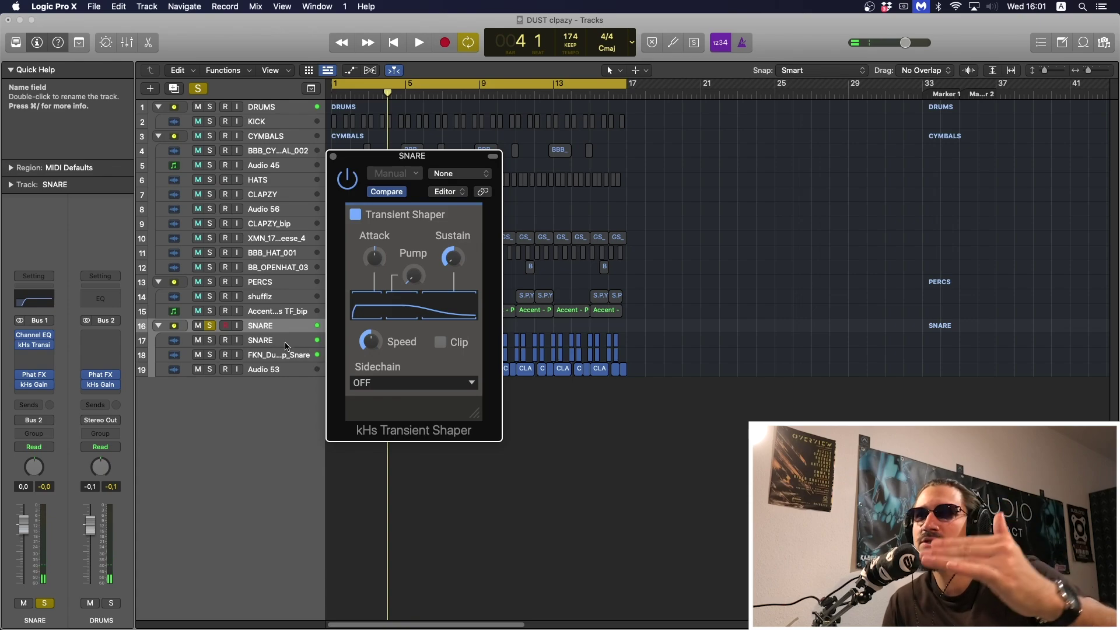
- Bring the Transient Shaper's sustain back to a slight reduction of around -7.6 %, fine-tune it during playback, and close the plug-in
{"action": "left_click_drag", "start_coordinate": [454, 257], "coordinate": [453, 236]}
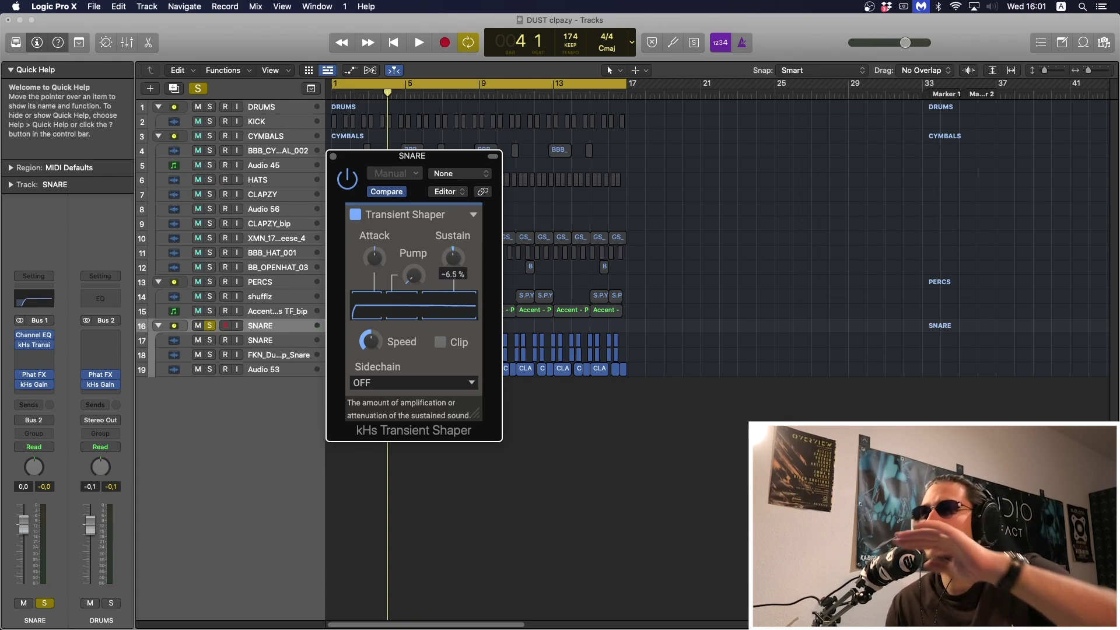
{"action": "left_click", "coordinate": [450, 262]}
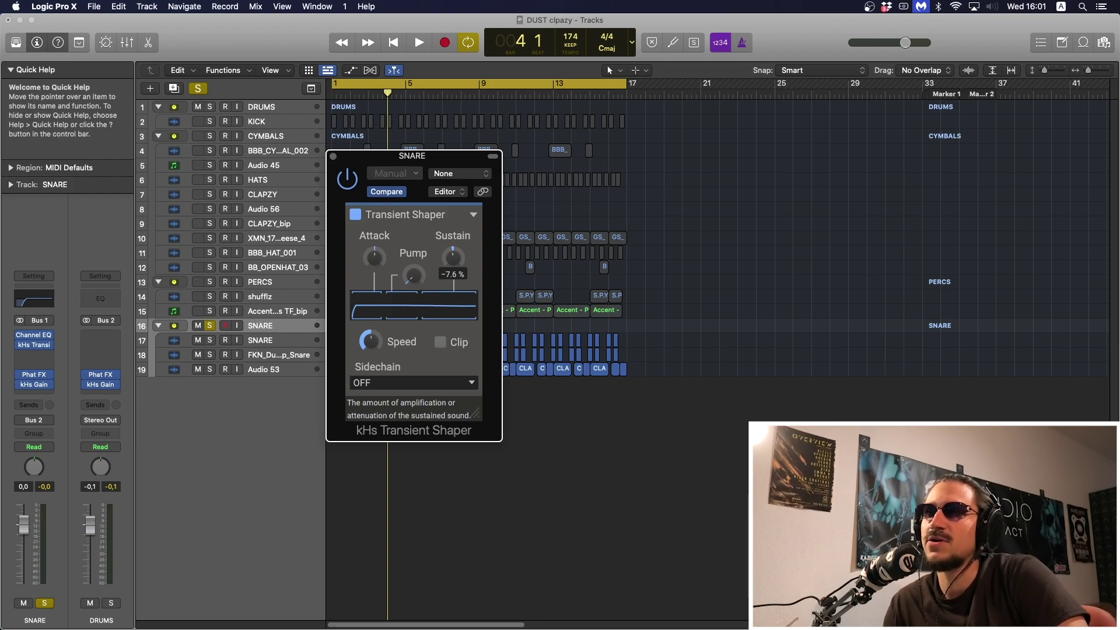
{"action": "key", "text": "space"}
{"action": "left_click_drag", "start_coordinate": [450, 261], "coordinate": [451, 269]}
{"action": "key", "text": "space"}
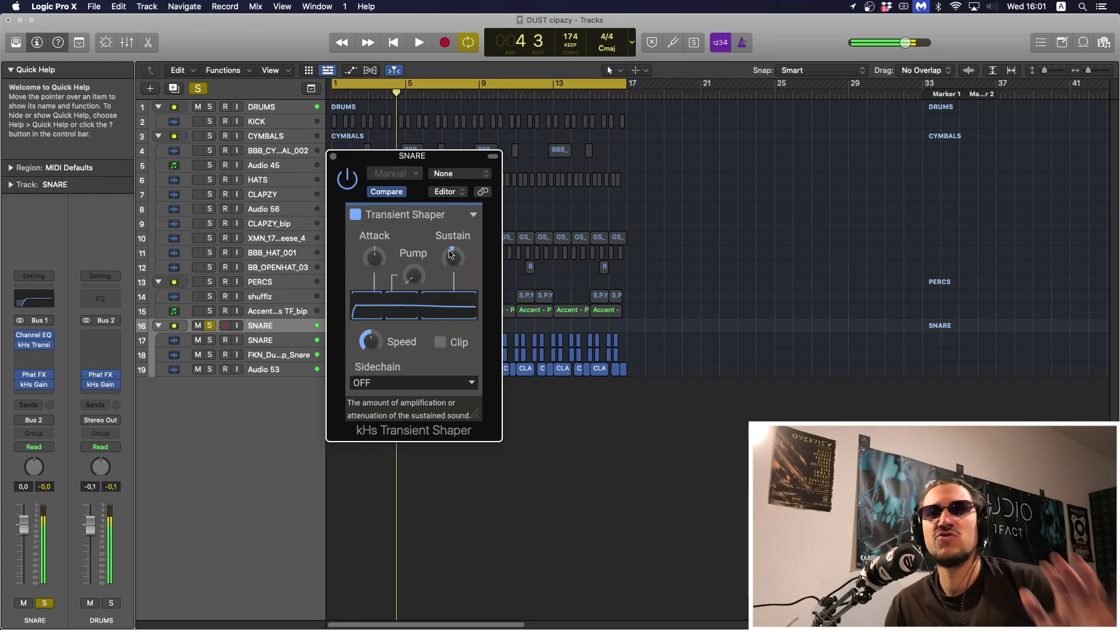
{"action": "left_click", "coordinate": [333, 157]}
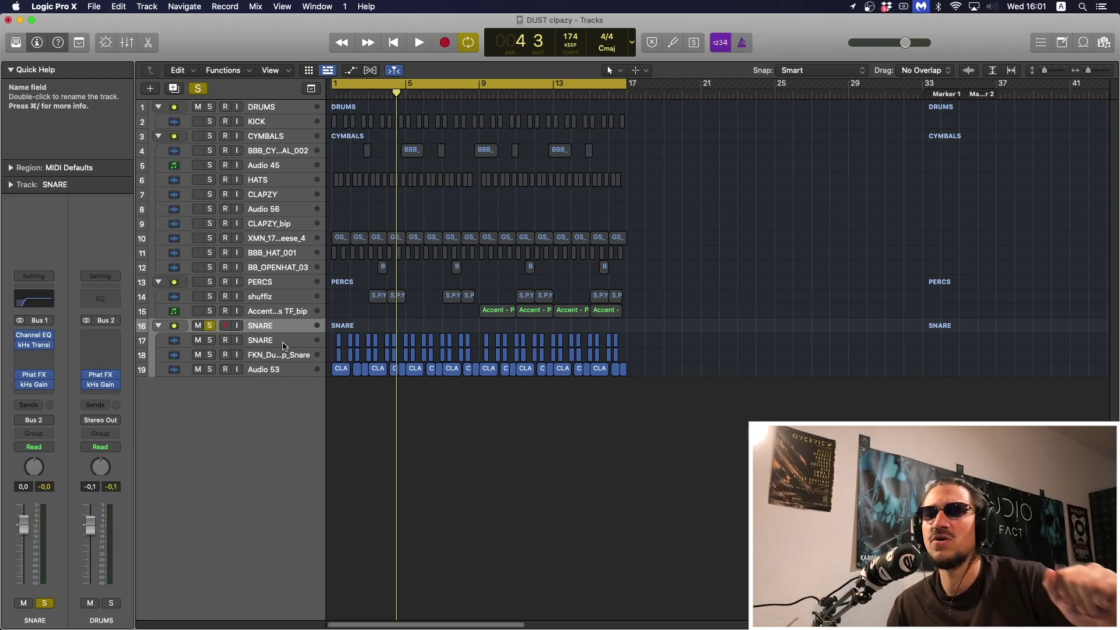
- Take the SNARE stack out of solo, then solo and select the PERCS stack
{"action": "left_click", "coordinate": [210, 325]}
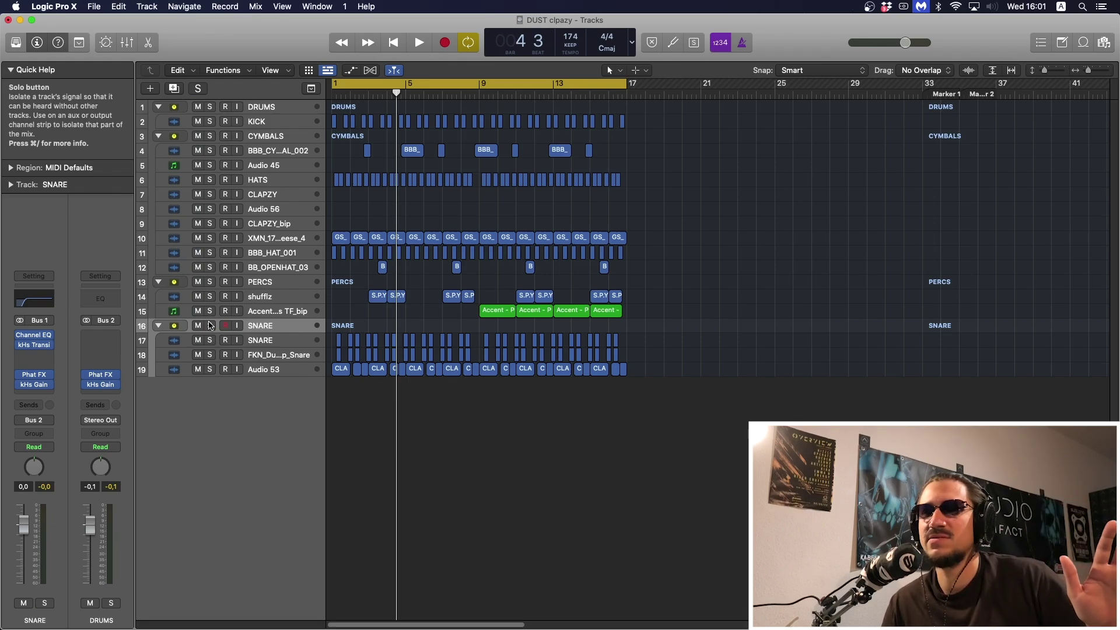
{"action": "left_click", "coordinate": [208, 282]}
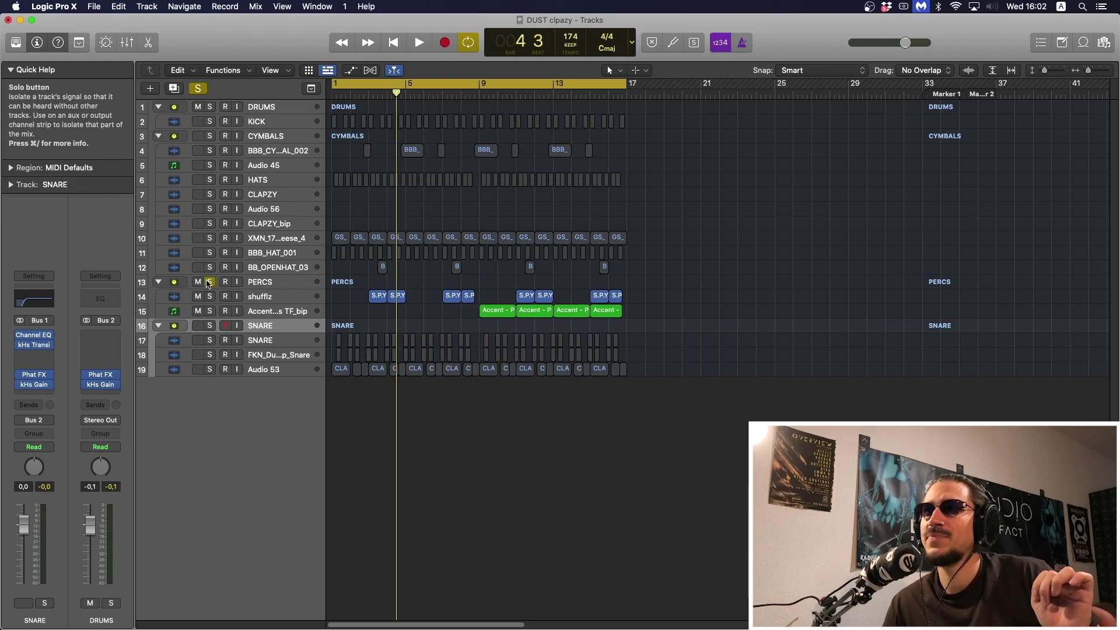
{"action": "left_click", "coordinate": [280, 281]}
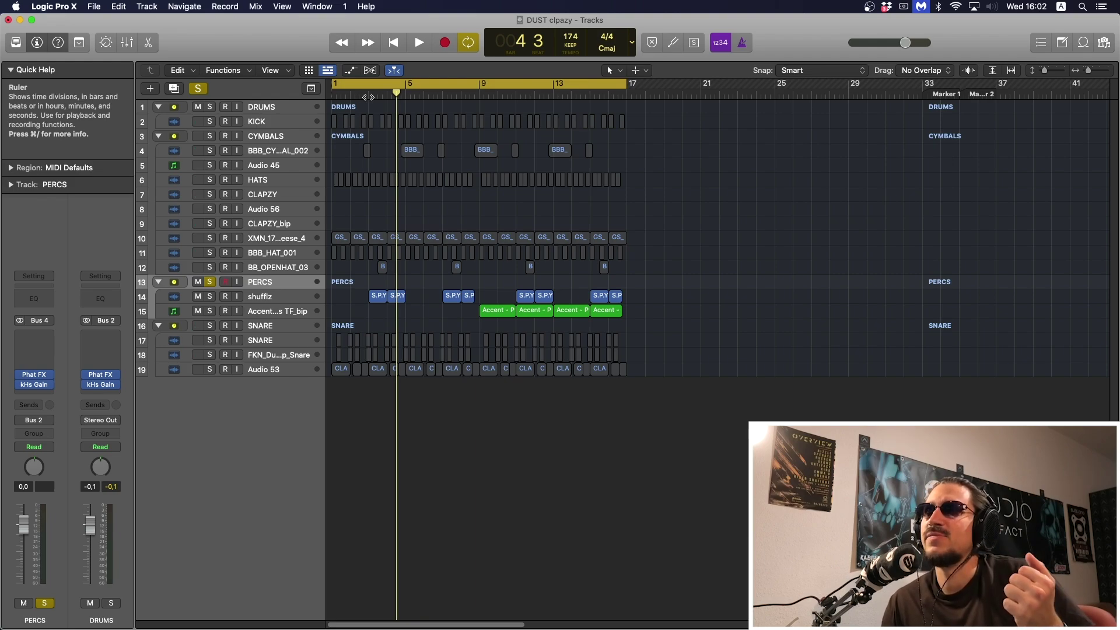
- Play the soloed PERCS stack from around bar 3 and again from bar 9 to hear its parts
{"action": "left_click", "coordinate": [368, 95]}
{"action": "key", "text": "space"}
{"action": "key", "text": "space"}
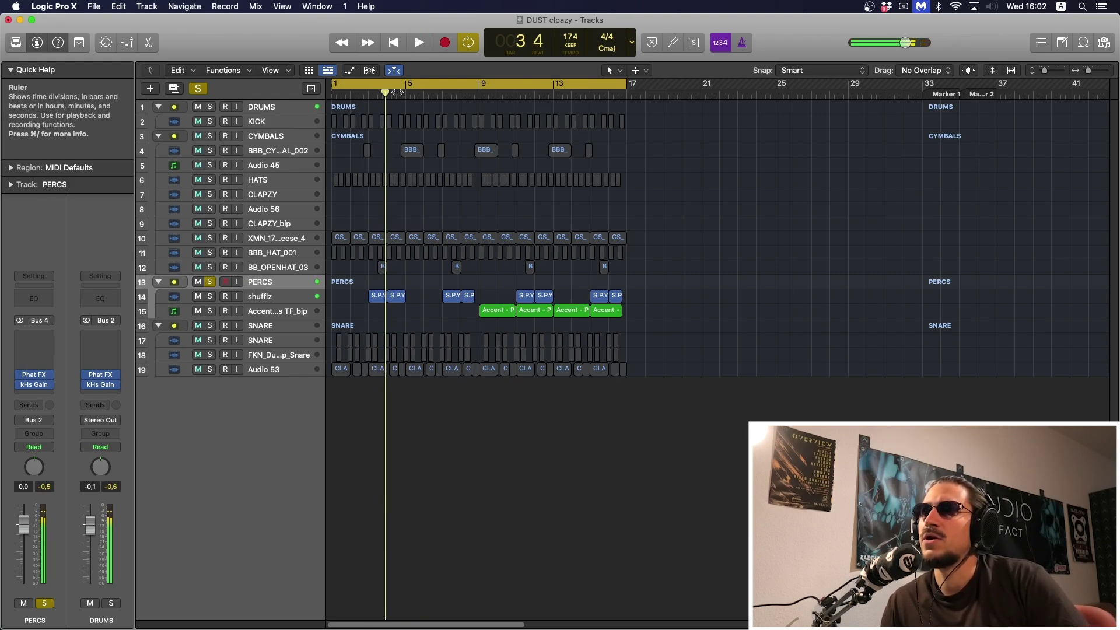
{"action": "left_click", "coordinate": [482, 93]}
{"action": "key", "text": "space"}
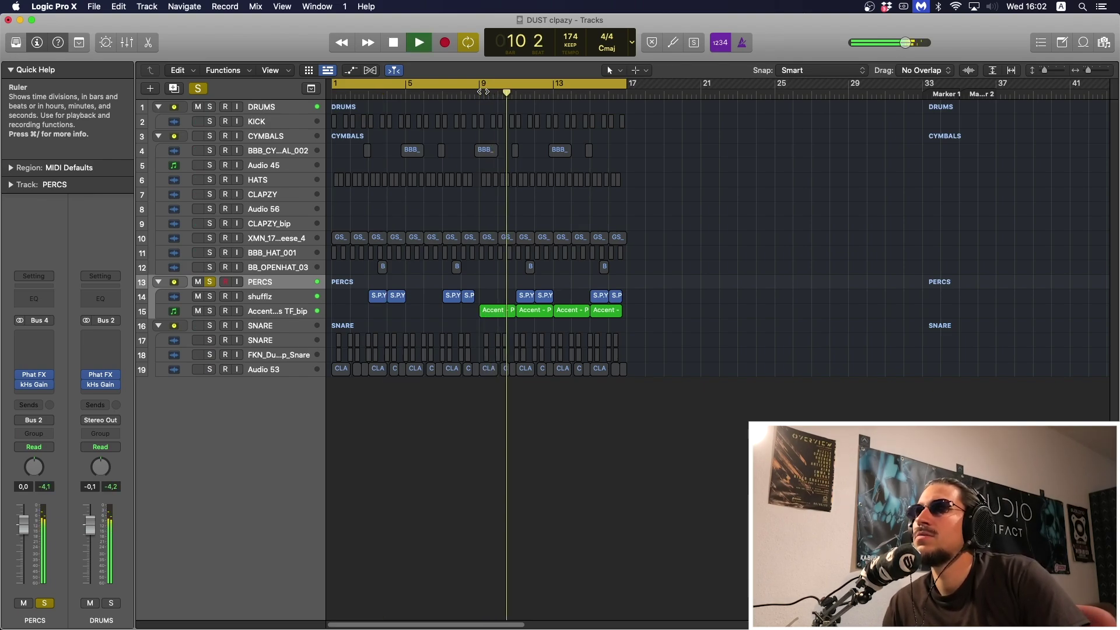
{"action": "key", "text": "space"}
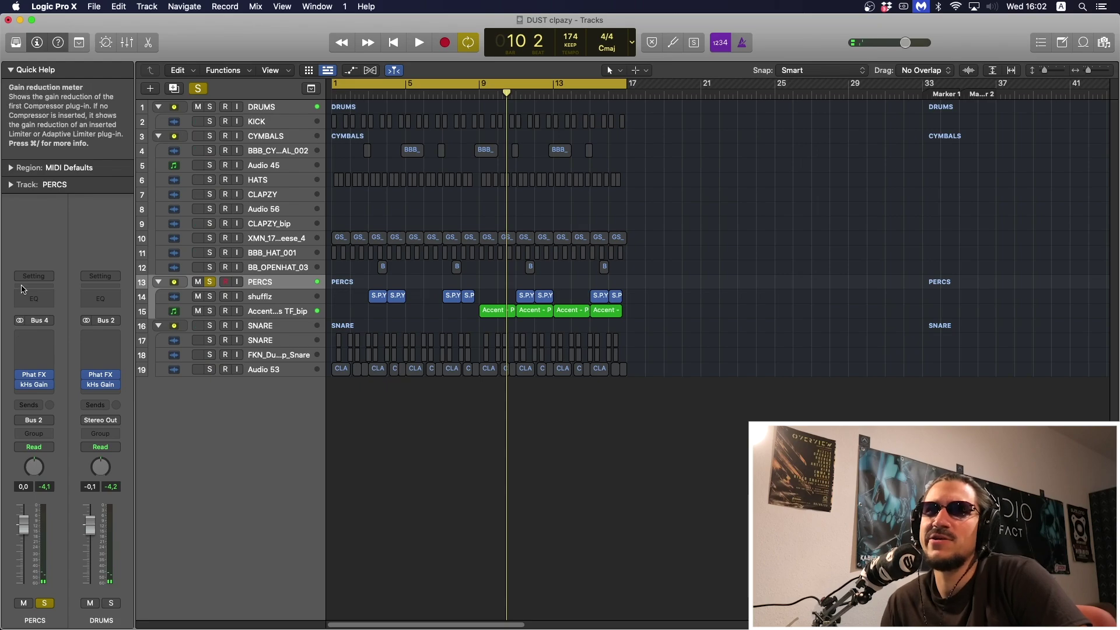
- Insert a Channel EQ on the PERCS stack with an 18 dB/Oct low cut at 182 Hz, check it during playback, and close it
{"action": "left_click", "coordinate": [34, 298]}
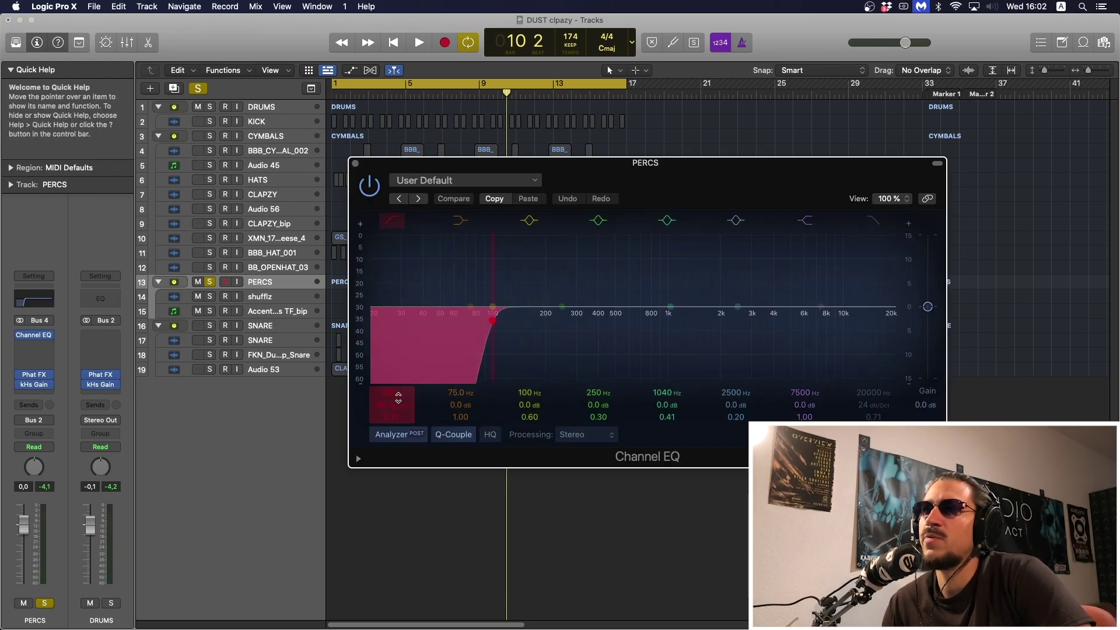
{"action": "left_click_drag", "start_coordinate": [392, 405], "coordinate": [392, 426]}
{"action": "mouse_move", "coordinate": [489, 355]}
{"action": "left_mouse_down"}
{"action": "mouse_move", "coordinate": [498, 363]}
{"action": "mouse_move", "coordinate": [489, 335]}
{"action": "mouse_move", "coordinate": [499, 345]}
{"action": "mouse_move", "coordinate": [468, 347]}
{"action": "mouse_move", "coordinate": [558, 351]}
{"action": "left_mouse_up"}
{"action": "key", "text": "space"}
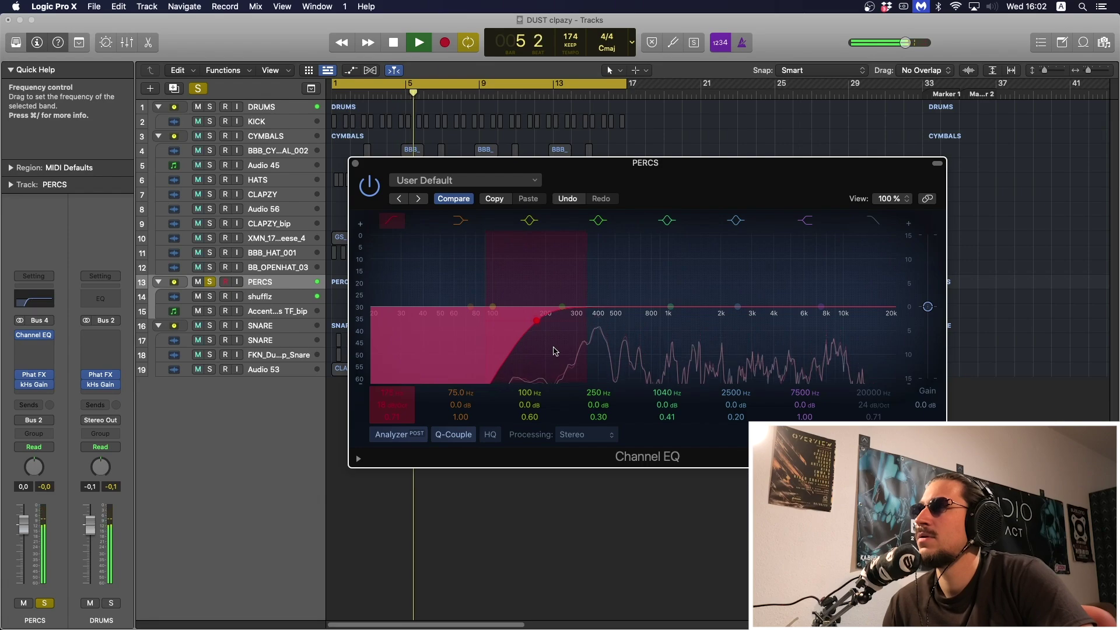
{"action": "key", "text": "space"}
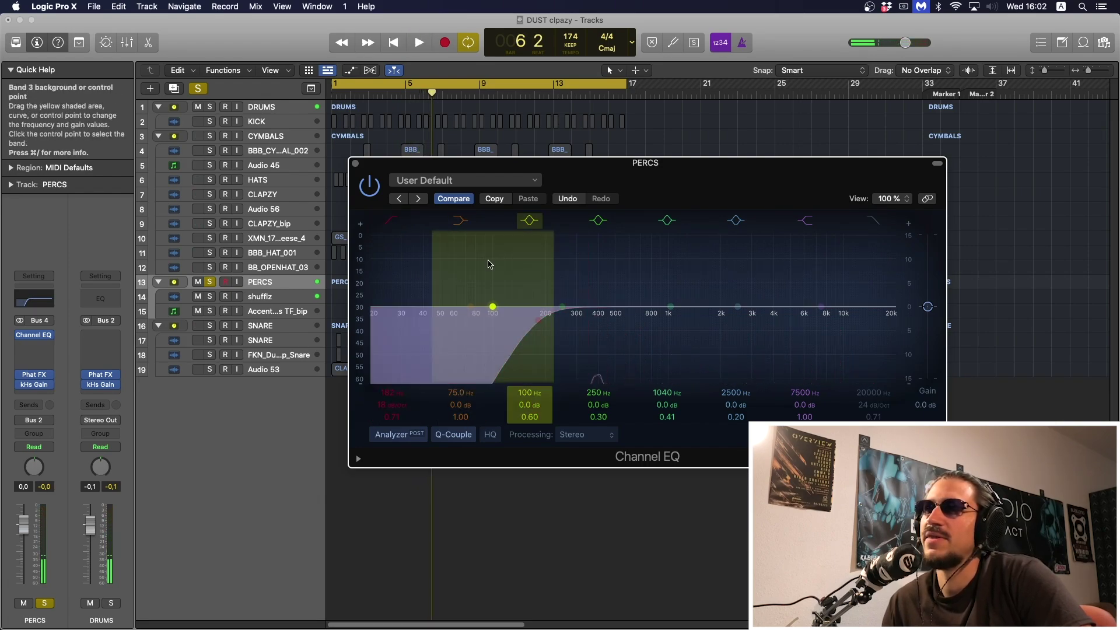
{"action": "left_click", "coordinate": [355, 163]}
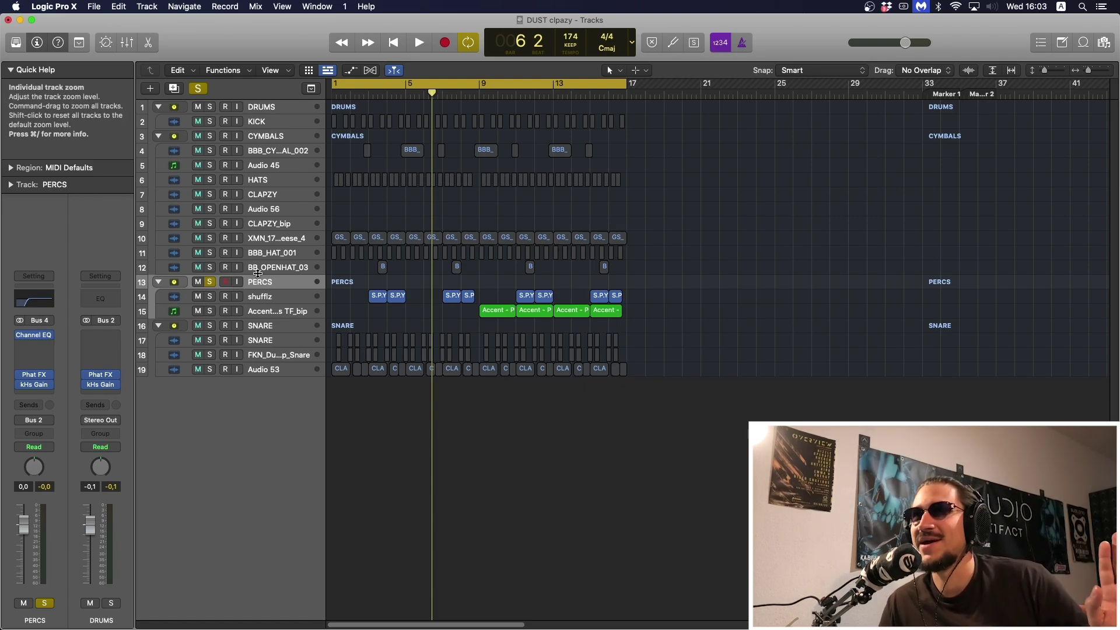
{"action": "left_click", "coordinate": [34, 337]}
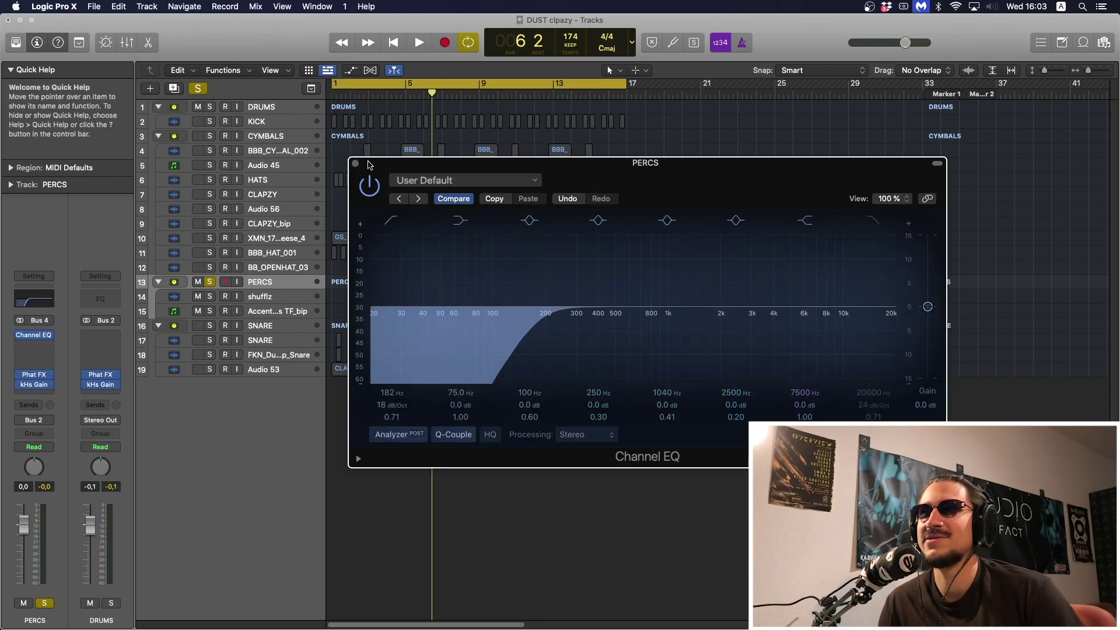
{"action": "left_click", "coordinate": [355, 163]}
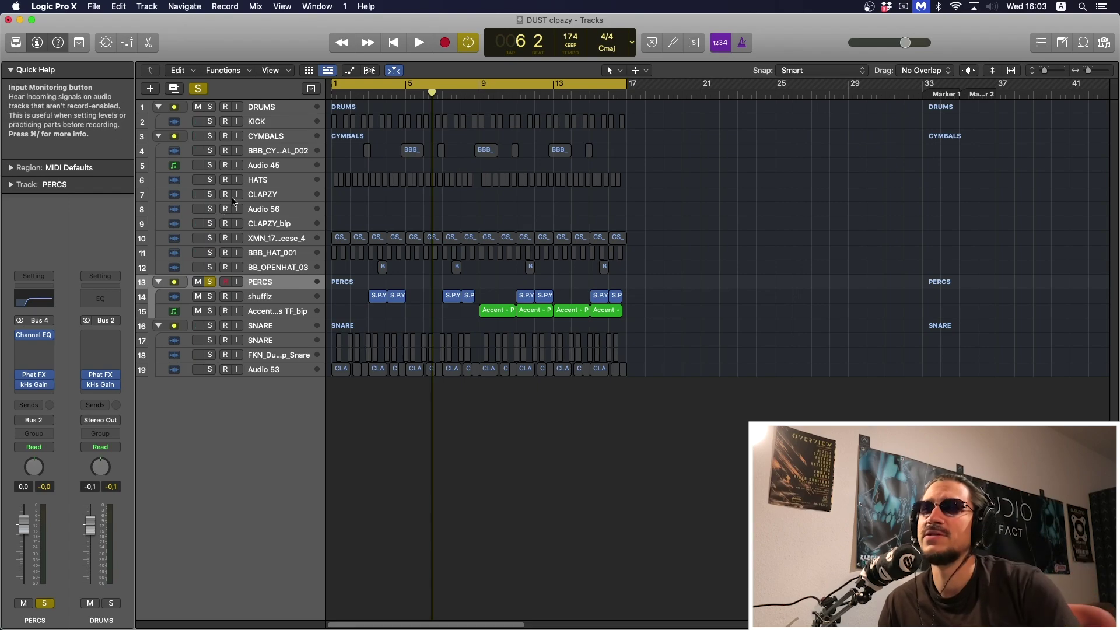
- Examine the effects and bus routing of the DRUMS, SNARE, PERCS, CYMBALS and KICK channel strips
{"action": "left_click", "coordinate": [263, 107]}
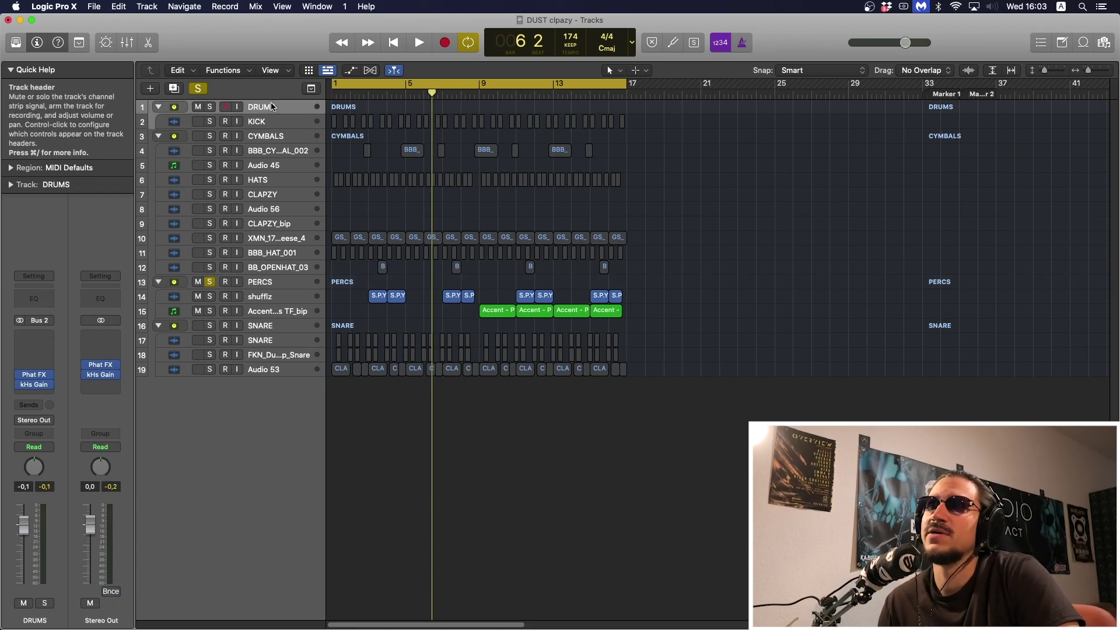
{"action": "left_click", "coordinate": [275, 325]}
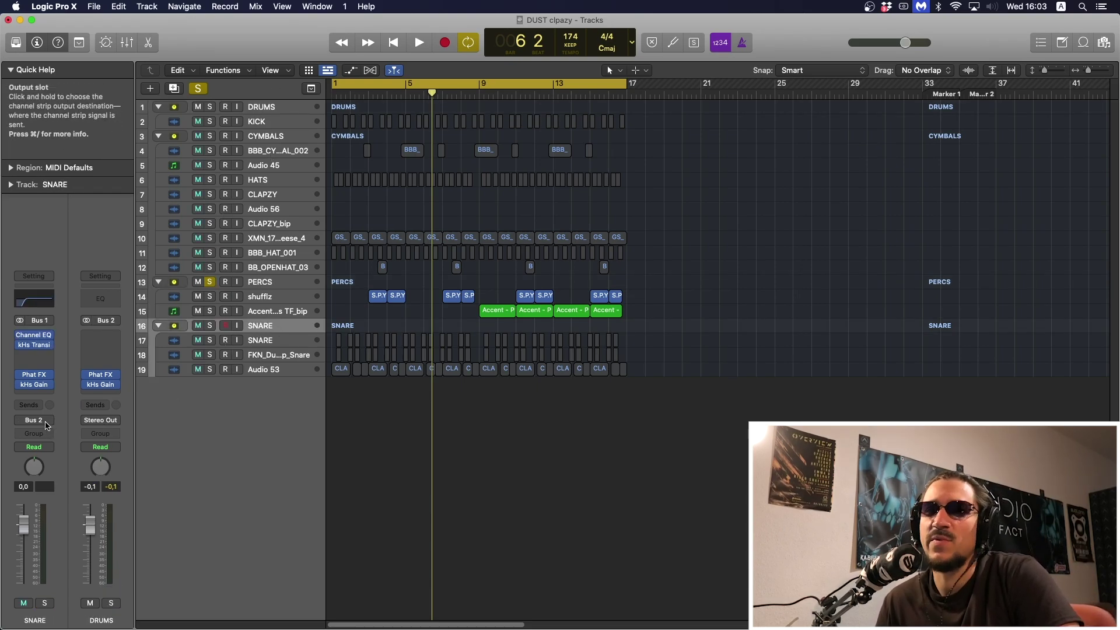
{"action": "left_click", "coordinate": [277, 110]}
{"action": "left_click", "coordinate": [290, 281]}
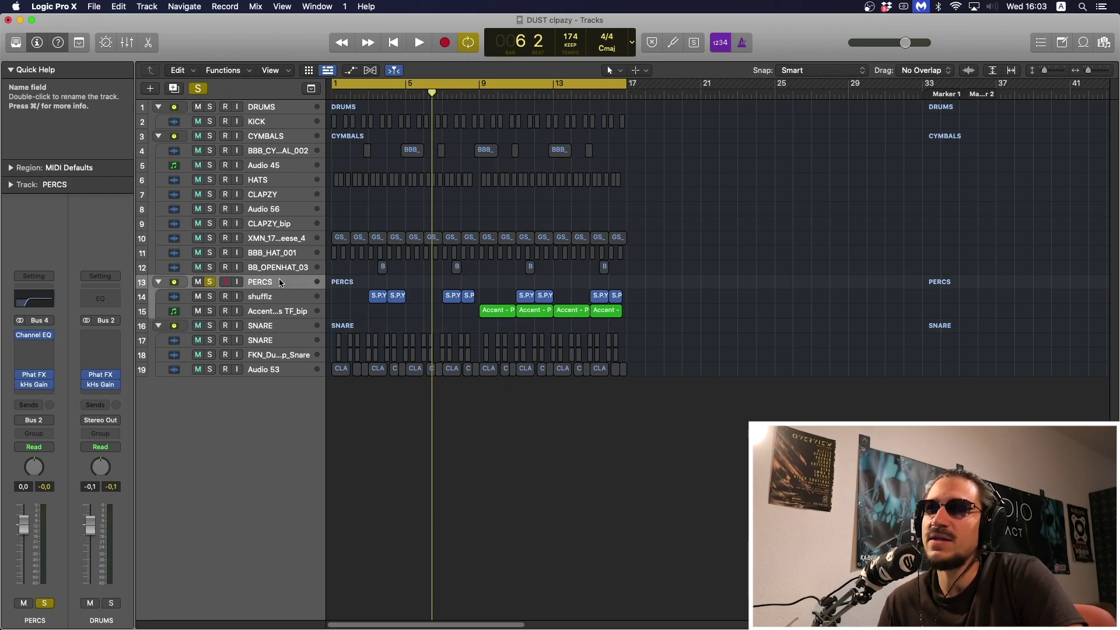
{"action": "left_click", "coordinate": [277, 135]}
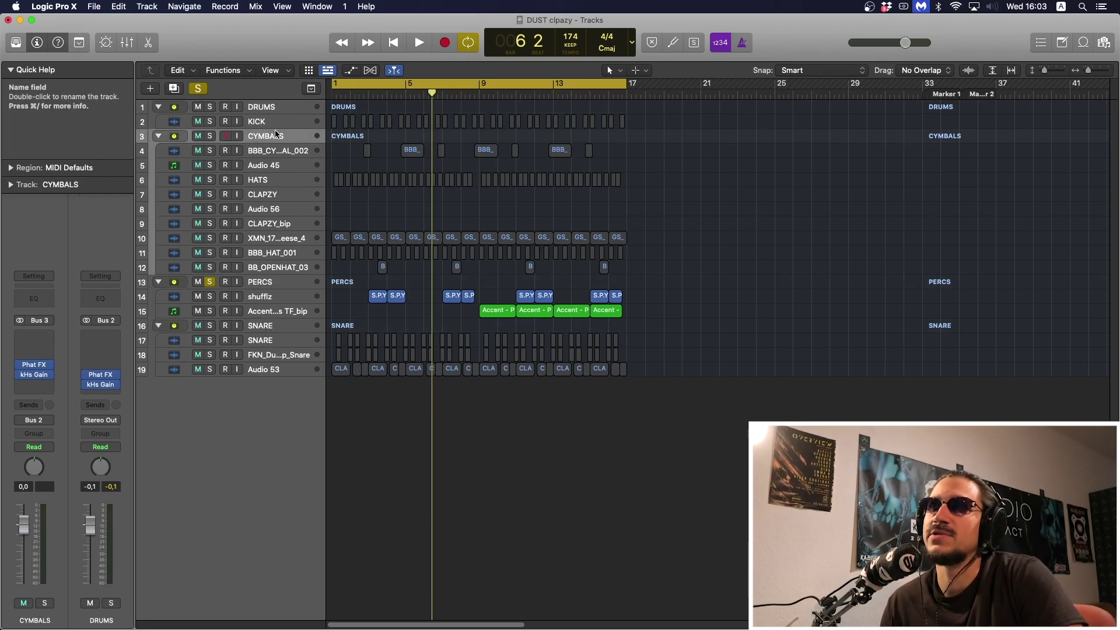
{"action": "left_click", "coordinate": [277, 110]}
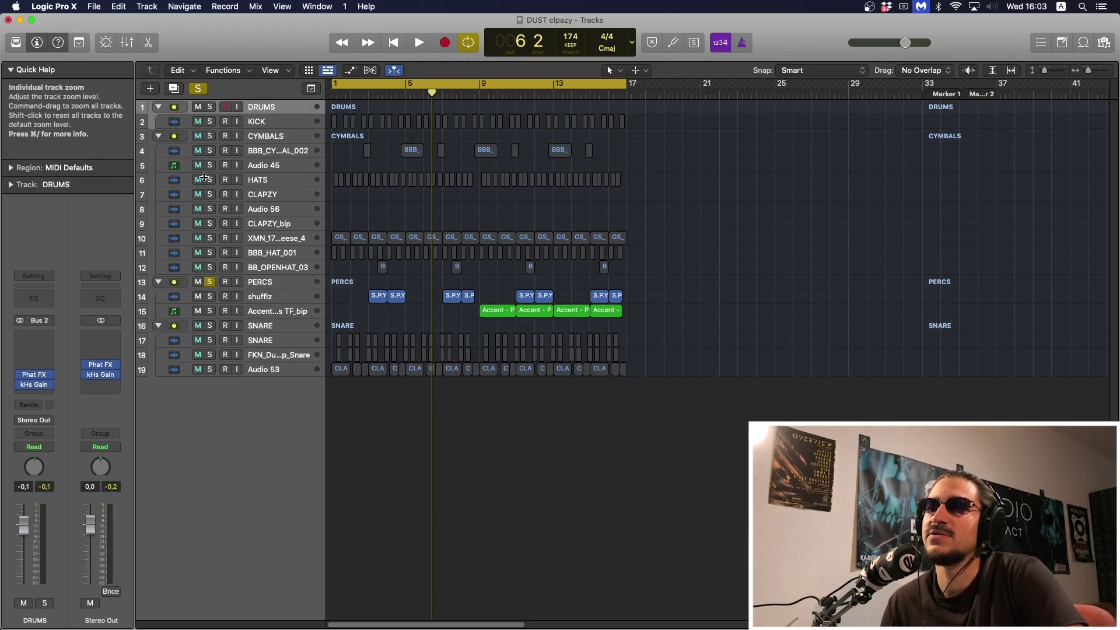
{"action": "left_click", "coordinate": [260, 121]}
{"action": "left_click", "coordinate": [273, 108]}
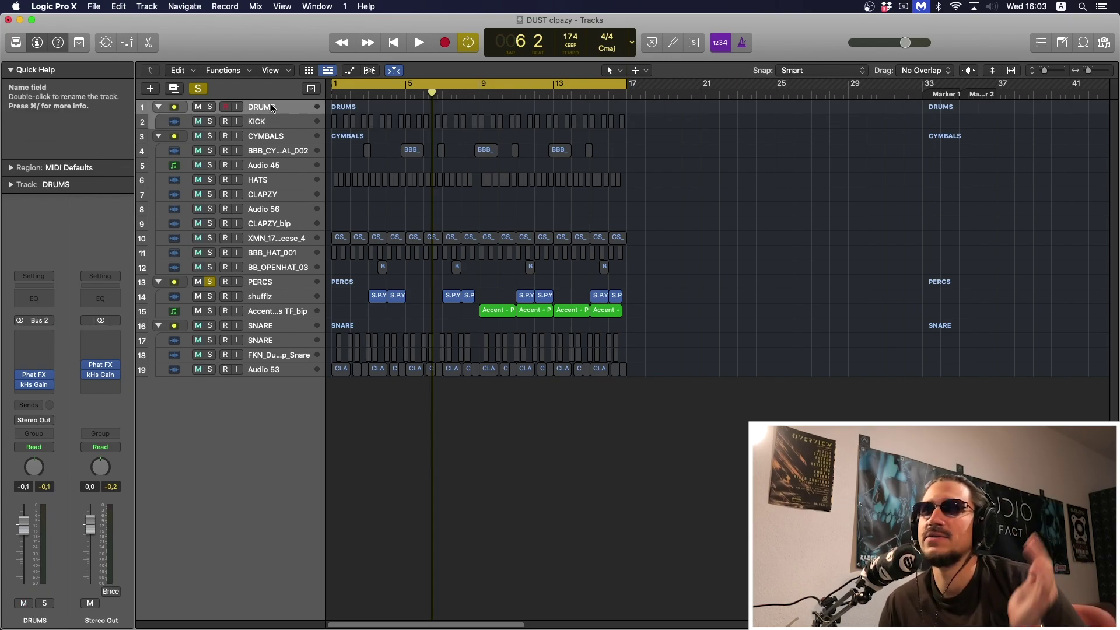
- Open the Phat FX on the PERCS stack, examine its Master limiter type, and close it
{"action": "left_click", "coordinate": [292, 283]}
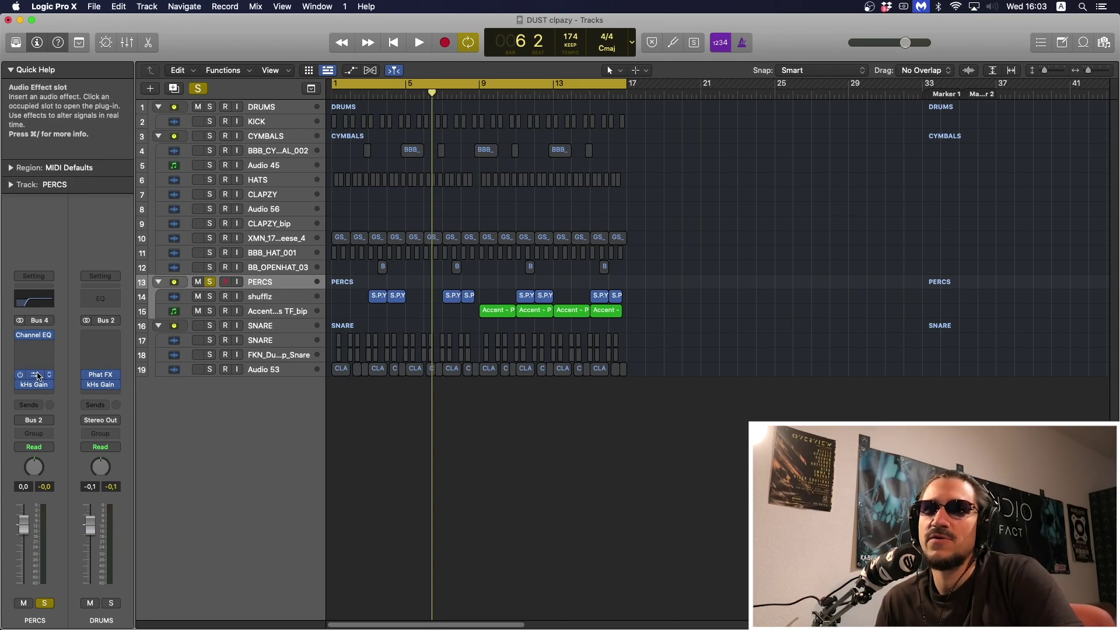
{"action": "left_click", "coordinate": [38, 377]}
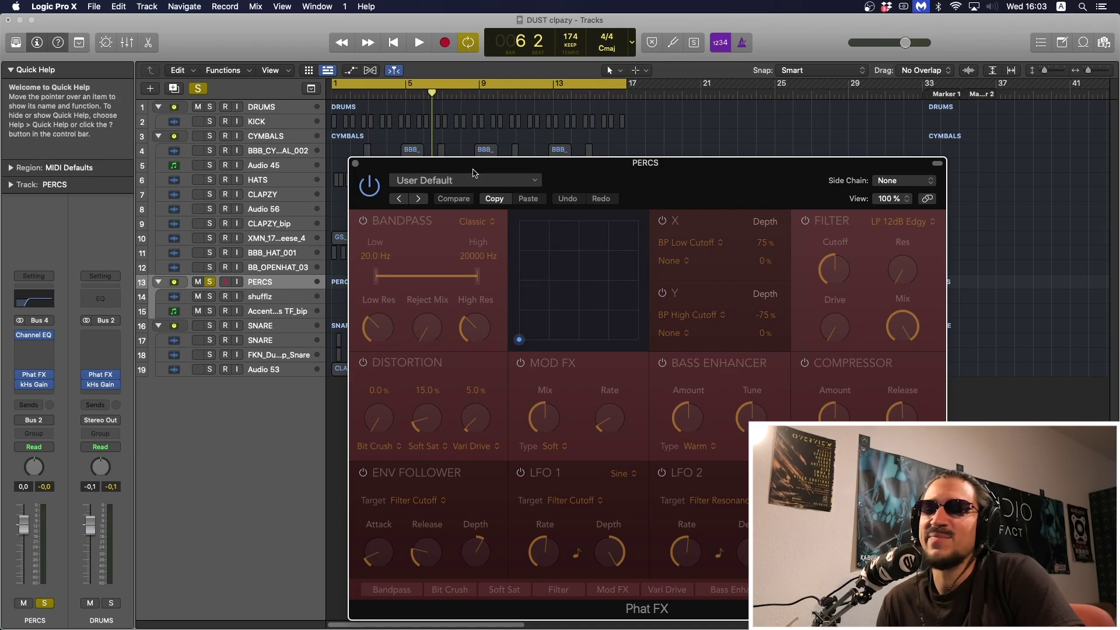
{"action": "left_click_drag", "start_coordinate": [472, 173], "coordinate": [272, 95]}
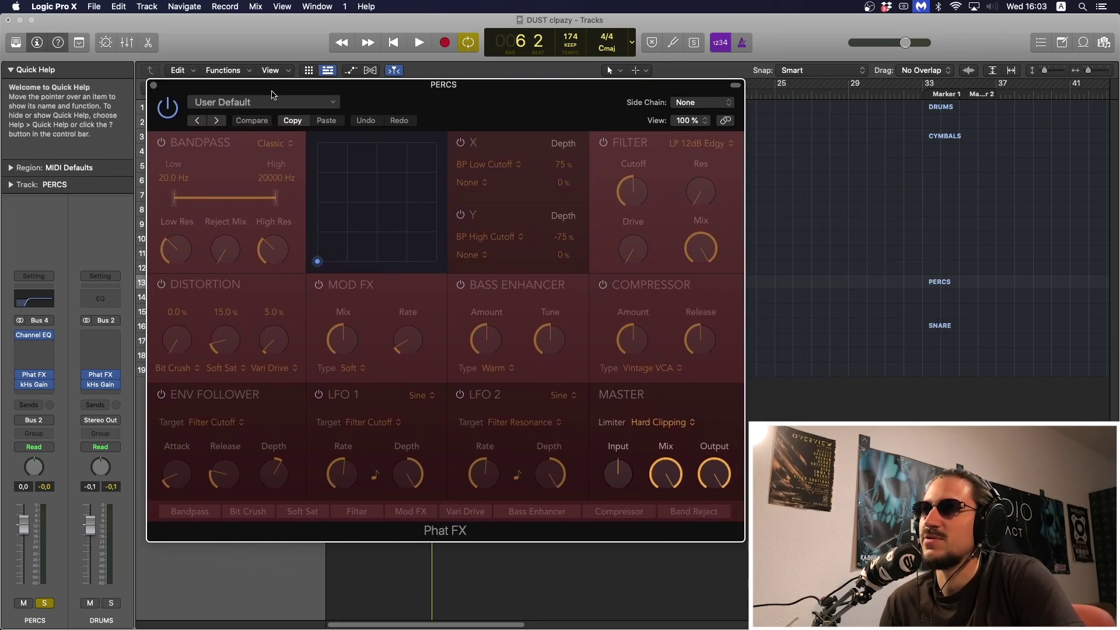
{"action": "left_click", "coordinate": [676, 420]}
{"action": "left_click", "coordinate": [659, 425]}
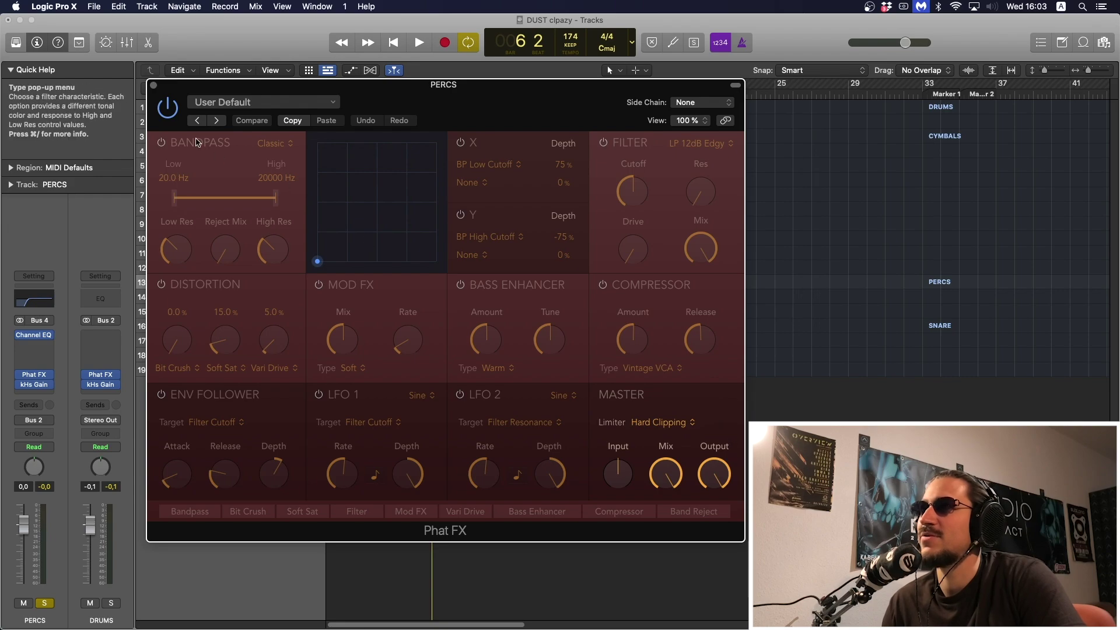
{"action": "left_click", "coordinate": [152, 85]}
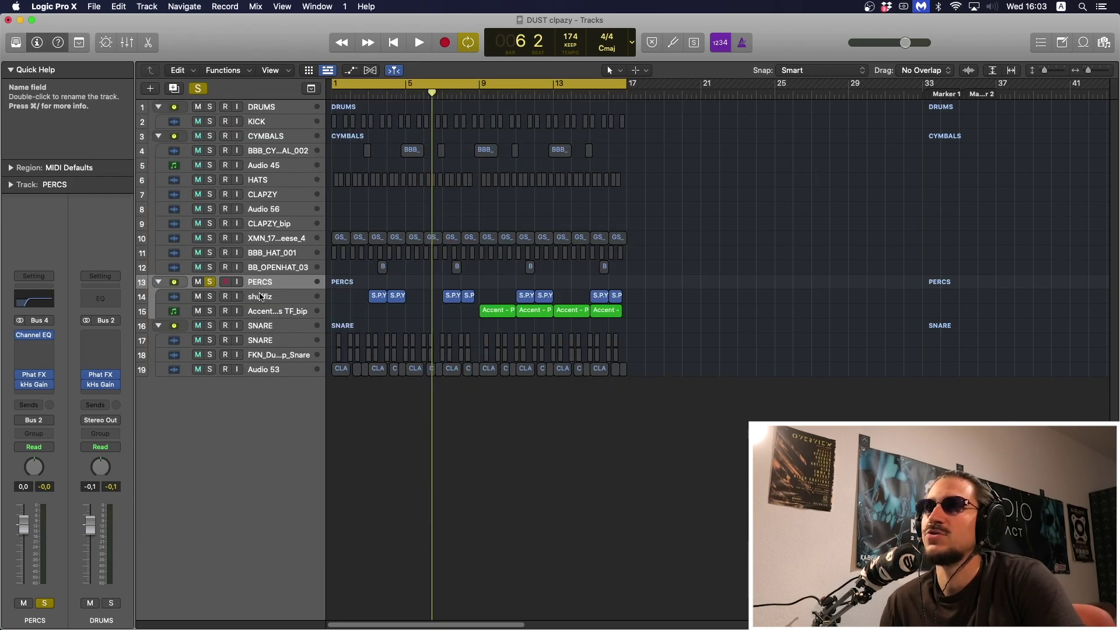
- Move the solo from the PERCS stack to the SNARE stack and play the snares
{"action": "left_click", "coordinate": [266, 326]}
{"action": "key", "text": "s"}
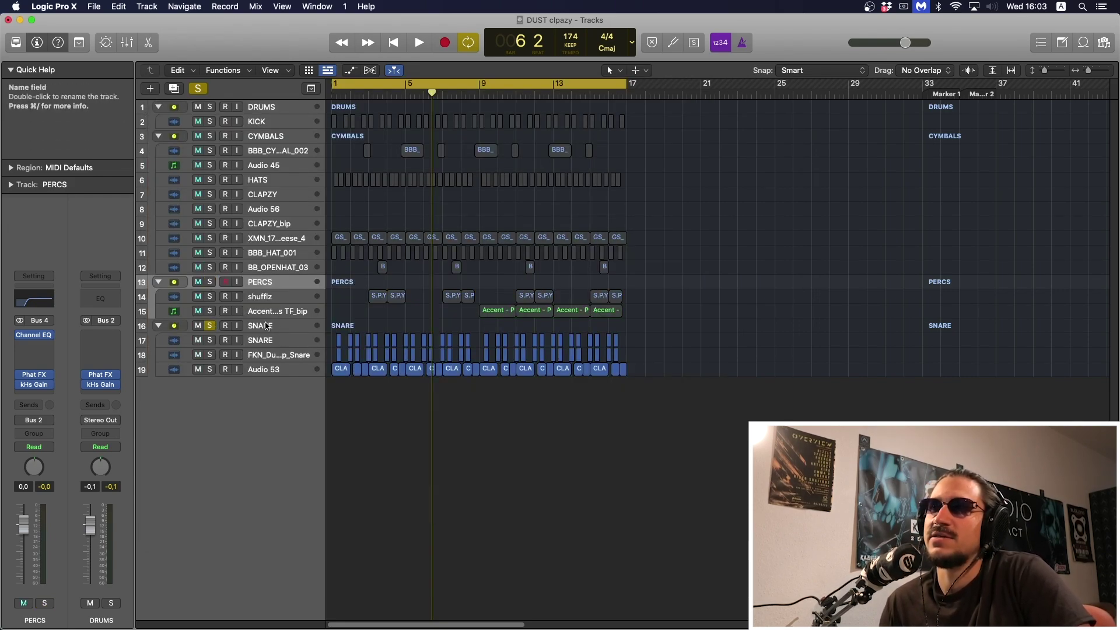
{"action": "key", "text": "space"}
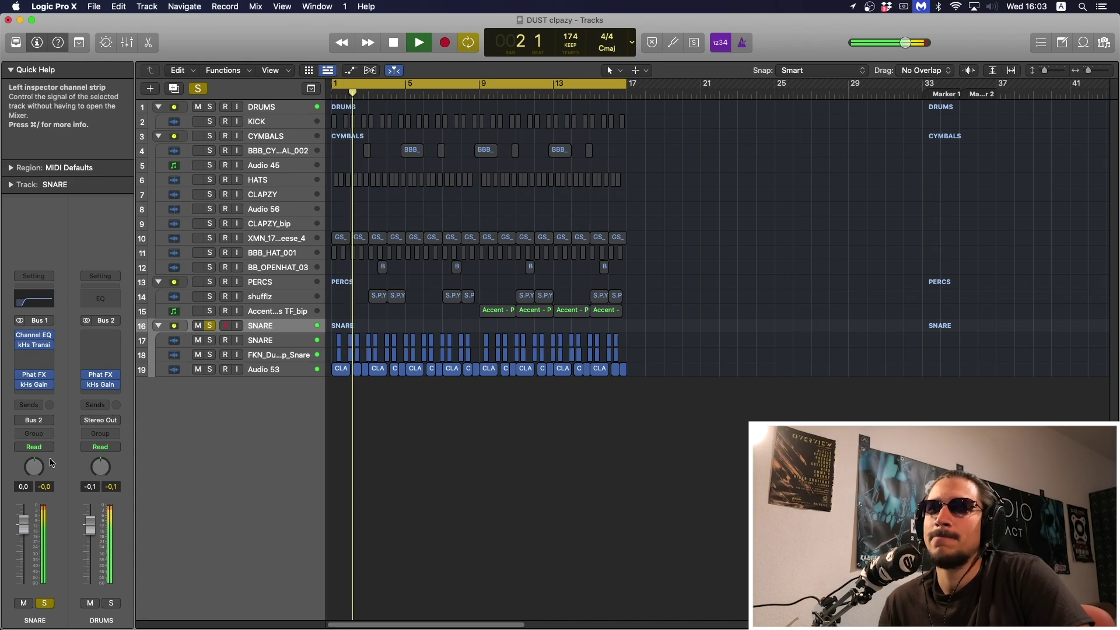
{"action": "key", "text": "space"}
- Bypass both Phat FX and kHs Gain on the SNARE stack and play the snares without them
{"action": "left_click_drag", "start_coordinate": [20, 375], "coordinate": [20, 384]}
{"action": "key", "text": "space"}
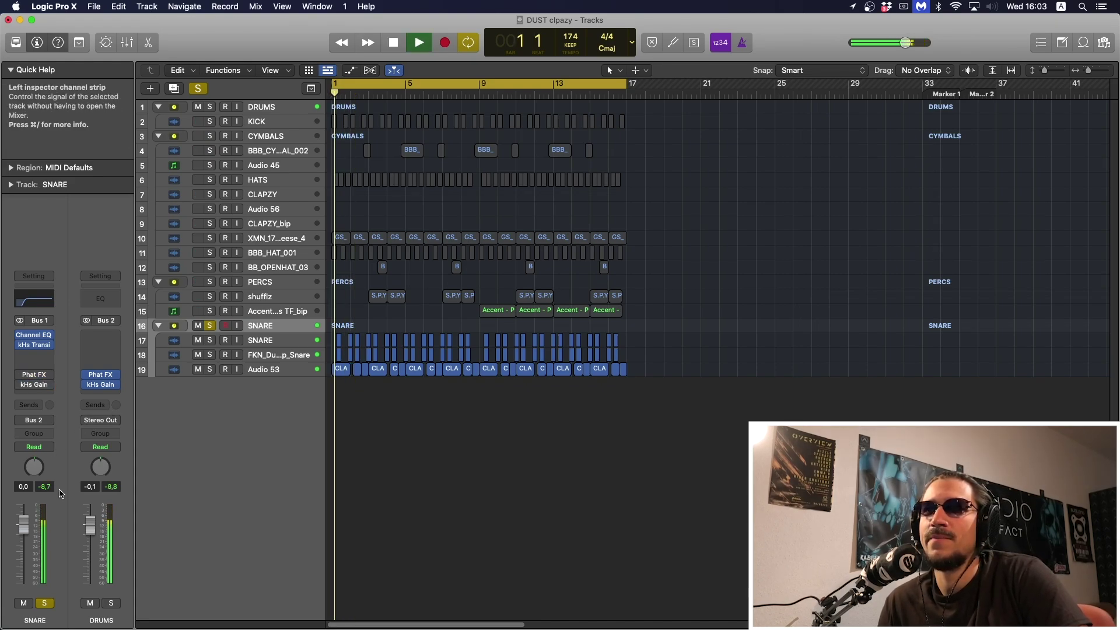
{"action": "key", "text": "space"}
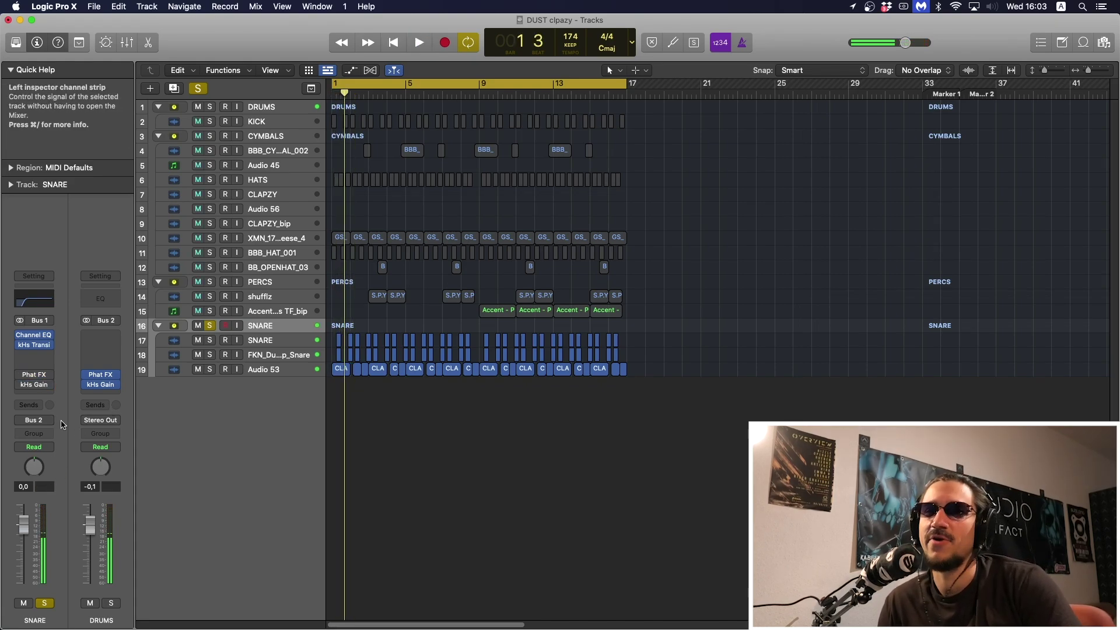
{"action": "key", "text": "space"}
- Re-enable only Phat FX on the SNARE stack, reset the peak level, and play the snares with kHs Gain bypassed
{"action": "left_click_drag", "start_coordinate": [20, 375], "coordinate": [22, 383]}
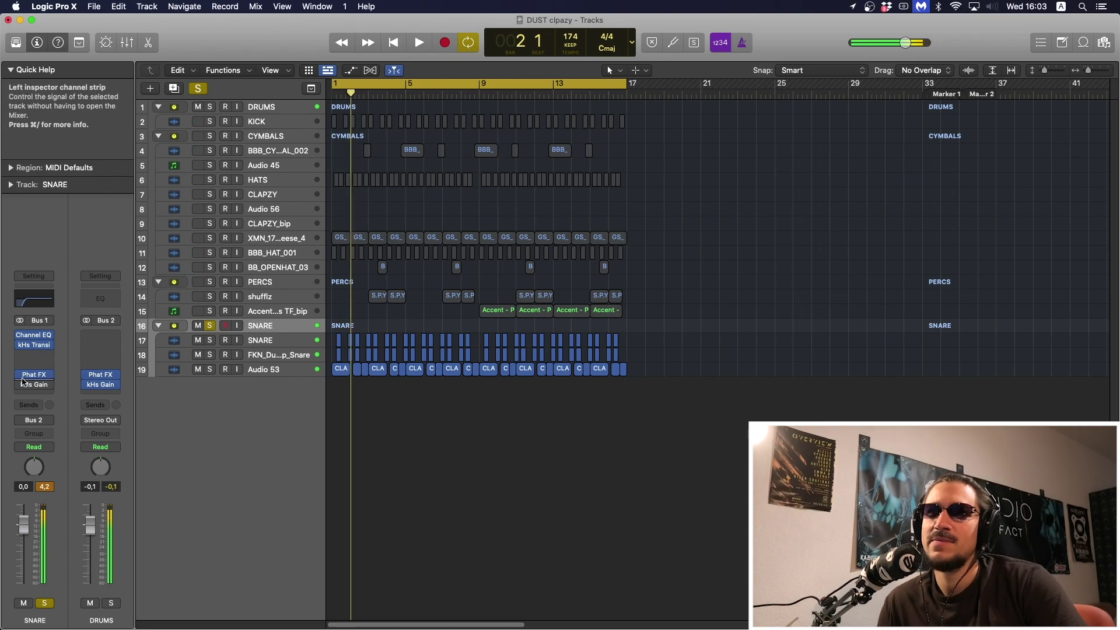
{"action": "left_click", "coordinate": [44, 487]}
{"action": "key", "text": "space"}
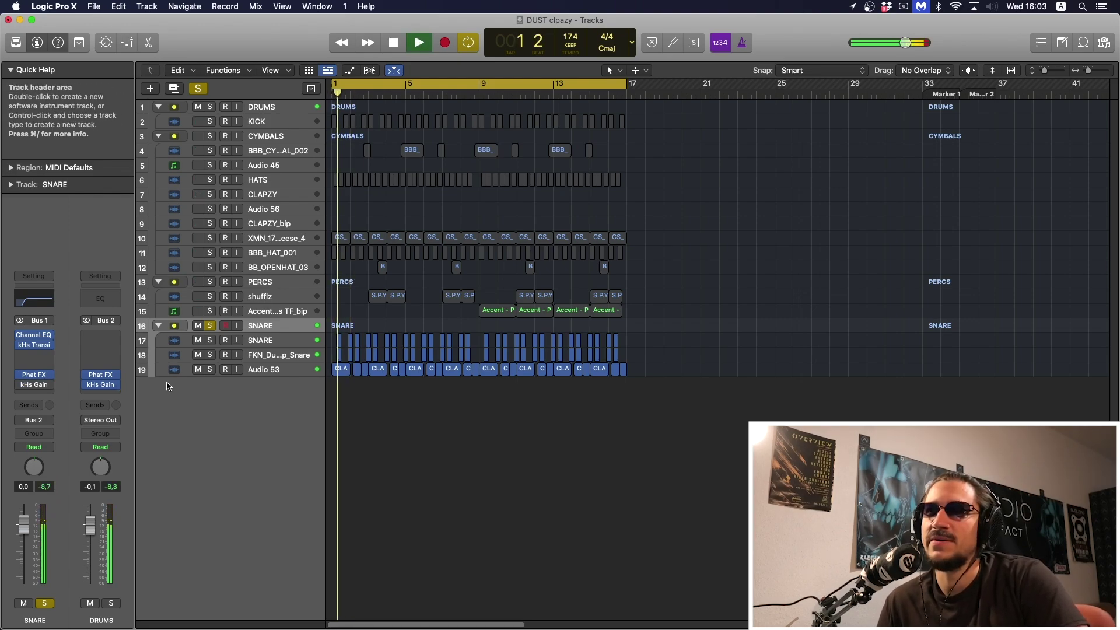
{"action": "key", "text": "space"}
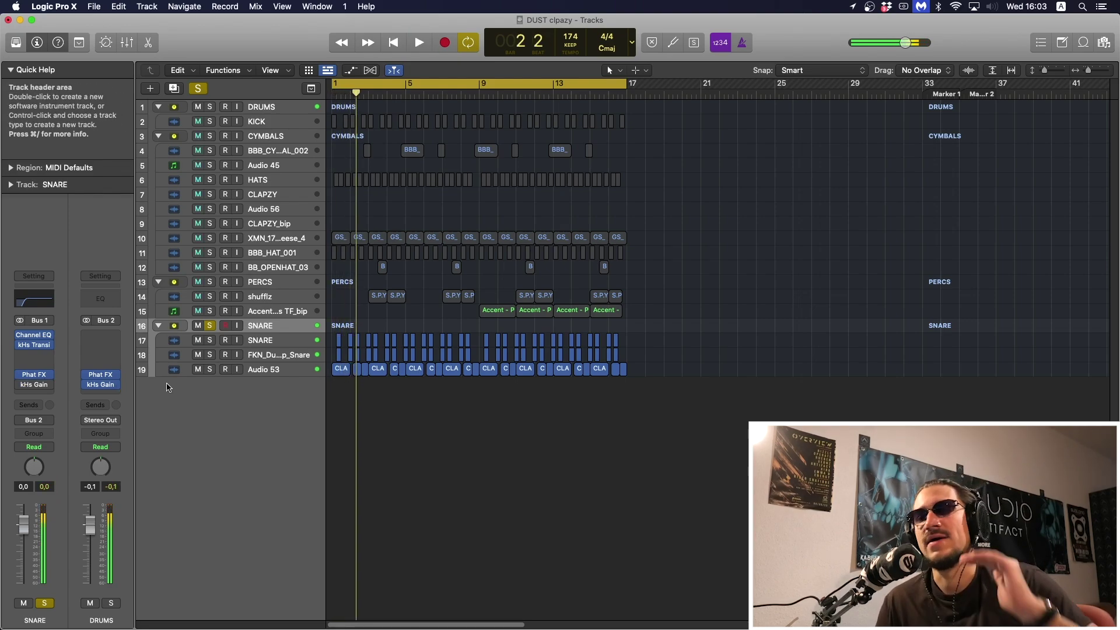
- Re-enable and open kHs Gain on the SNARE stack to examine its gain setting while playing the snares
{"action": "mouse_move", "coordinate": [50, 388]}
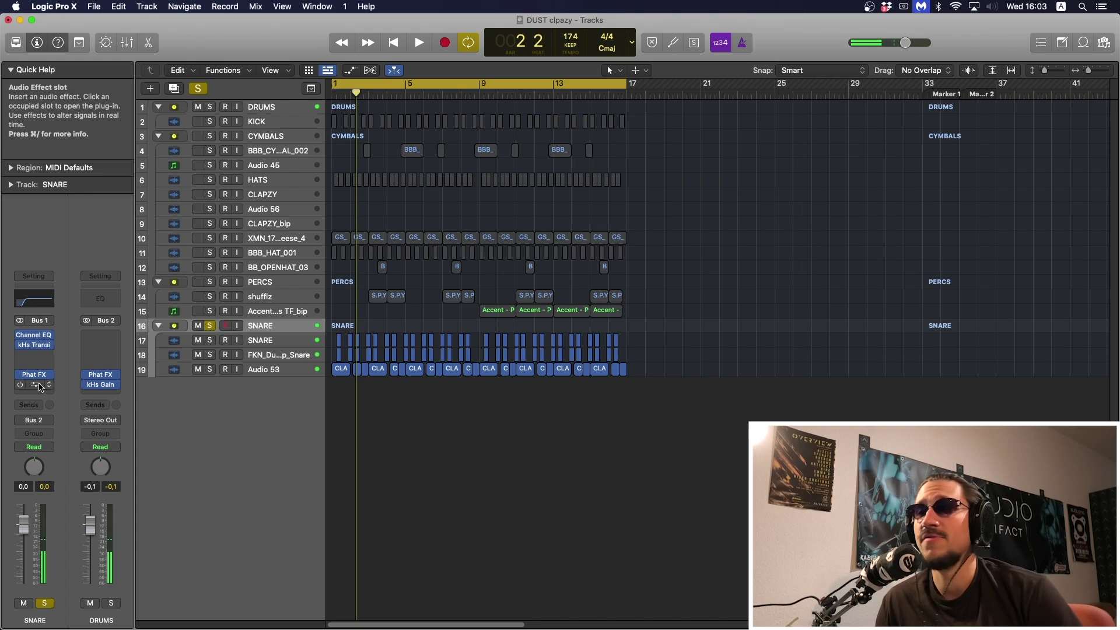
{"action": "left_click", "coordinate": [34, 385]}
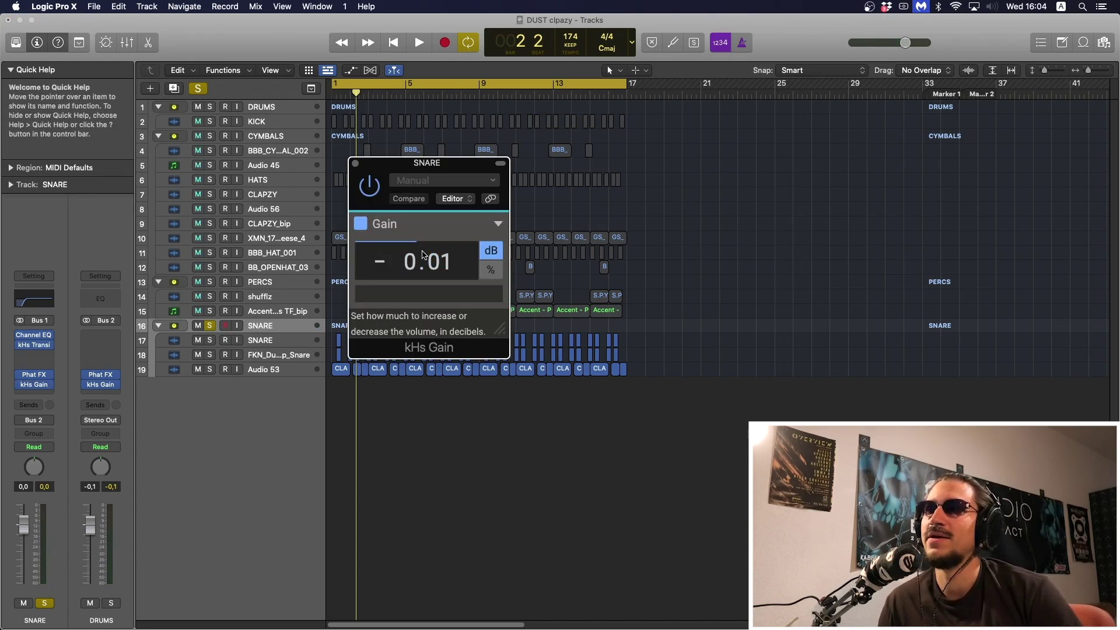
{"action": "key", "text": "space"}
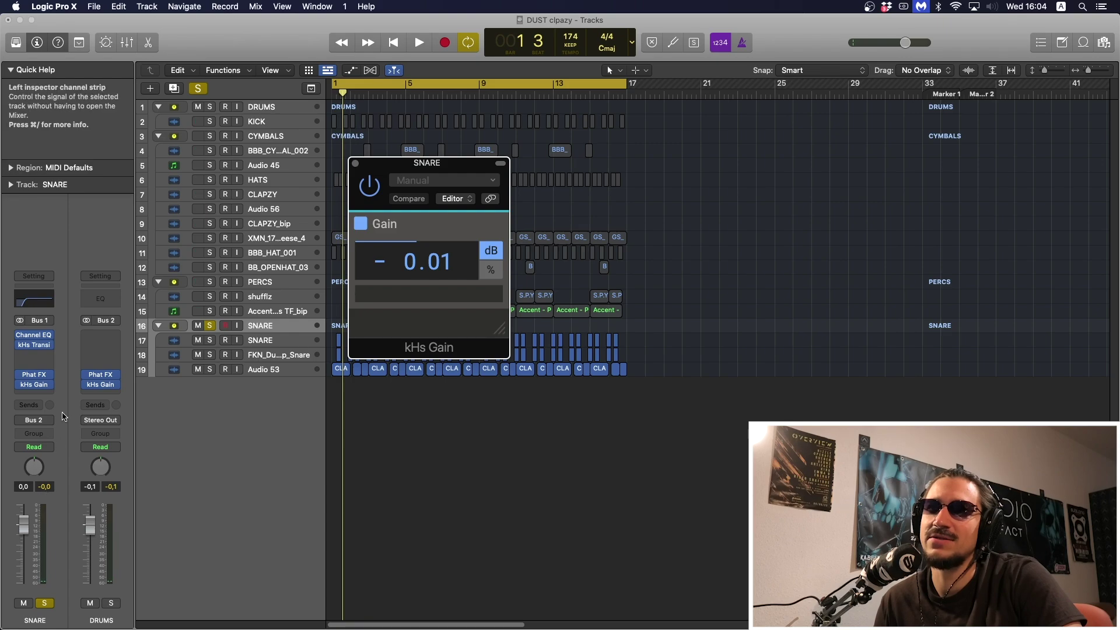
- Compare the snares with kHs Gain bypassed and re-enabled, resetting the peak level between playbacks
{"action": "left_click", "coordinate": [19, 384]}
{"action": "left_click", "coordinate": [44, 487]}
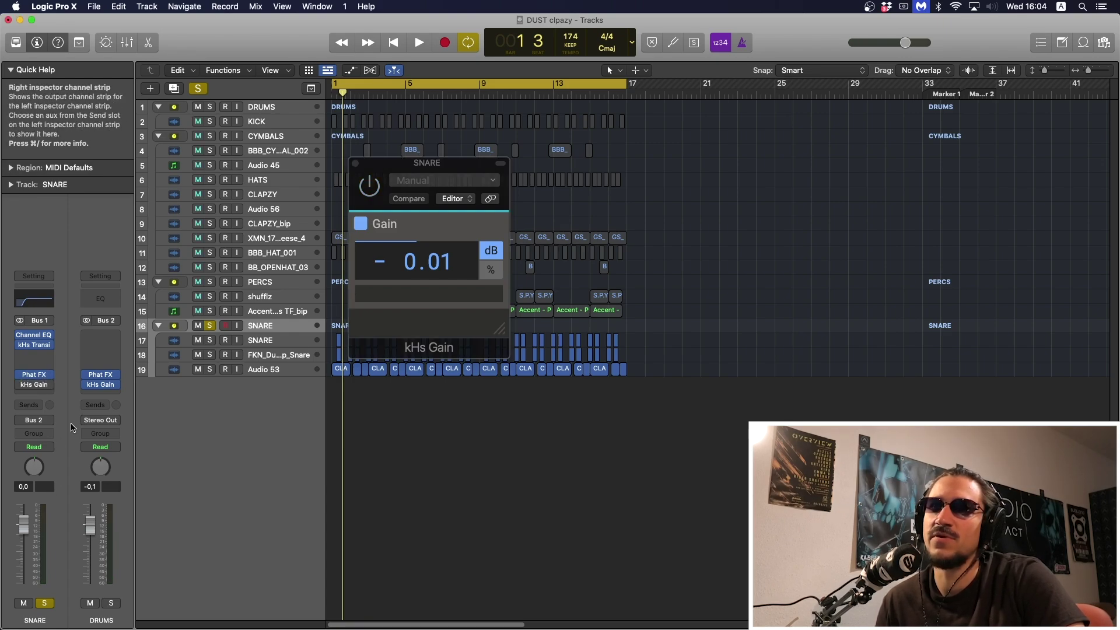
{"action": "key", "text": "space"}
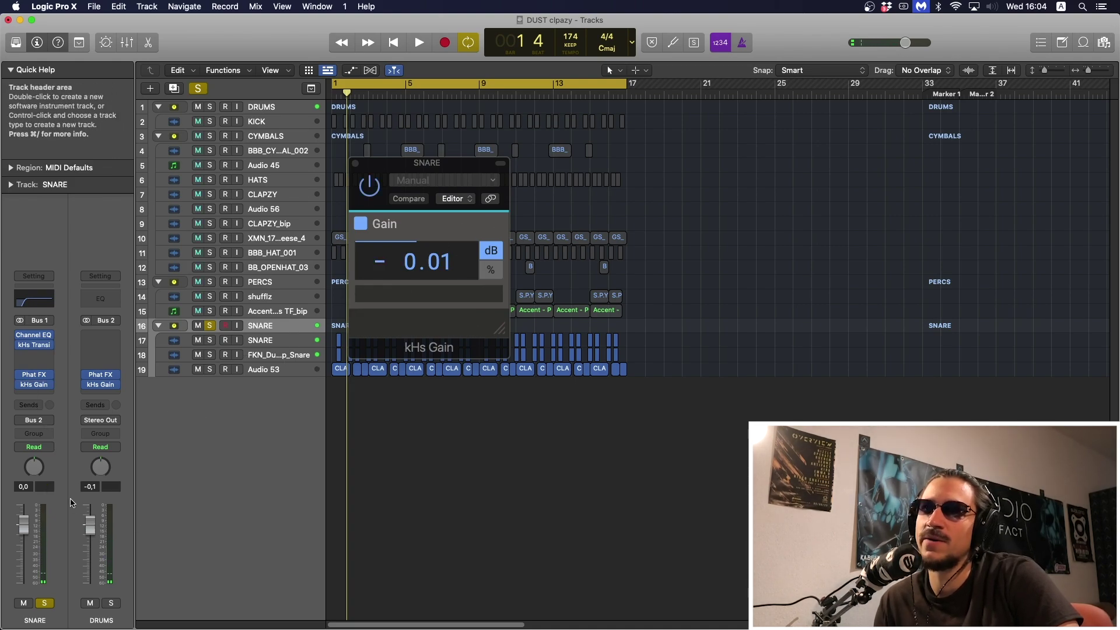
{"action": "key", "text": "space"}
{"action": "key", "text": "space"}
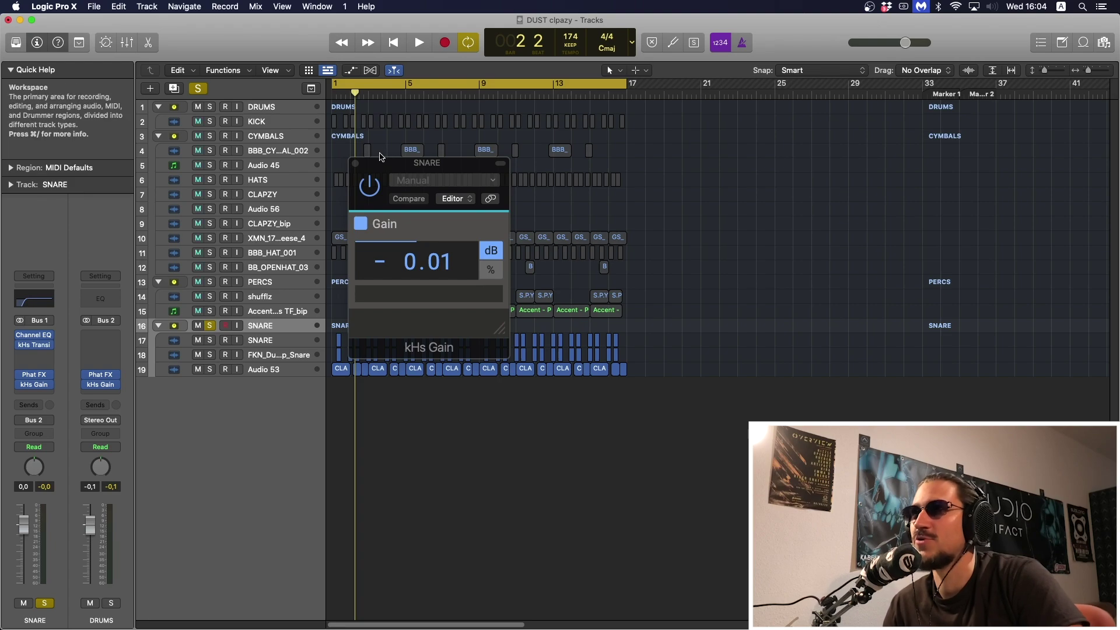
- Close the kHs Gain plug-in and select the PERCS stack
{"action": "left_click", "coordinate": [355, 163]}
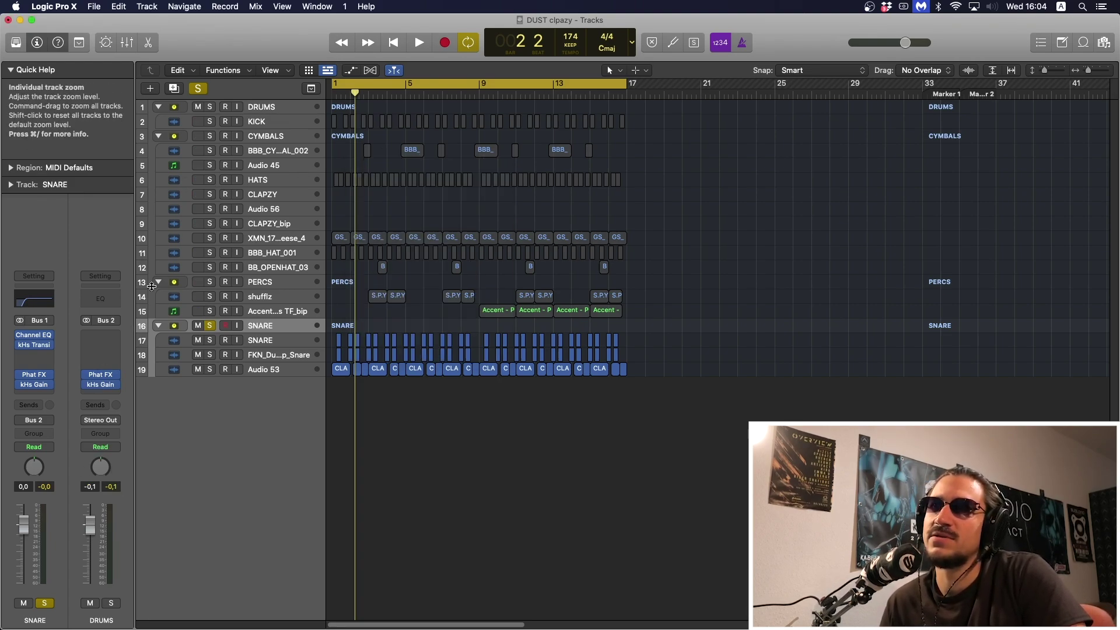
{"action": "left_click", "coordinate": [278, 286]}
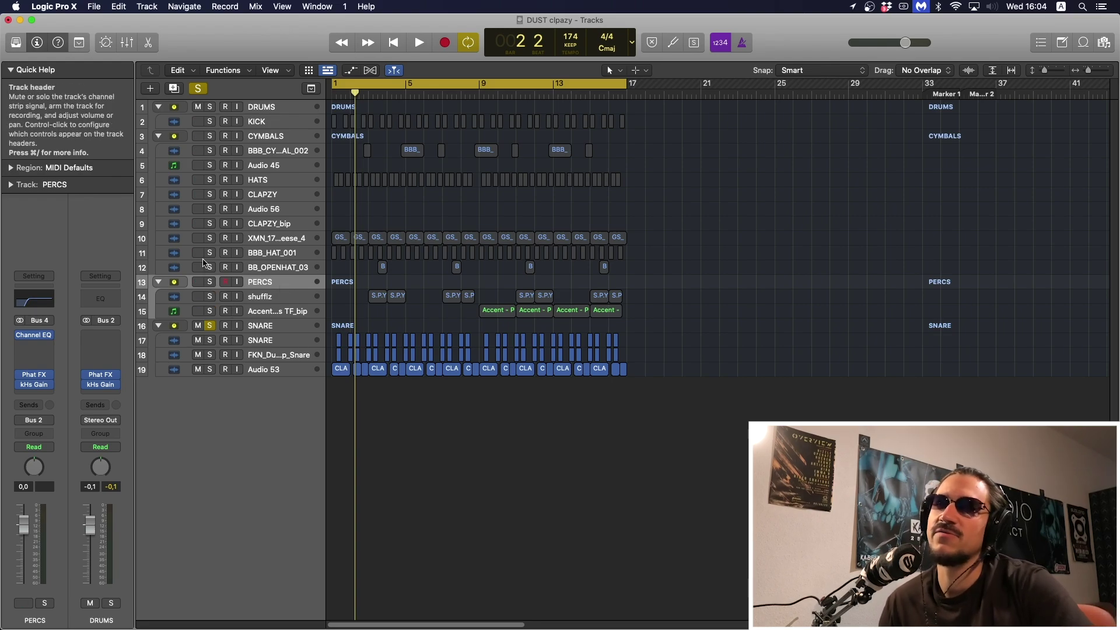
- Solo the CYMBALS stack in place of SNARE, select it, and play it alone
{"action": "left_click", "coordinate": [211, 137]}
{"action": "left_click", "coordinate": [211, 325]}
{"action": "key", "text": "space"}
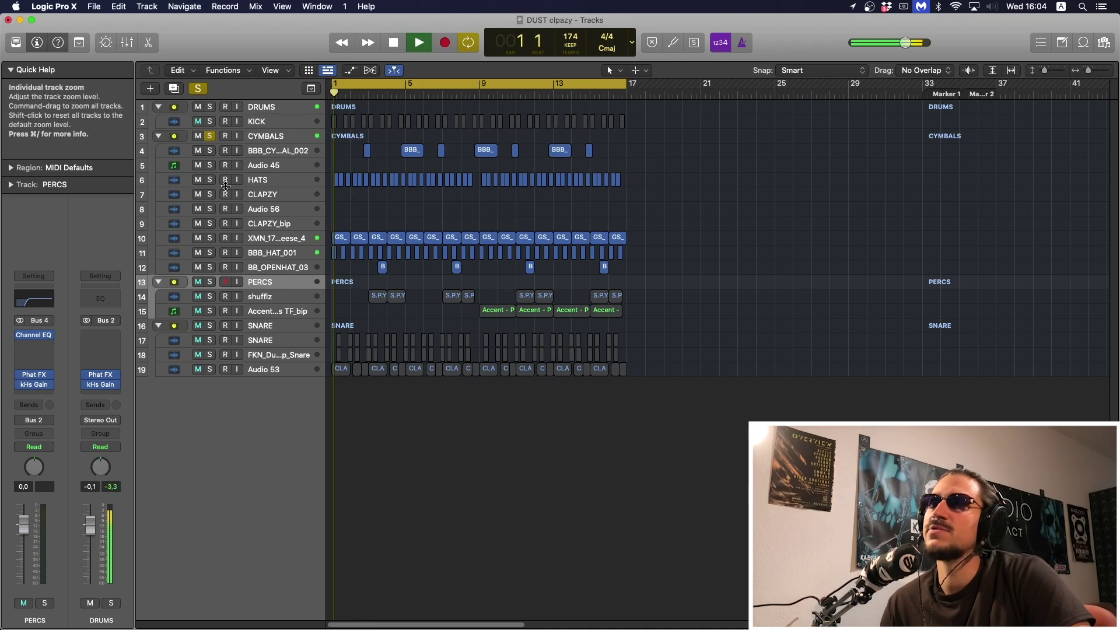
{"action": "left_click", "coordinate": [270, 138]}
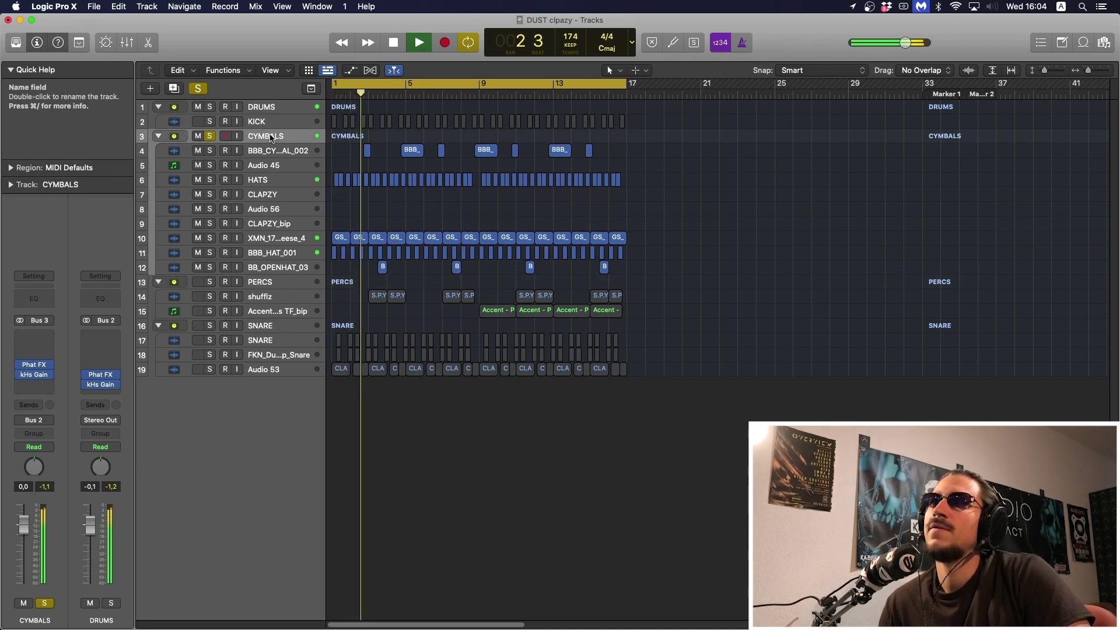
{"action": "key", "text": "space"}
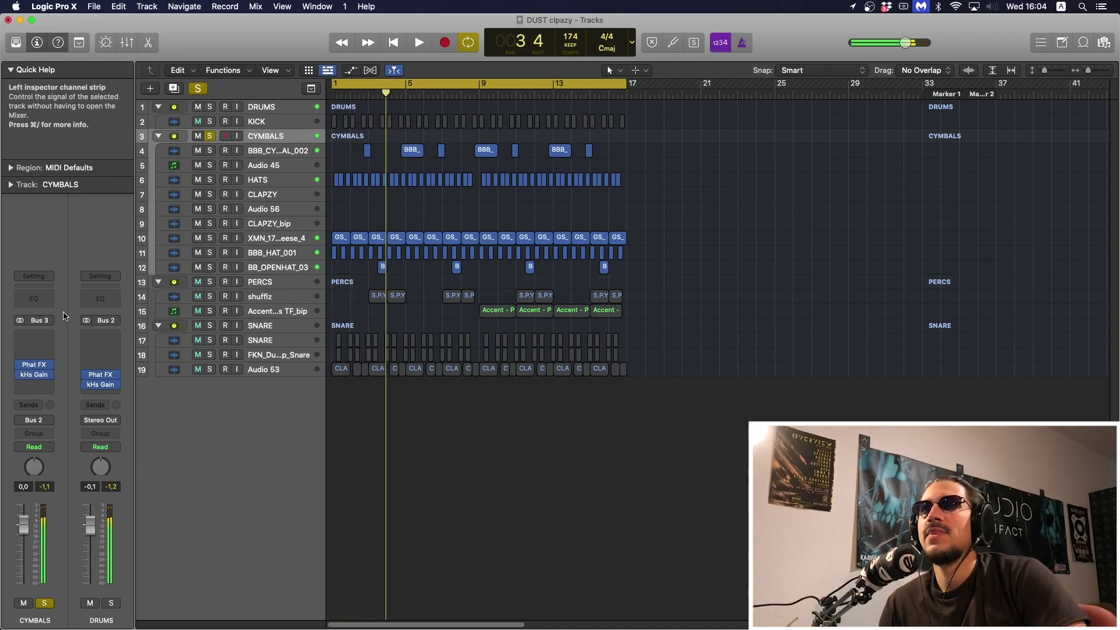
- Add a Channel EQ to the CYMBALS stack with a 12 dB/Oct low cut at about 125 Hz
{"action": "left_click", "coordinate": [47, 300]}
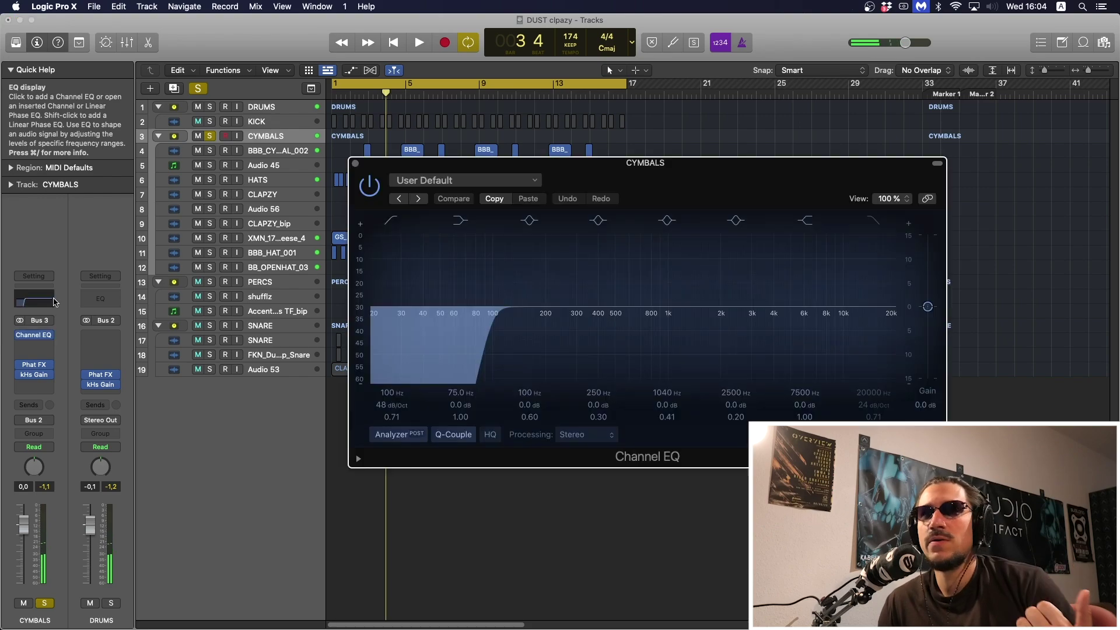
{"action": "left_click_drag", "start_coordinate": [392, 405], "coordinate": [392, 416]}
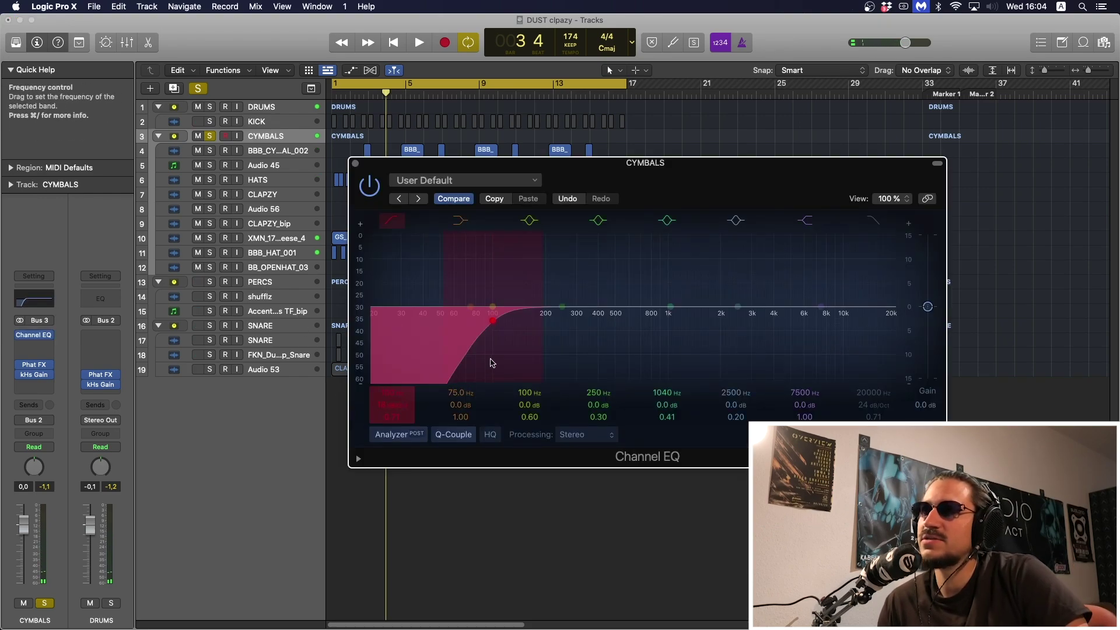
{"action": "left_click_drag", "start_coordinate": [490, 358], "coordinate": [520, 350]}
{"action": "key", "text": "space"}
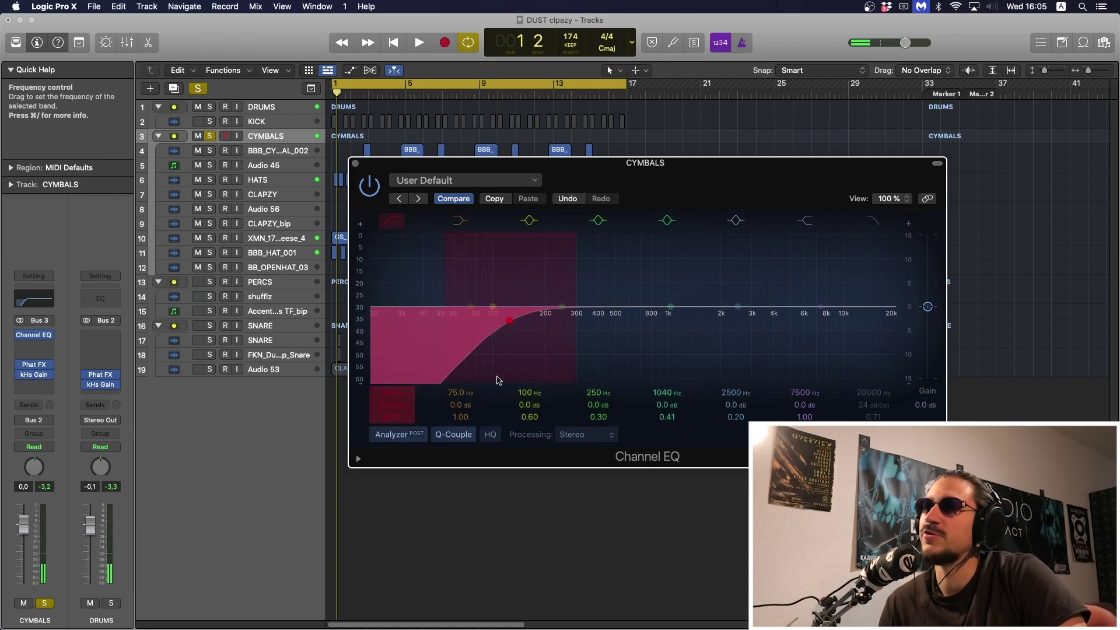
- Unsolo CYMBALS and raise its low-cut frequency to about 1 kHz while the full drum mix plays
{"action": "left_click", "coordinate": [209, 136]}
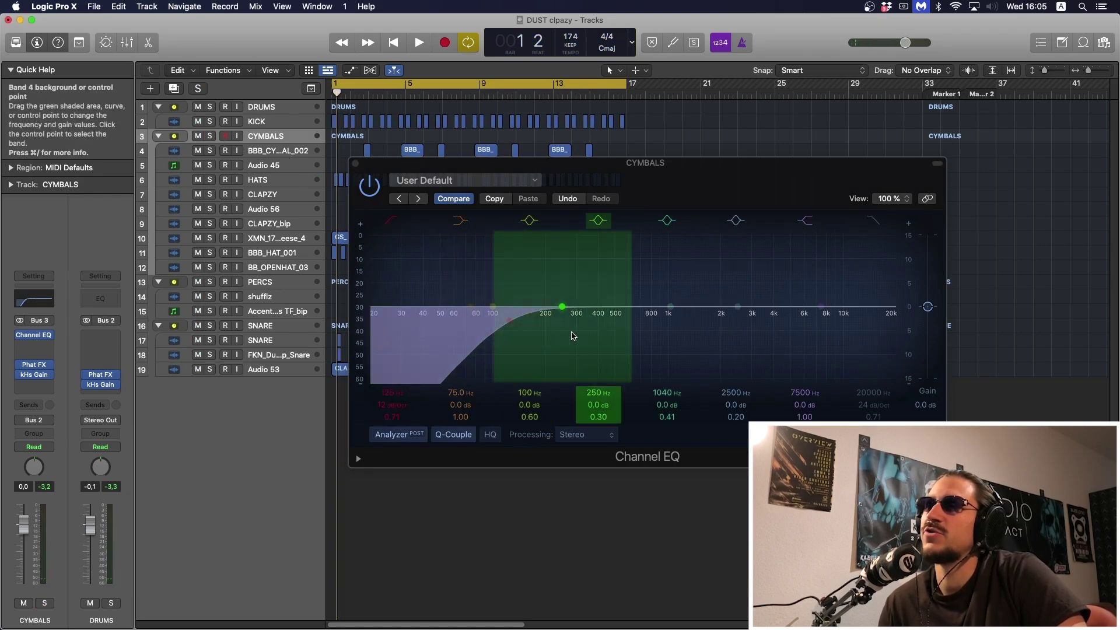
{"action": "key", "text": "space"}
{"action": "left_click_drag", "start_coordinate": [516, 341], "coordinate": [676, 354]}
{"action": "key", "text": "space"}
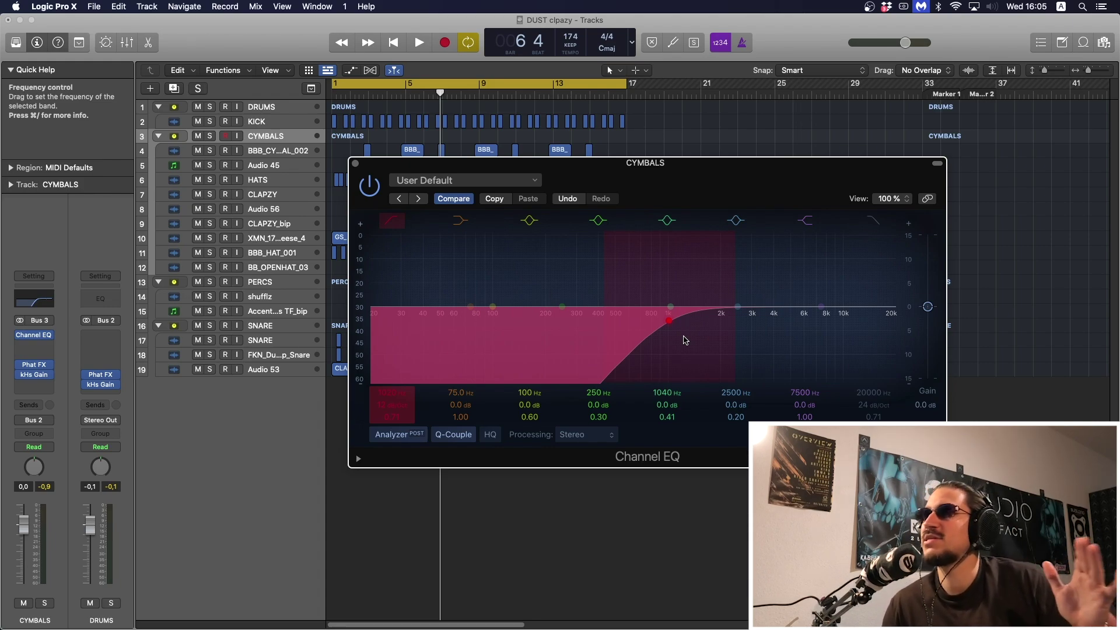
- Try a +6.5 dB boost at 530 Hz in band 4 of the CYMBALS EQ and disable that band
{"action": "mouse_move", "coordinate": [585, 295]}
{"action": "left_mouse_down"}
{"action": "mouse_move", "coordinate": [586, 277]}
{"action": "mouse_move", "coordinate": [640, 255]}
{"action": "left_mouse_up"}
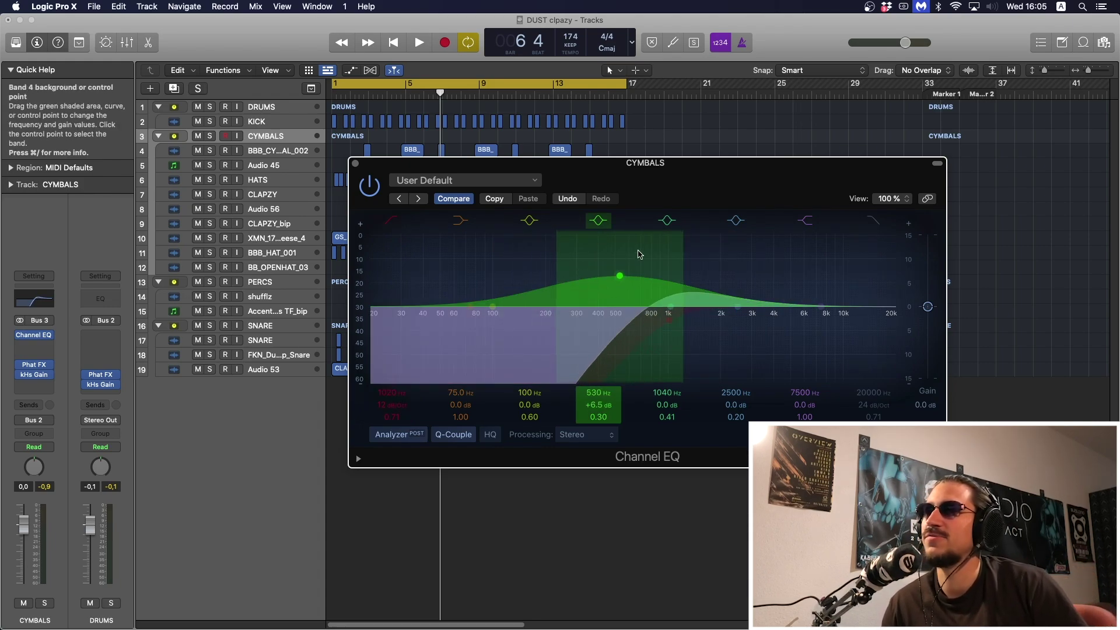
{"action": "left_click", "coordinate": [598, 220]}
{"action": "left_click", "coordinate": [598, 220]}
{"action": "left_click", "coordinate": [598, 220]}
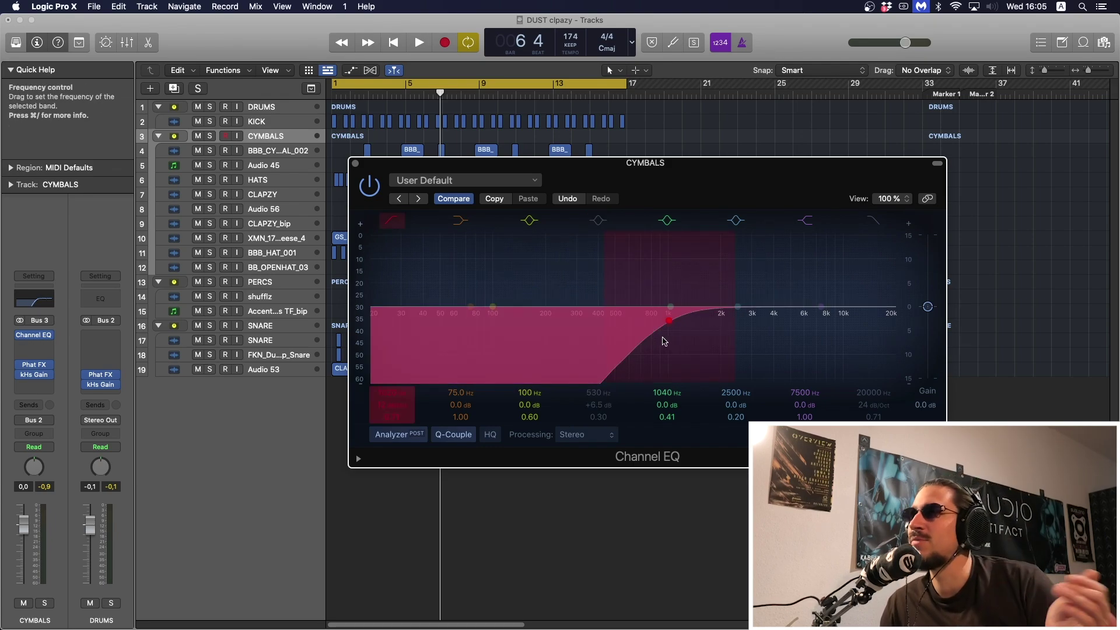
- Fine-tune the low cut on the CYMBALS EQ to 1060 Hz and close the EQ
{"action": "mouse_move", "coordinate": [663, 341]}
{"action": "left_mouse_down"}
{"action": "mouse_move", "coordinate": [600, 335]}
{"action": "mouse_move", "coordinate": [665, 339]}
{"action": "left_mouse_up"}
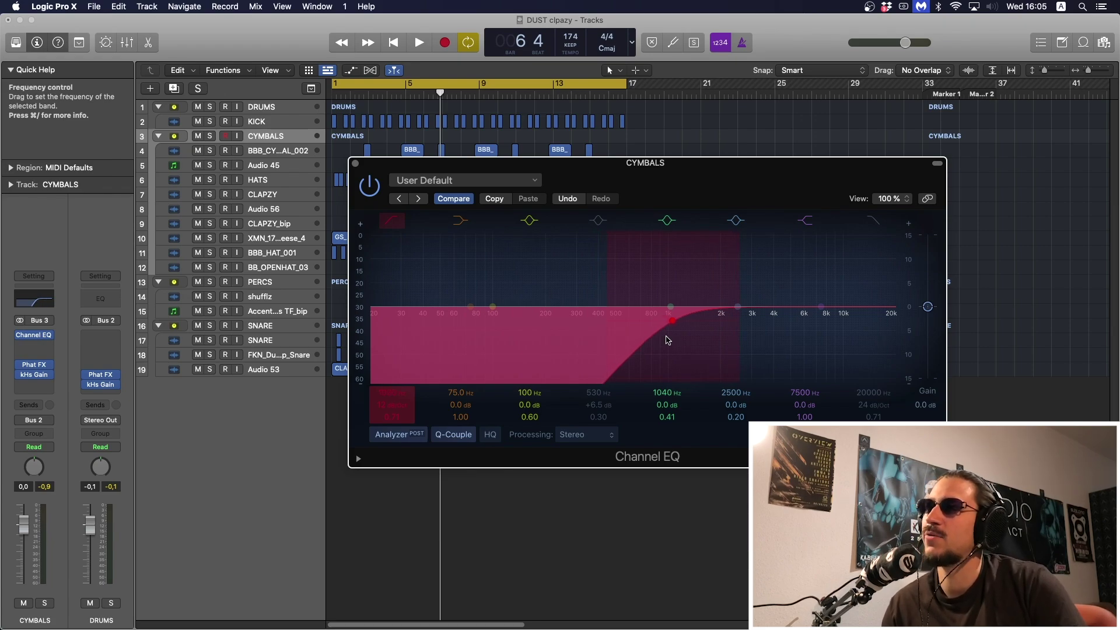
{"action": "left_click_drag", "start_coordinate": [668, 340], "coordinate": [665, 339]}
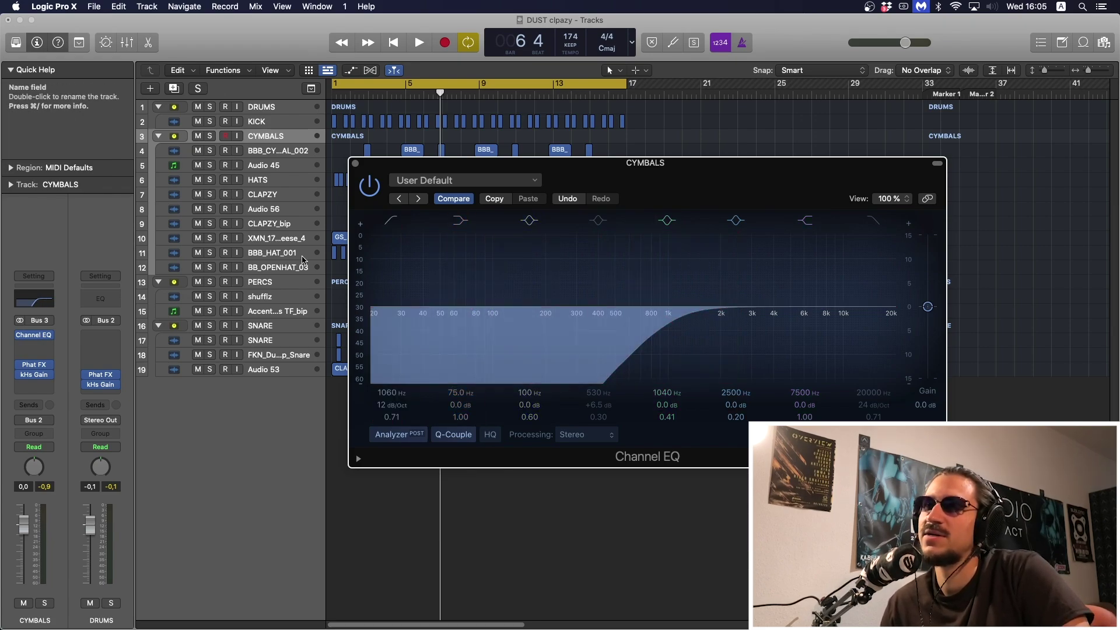
{"action": "left_click", "coordinate": [356, 164]}
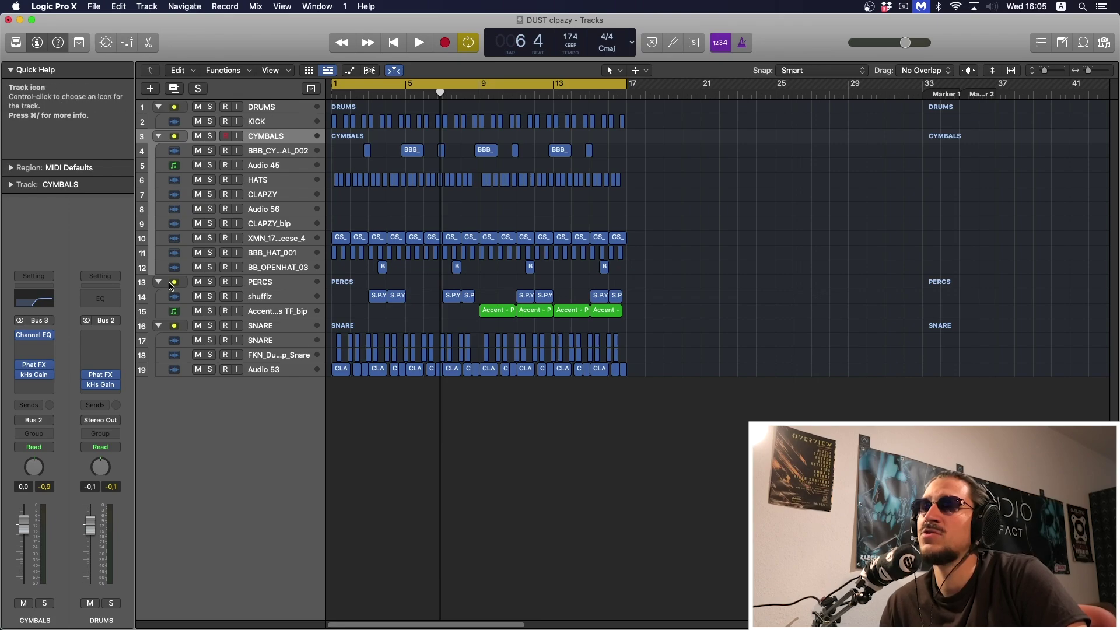
- Insert a stereo Compressor after the Channel EQ on the CYMBALS stack and close its window
{"action": "left_click", "coordinate": [41, 347]}
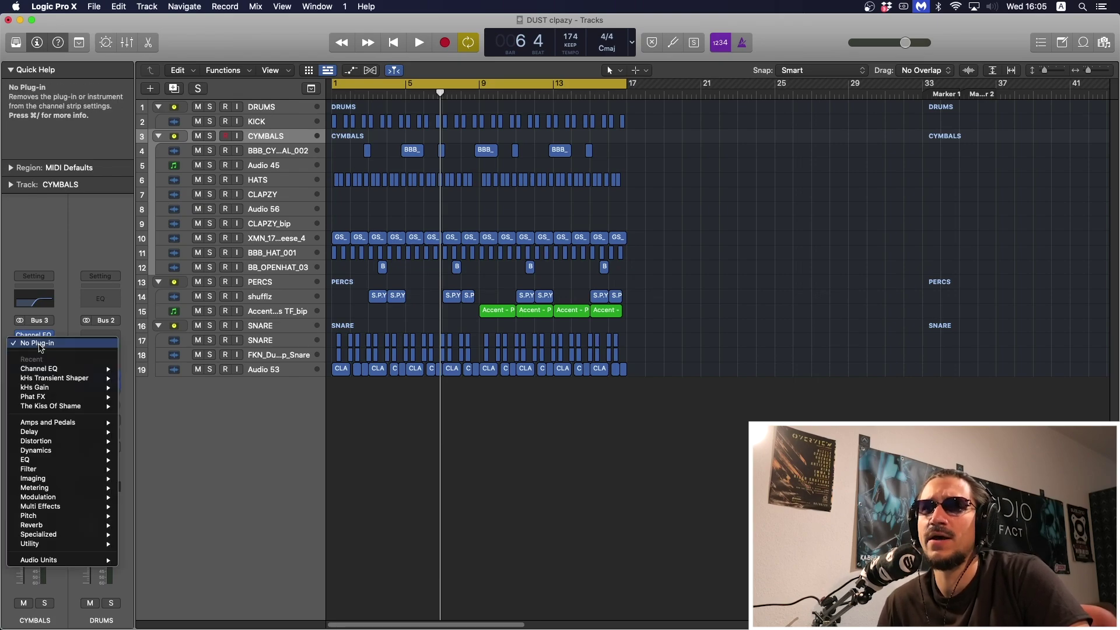
{"action": "mouse_move", "coordinate": [94, 561]}
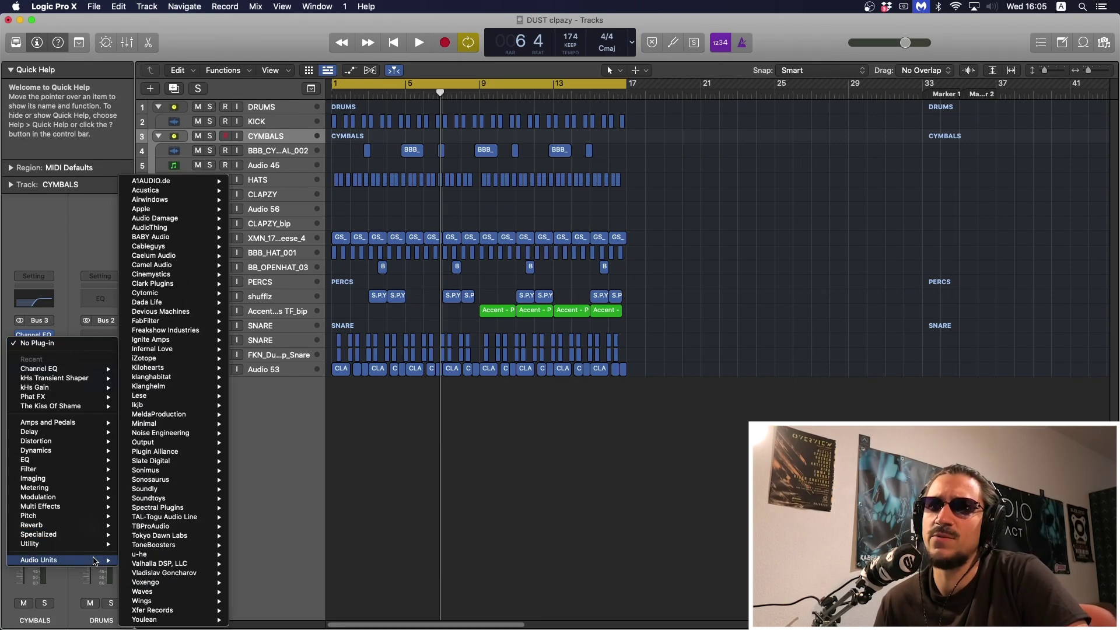
{"action": "mouse_move", "coordinate": [186, 314]}
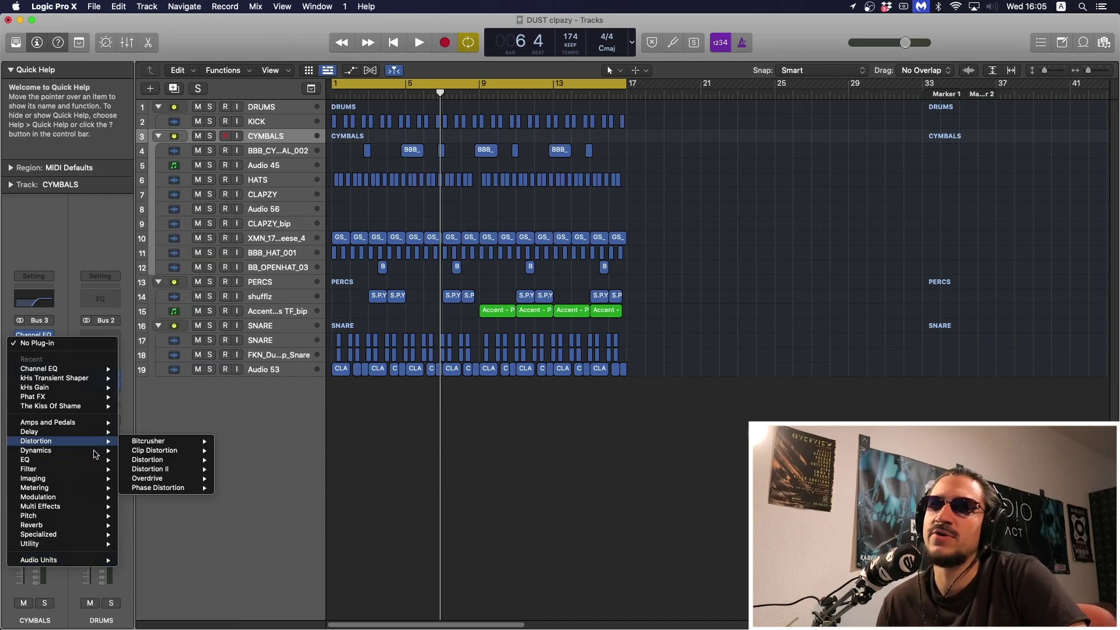
{"action": "mouse_move", "coordinate": [110, 453]}
{"action": "mouse_move", "coordinate": [166, 461]}
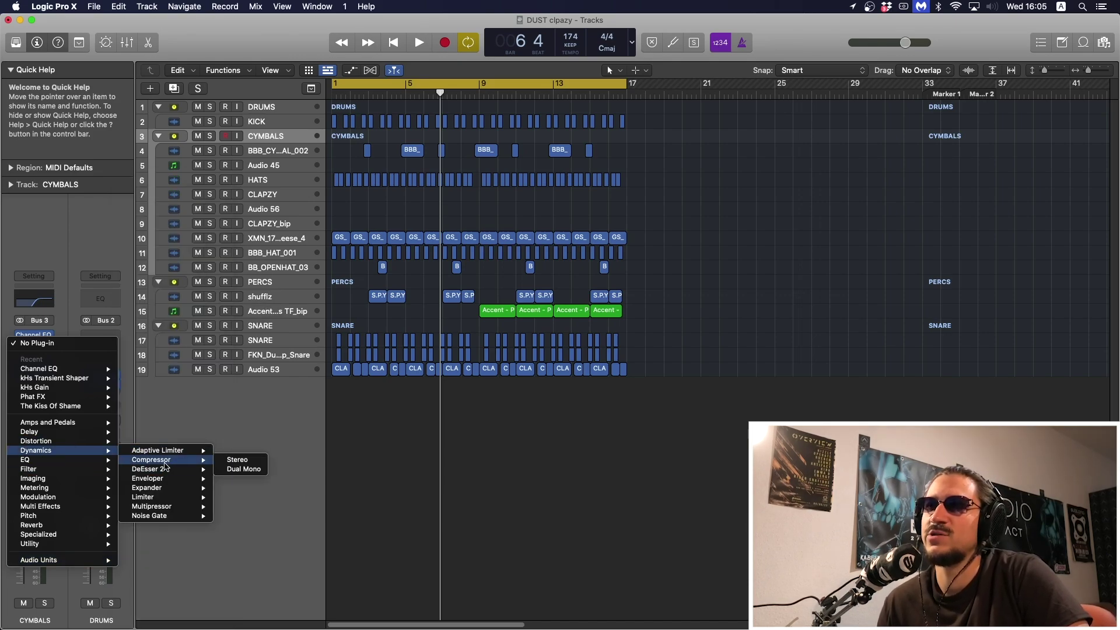
{"action": "left_click", "coordinate": [228, 460]}
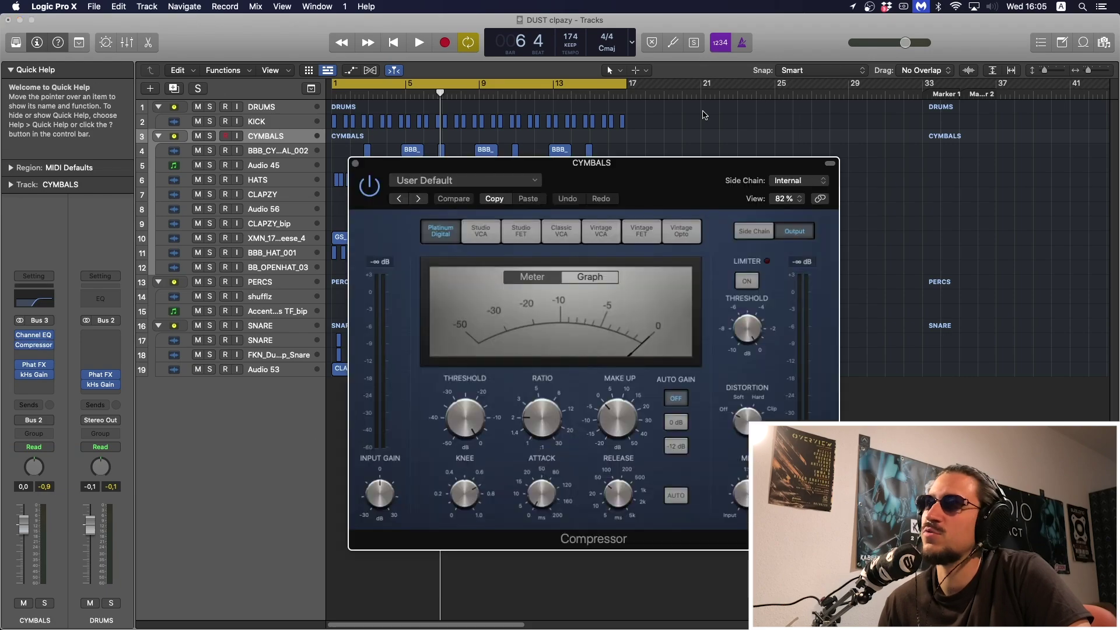
{"action": "left_click", "coordinate": [355, 163]}
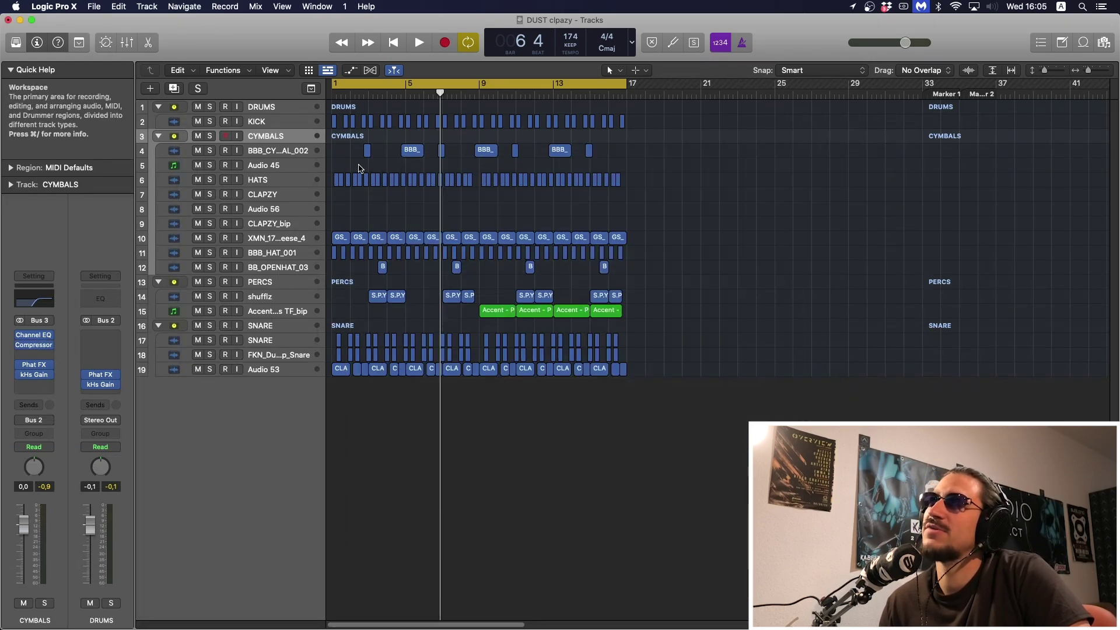
- Examine the channel strips of the BBB_CYMBAL_002 and HATS tracks, and reselect the CYMBALS stack
{"action": "left_click", "coordinate": [310, 155]}
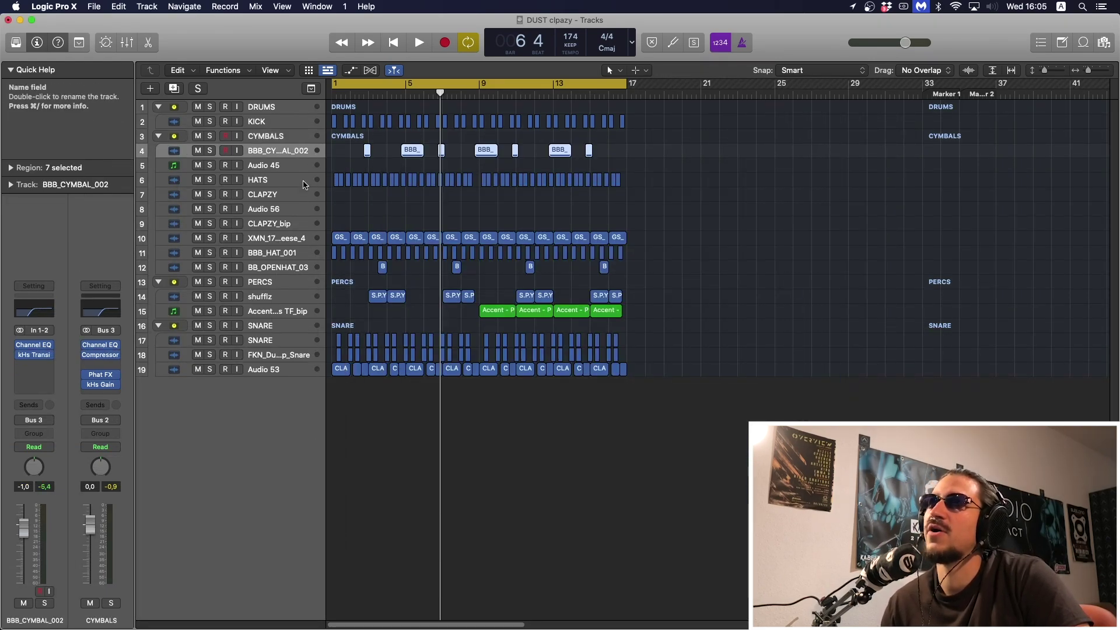
{"action": "left_click", "coordinate": [297, 176]}
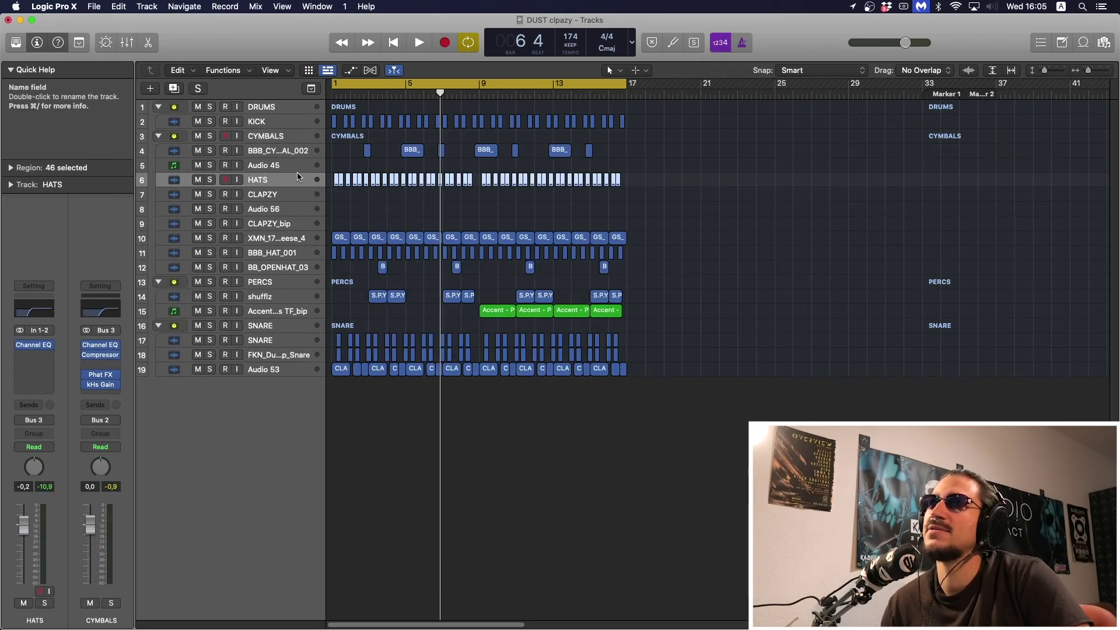
{"action": "left_click", "coordinate": [294, 138]}
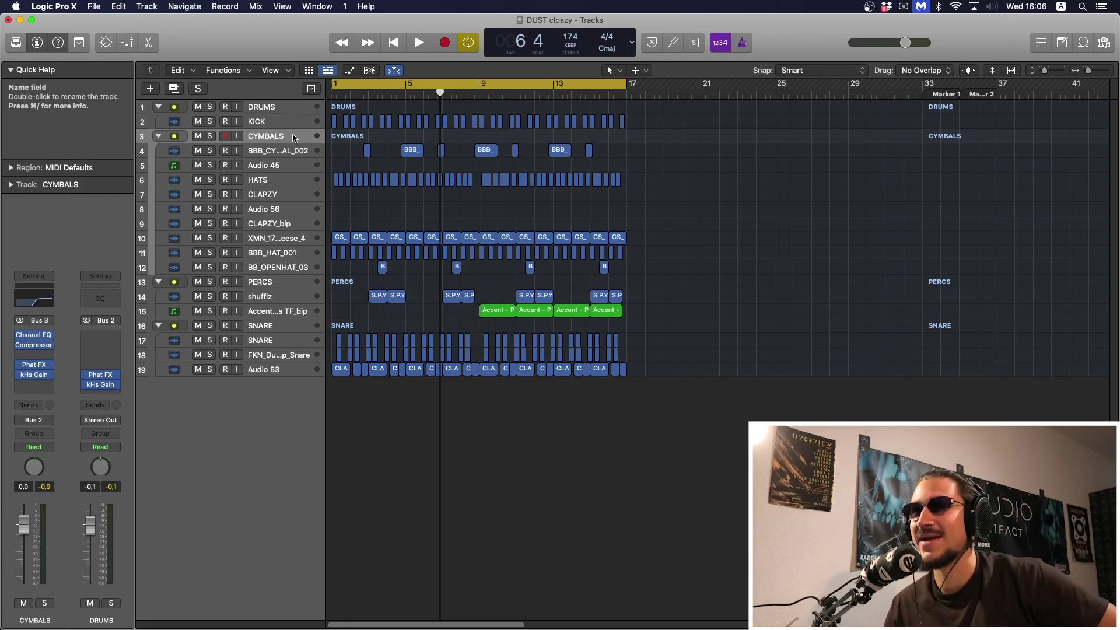
- Set the threshold of the CYMBALS Compressor to -11.5 dB, play the stack soloed through it, and close the plug-in
{"action": "left_click", "coordinate": [39, 346]}
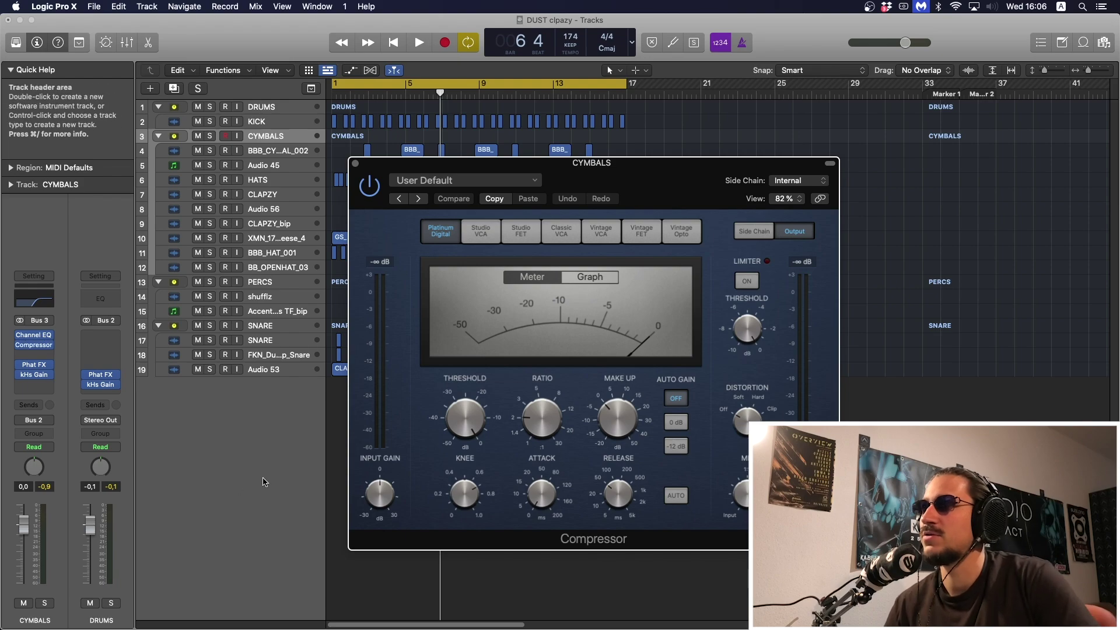
{"action": "left_click_drag", "start_coordinate": [702, 169], "coordinate": [508, 98]}
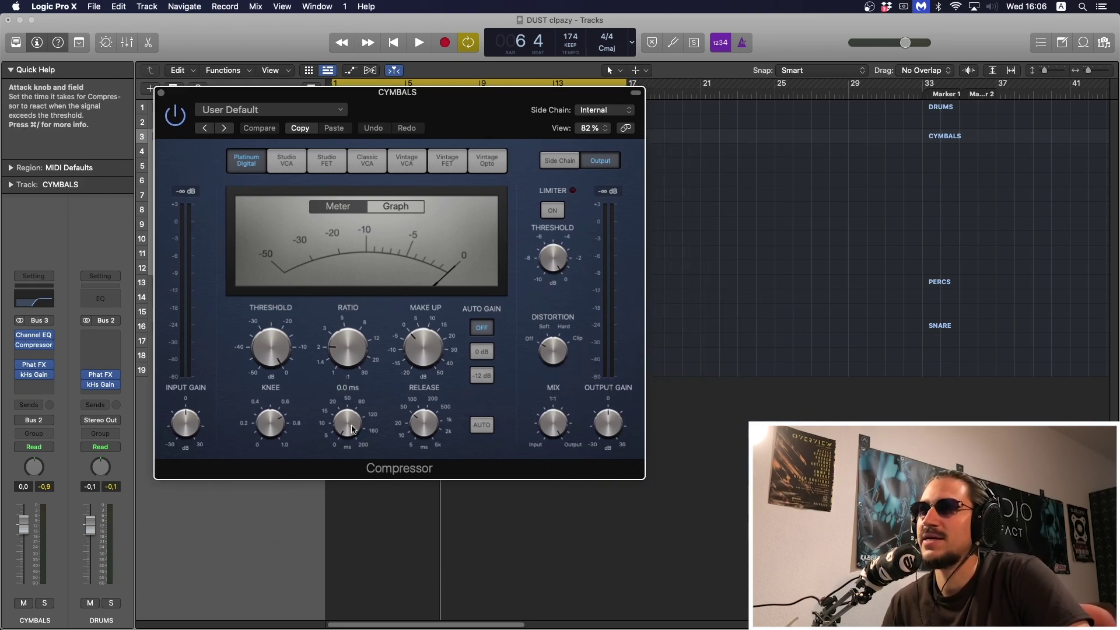
{"action": "left_click_drag", "start_coordinate": [271, 348], "coordinate": [372, 298]}
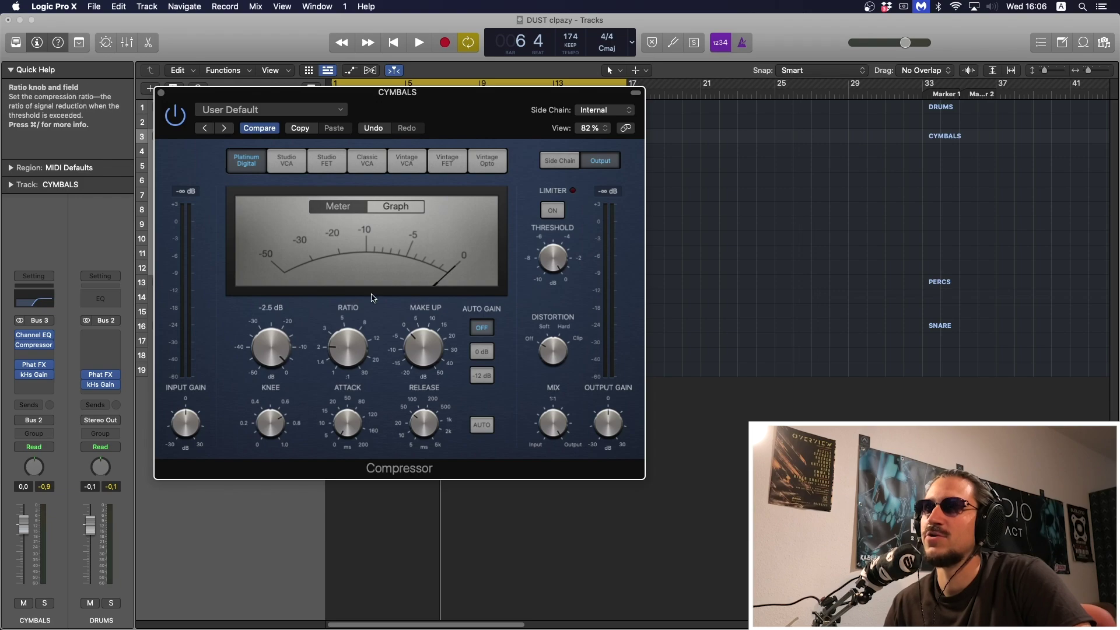
{"action": "left_click_drag", "start_coordinate": [280, 346], "coordinate": [286, 356]}
{"action": "key", "text": "space"}
{"action": "key", "text": "space"}
{"action": "left_click", "coordinate": [46, 603]}
{"action": "key", "text": "space"}
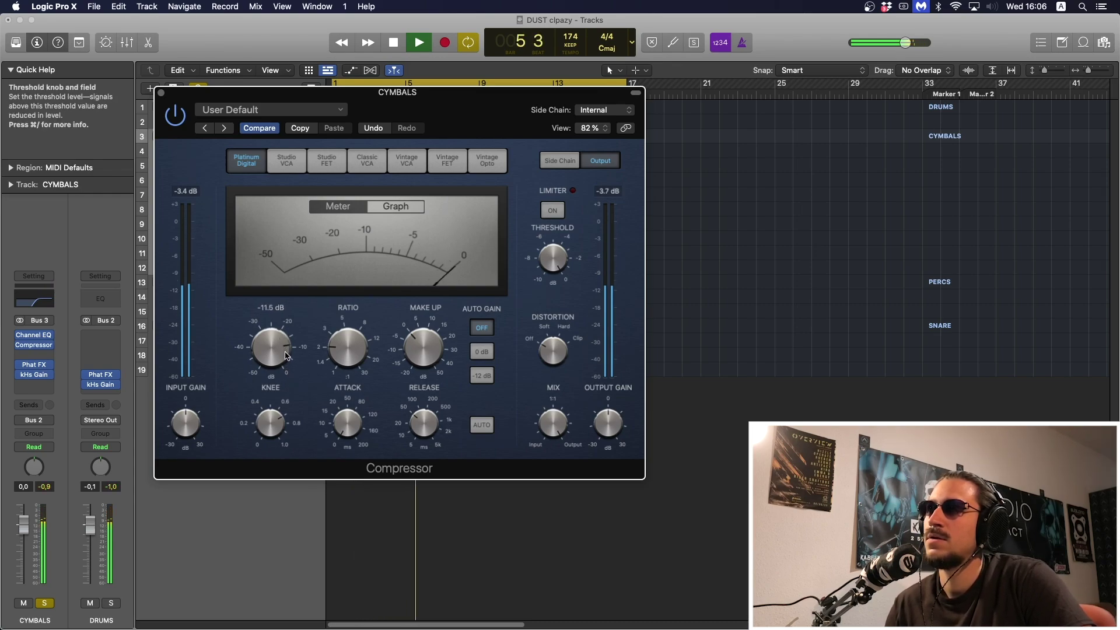
{"action": "key", "text": "space"}
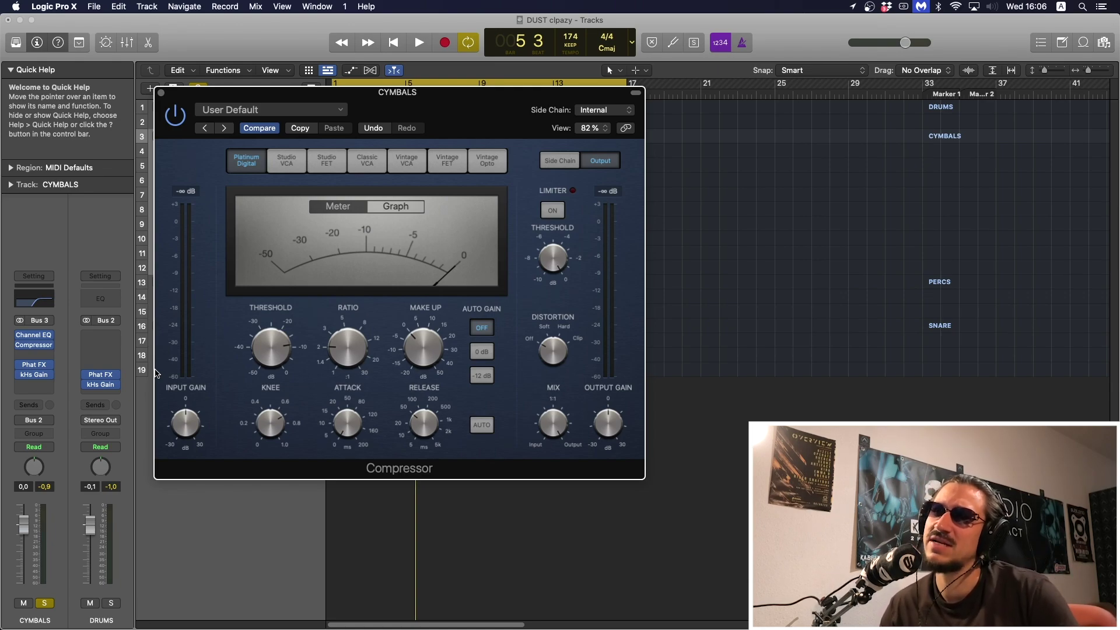
{"action": "left_click", "coordinate": [161, 94]}
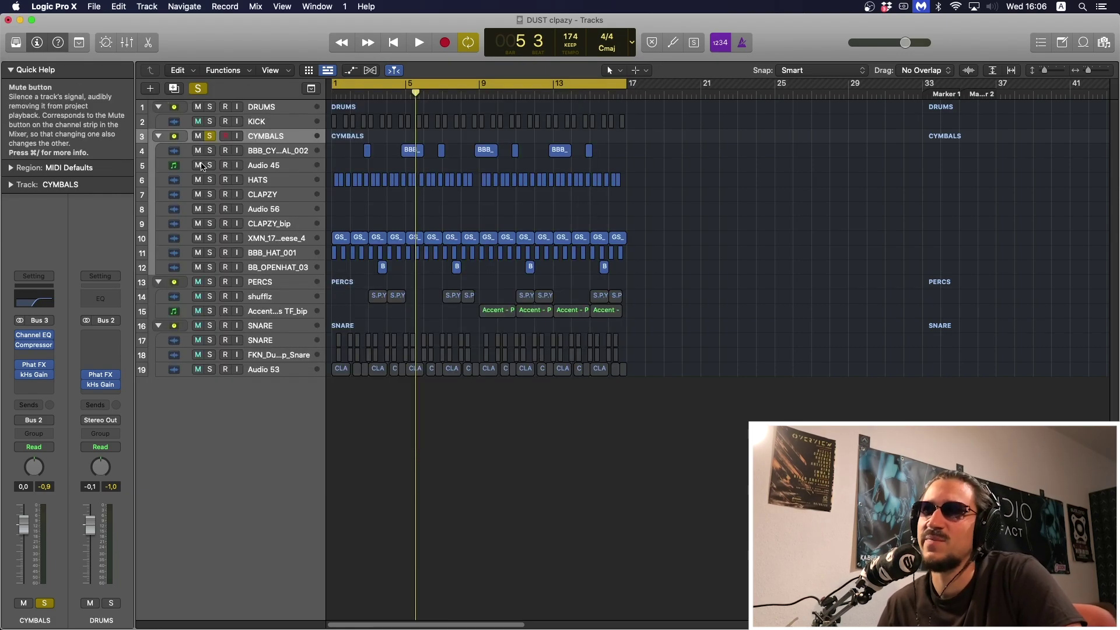
- Play the soloed CYMBALS stack from the start of the project with its Compressor active
{"action": "left_click", "coordinate": [224, 136]}
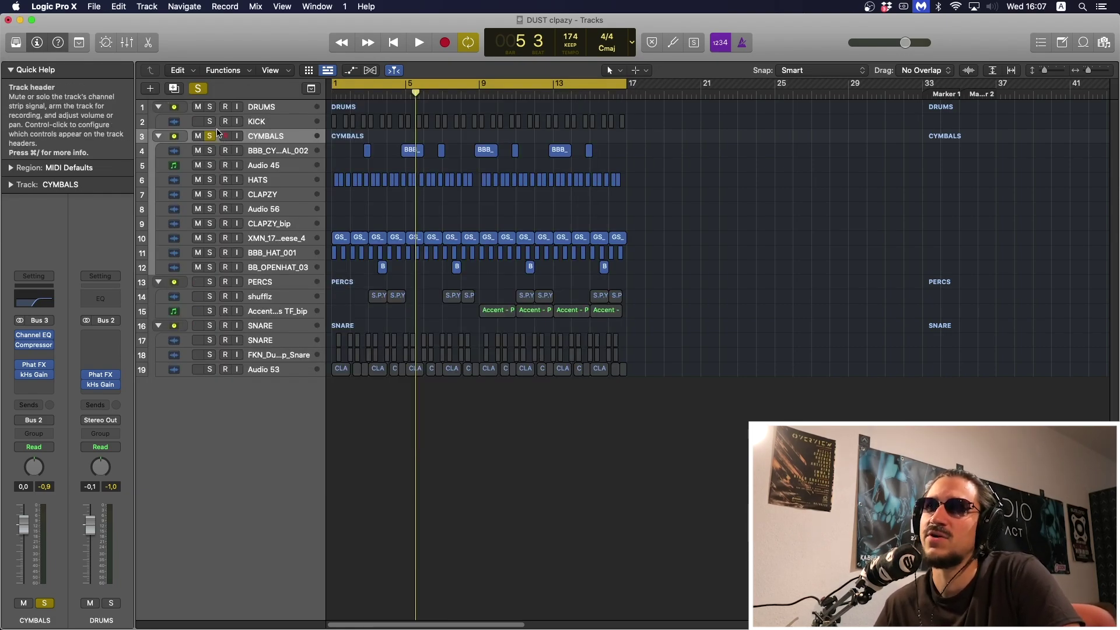
{"action": "mouse_move", "coordinate": [48, 346]}
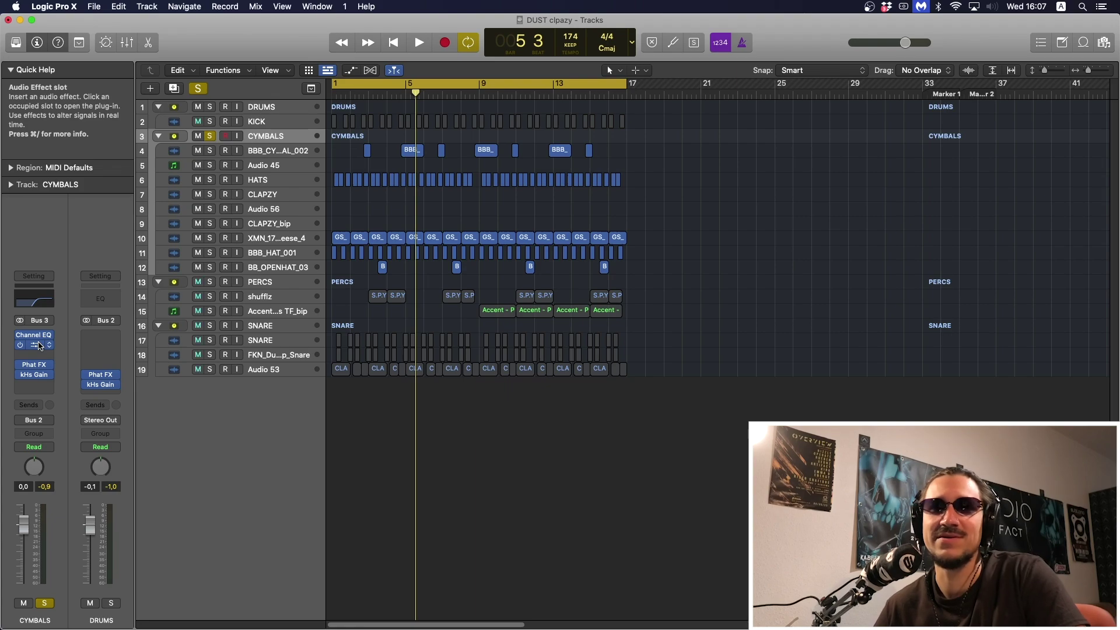
{"action": "key", "text": "Return"}
{"action": "key", "text": "space"}
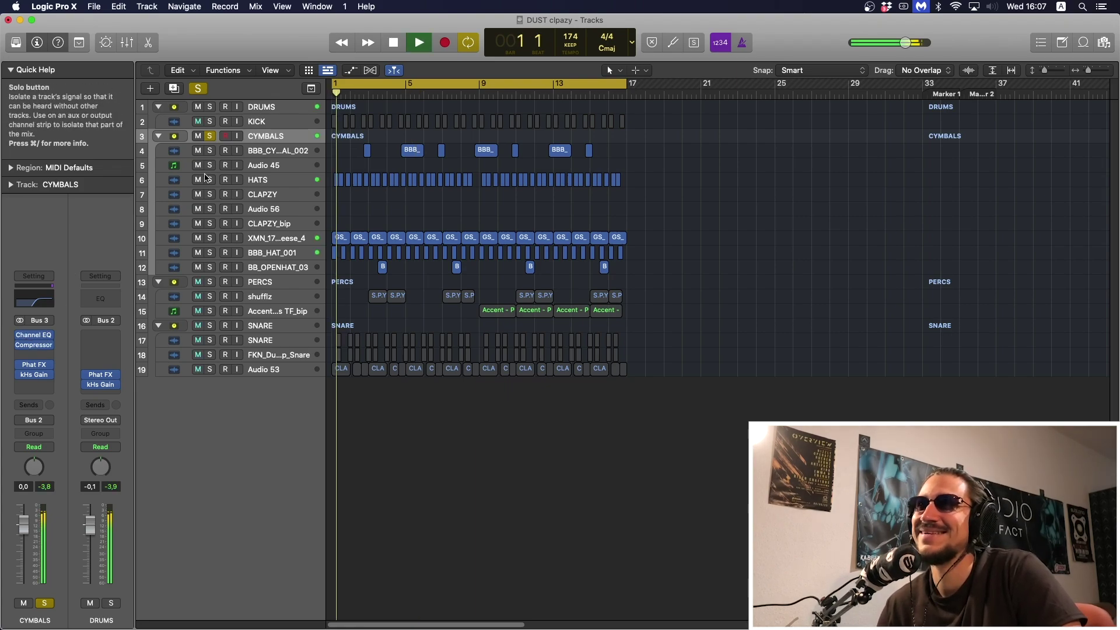
{"action": "key", "text": "space"}
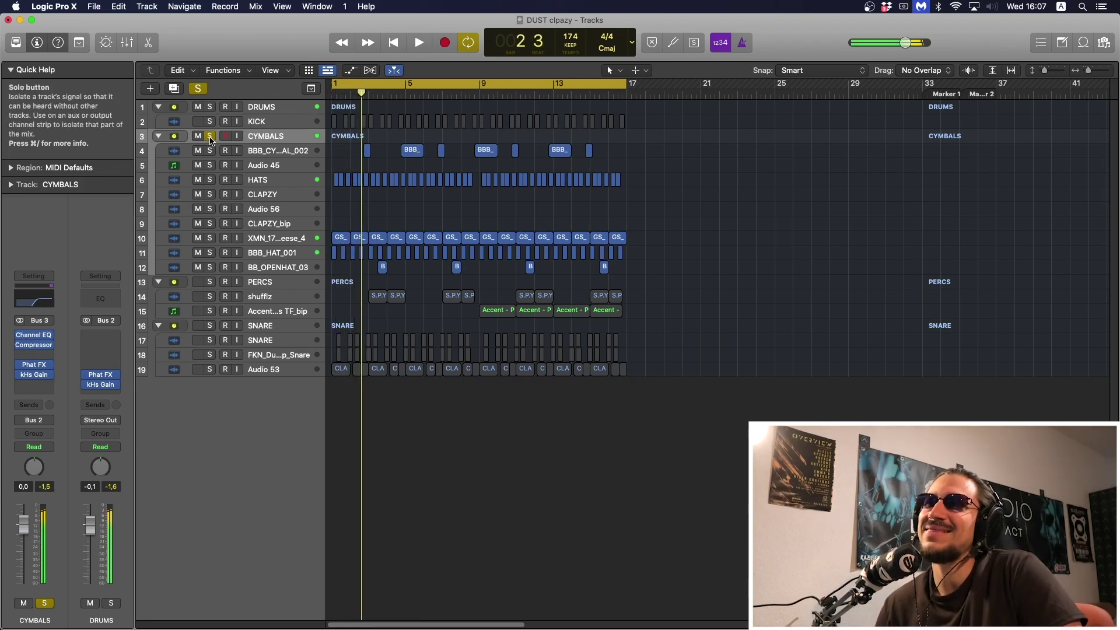
- Unsolo the CYMBALS stack, and solo and select the KICK track
{"action": "left_click", "coordinate": [210, 138]}
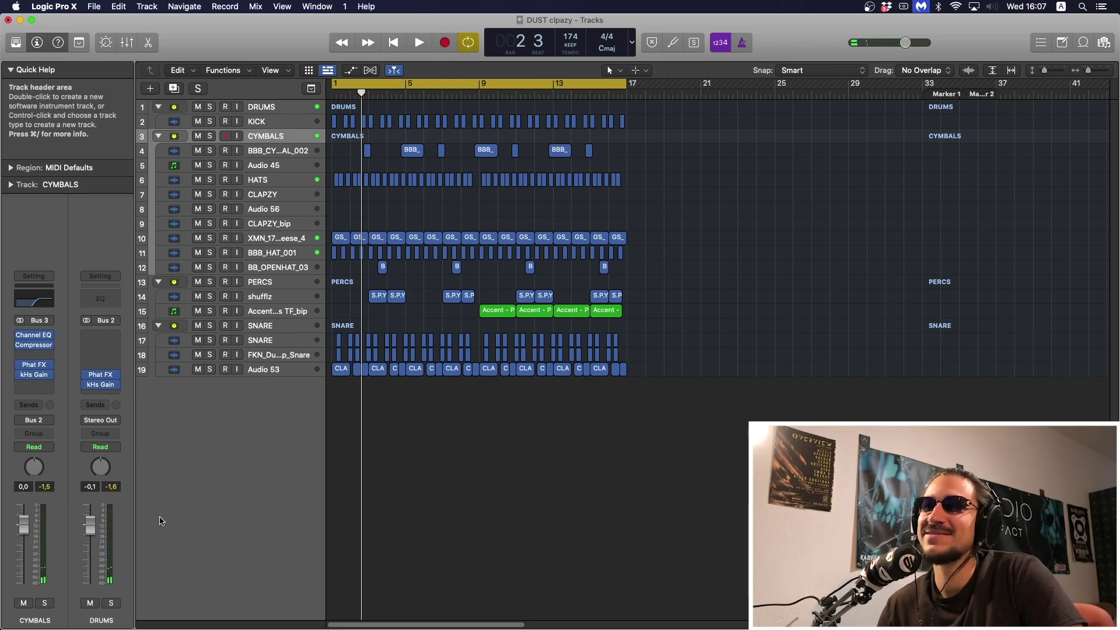
{"action": "left_click", "coordinate": [210, 122]}
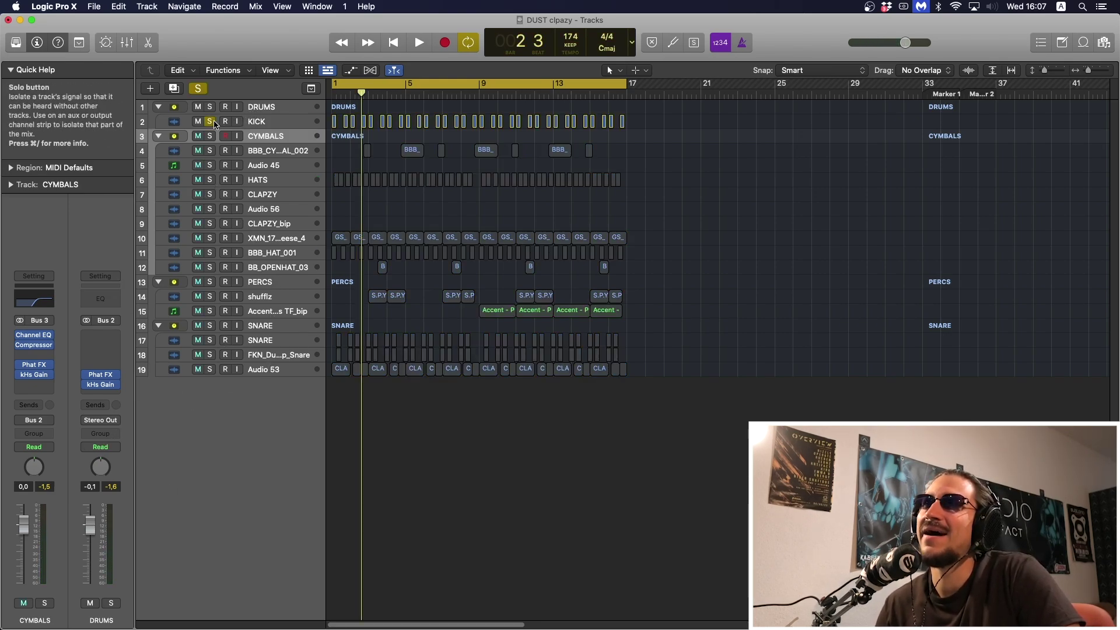
{"action": "left_click", "coordinate": [261, 122]}
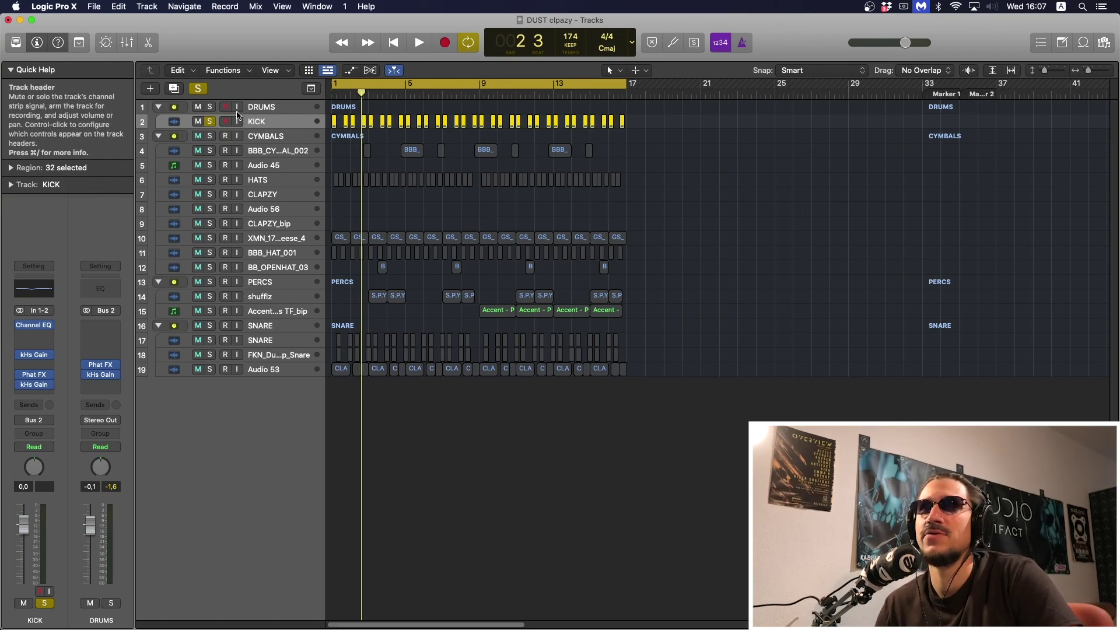
- Examine the settings of the Channel EQ and the first kHs Gain on the KICK track, closing each plug-in
{"action": "left_click", "coordinate": [35, 327]}
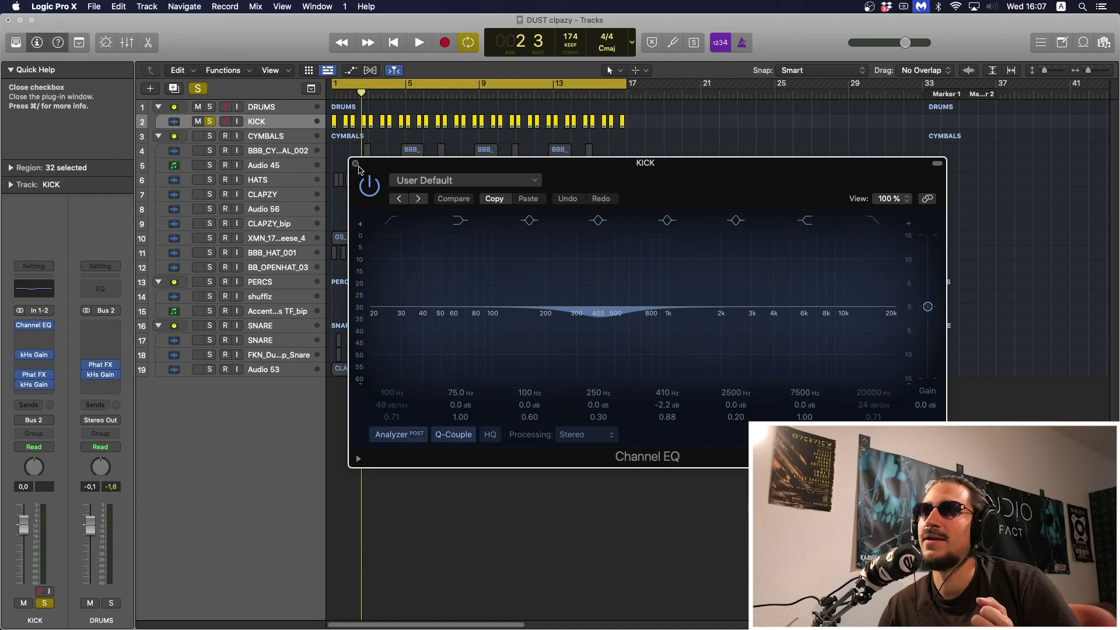
{"action": "left_click", "coordinate": [355, 163]}
{"action": "left_click", "coordinate": [35, 355]}
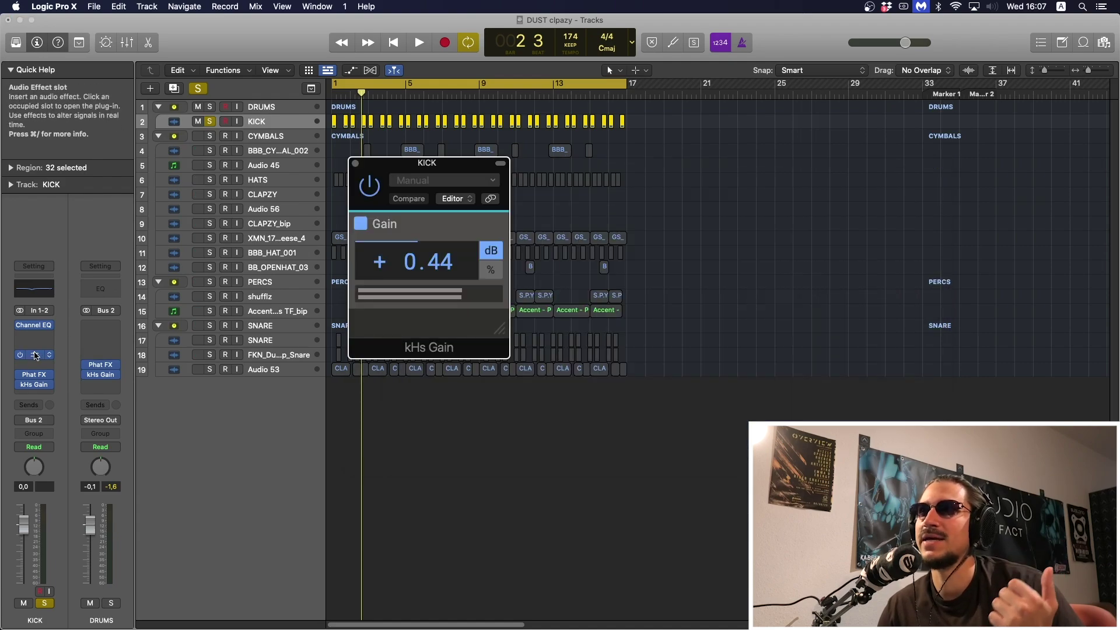
{"action": "left_click", "coordinate": [356, 163]}
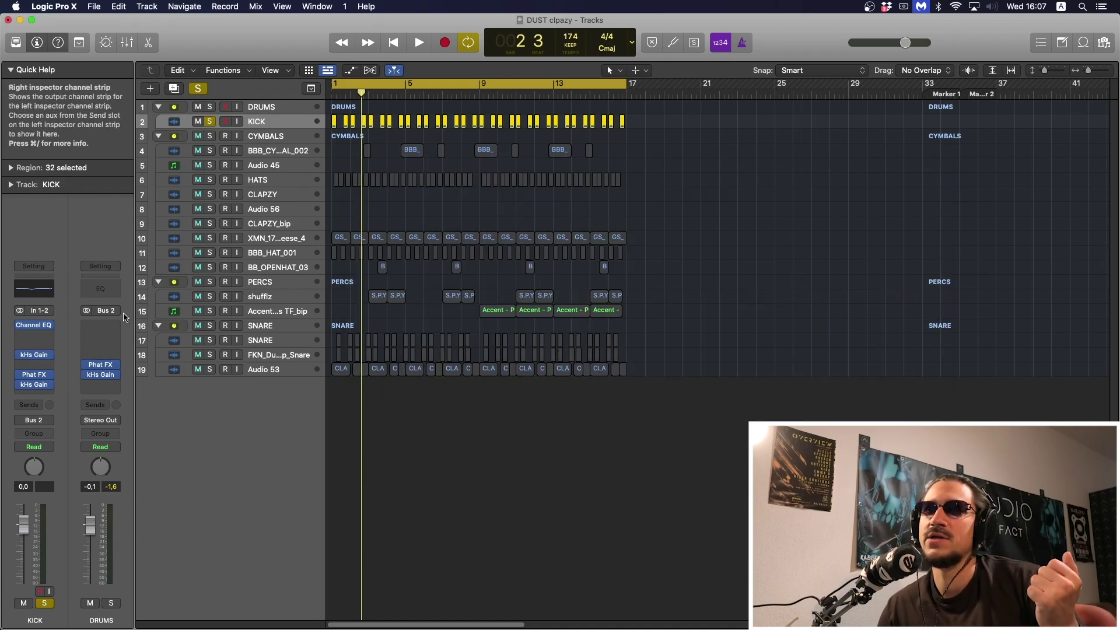
- Insert a second Channel EQ on the KICK track, play the soloed kick through its analyzer, and close the plug-in
{"action": "left_click", "coordinate": [34, 335]}
{"action": "left_click", "coordinate": [86, 368]}
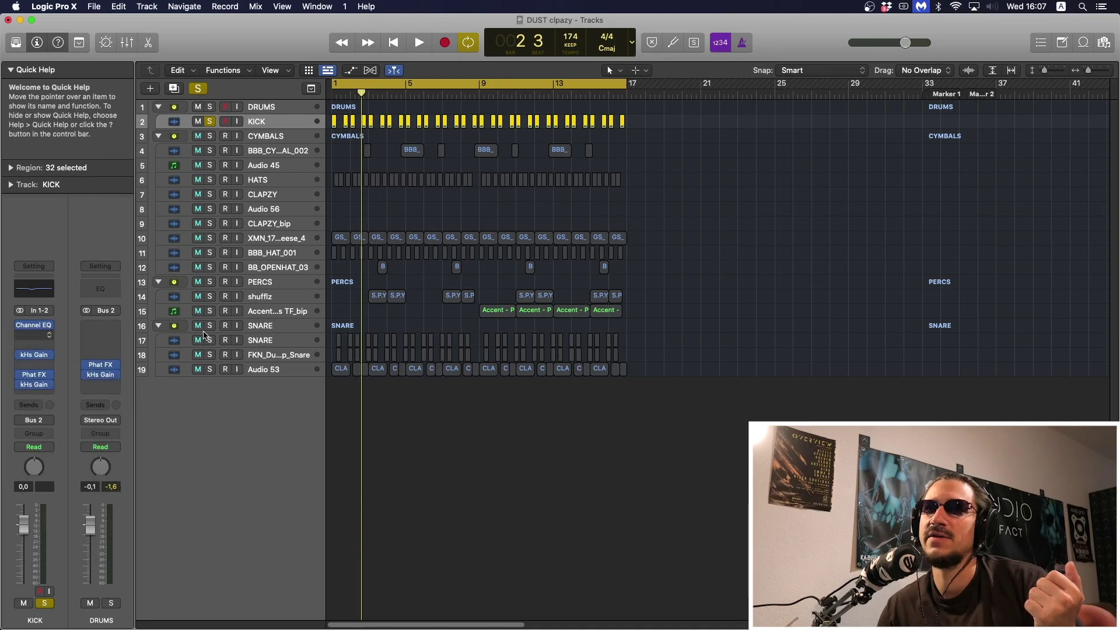
{"action": "key", "text": "space"}
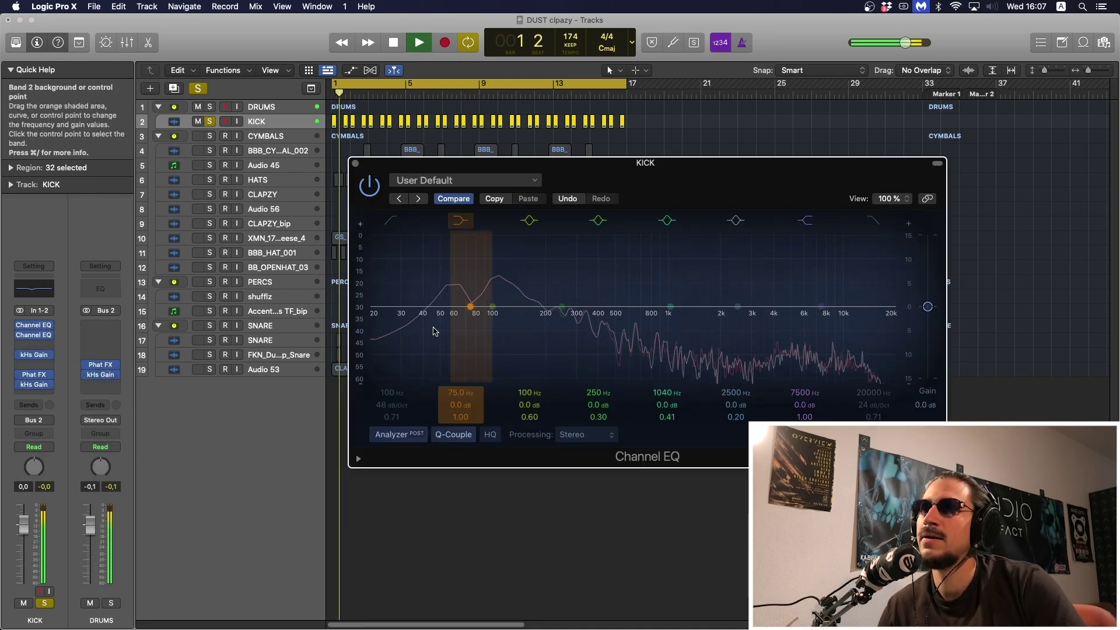
{"action": "key", "text": "space"}
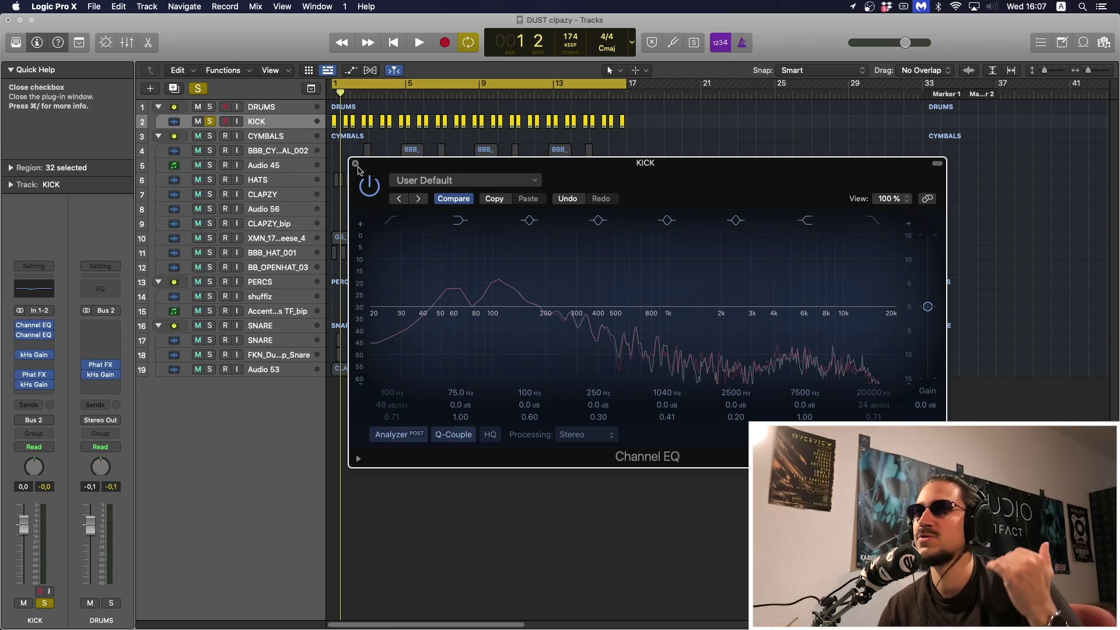
{"action": "left_click", "coordinate": [355, 164]}
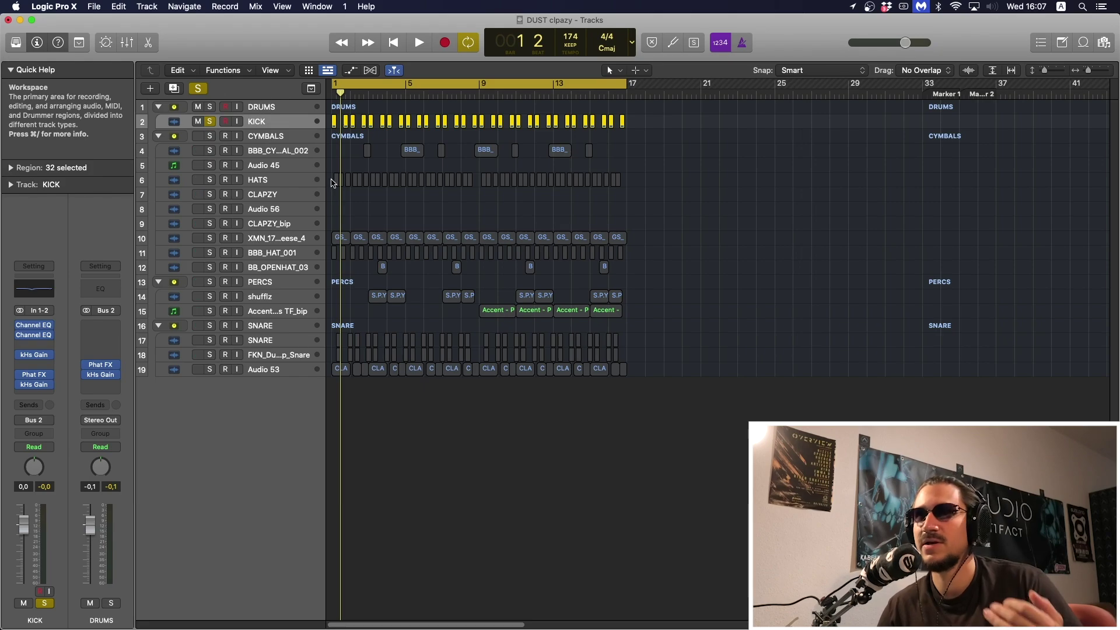
- Solo and select the DRUMS stack in place of the KICK track, and play it briefly
{"action": "left_click", "coordinate": [210, 107]}
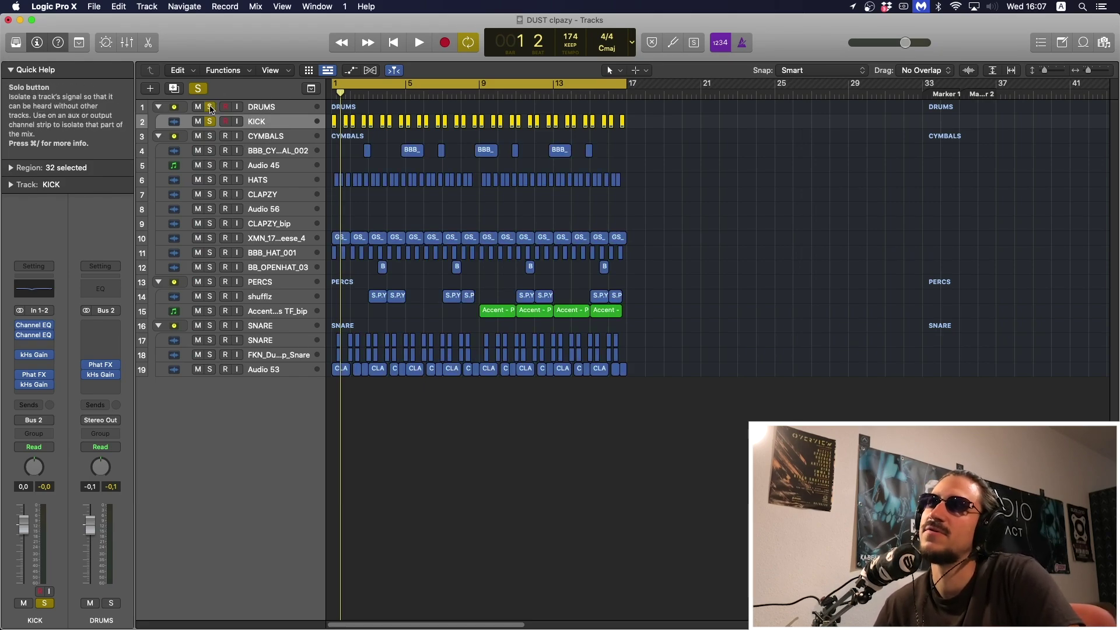
{"action": "left_click", "coordinate": [210, 122]}
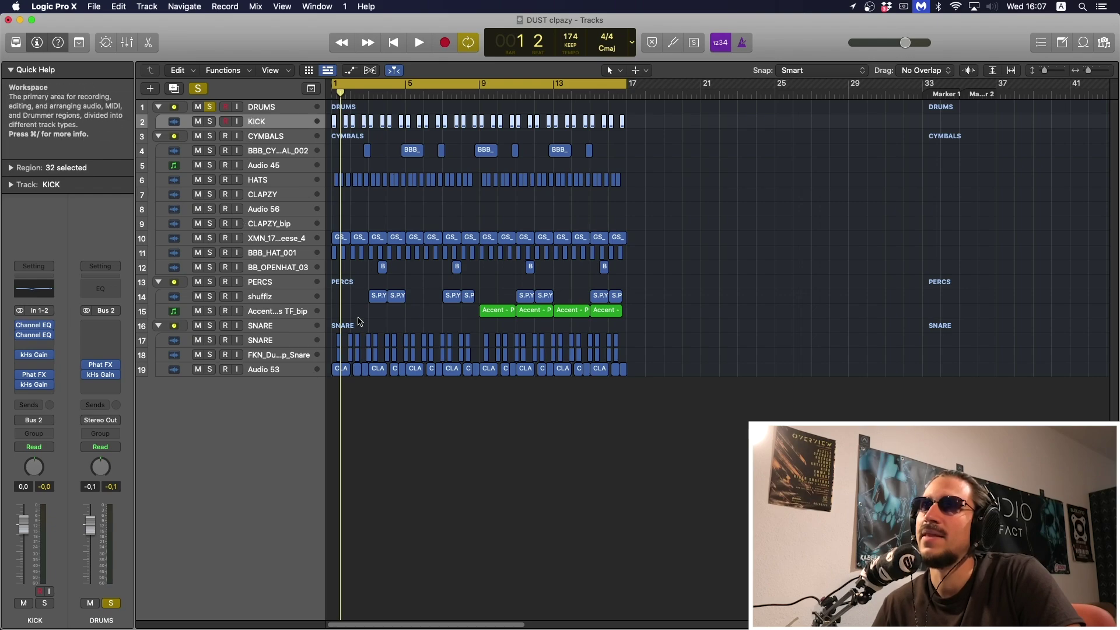
{"action": "left_click", "coordinate": [274, 108]}
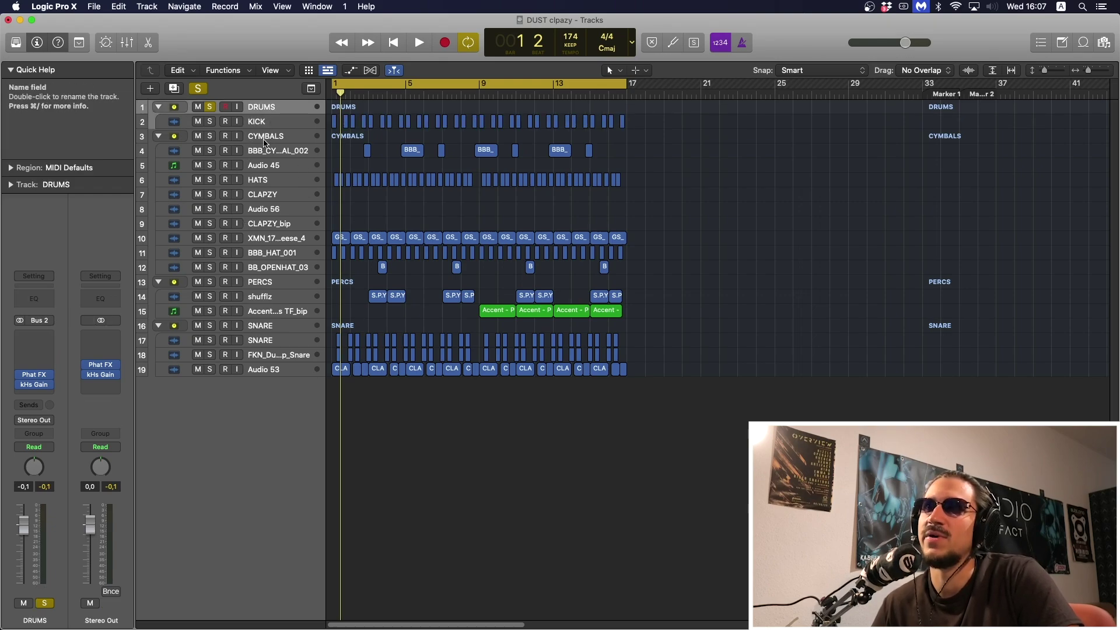
{"action": "key", "text": "space"}
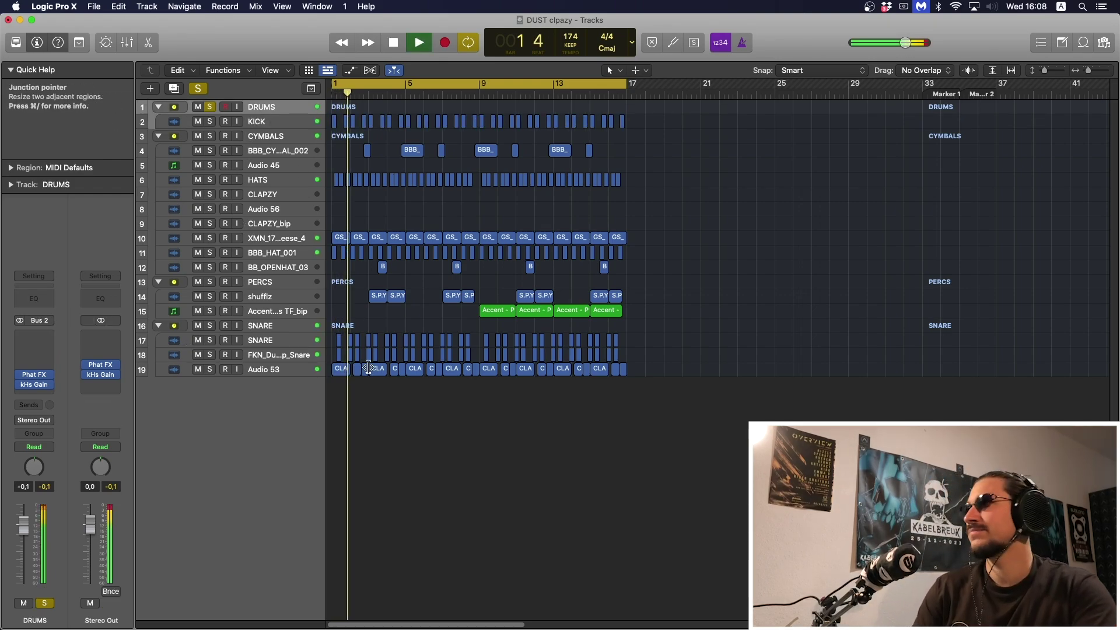
{"action": "key", "text": "space"}
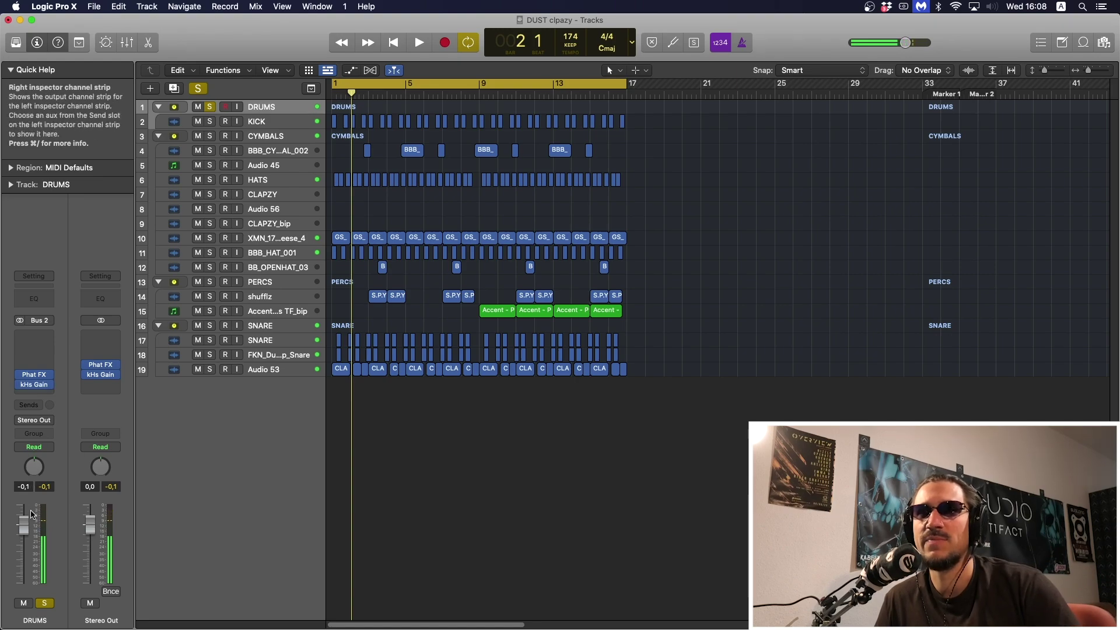
- Compare the DRUMS stack's peak level from the start with Phat FX and kHs Gain bypassed and active
{"action": "mouse_move", "coordinate": [21, 378]}
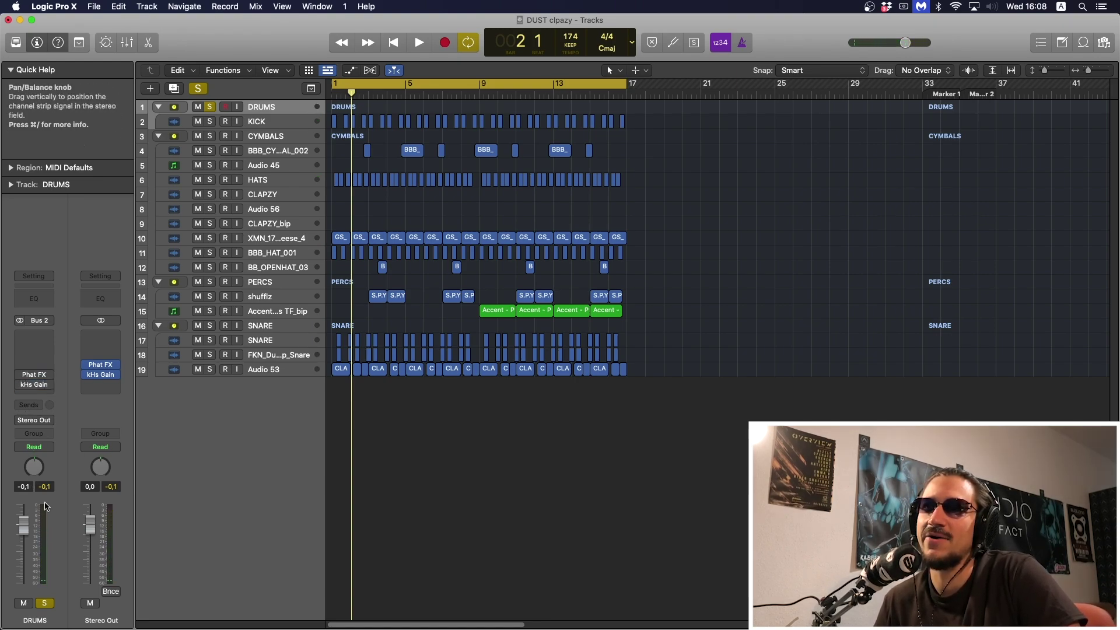
{"action": "key", "text": "Return"}
{"action": "key", "text": "space"}
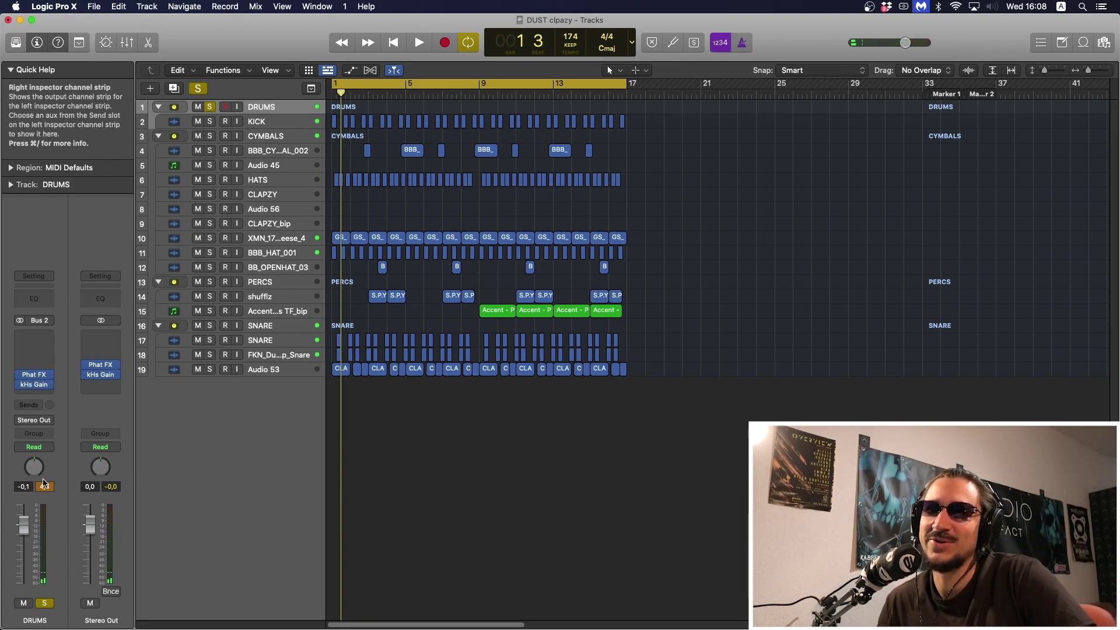
{"action": "key", "text": "space"}
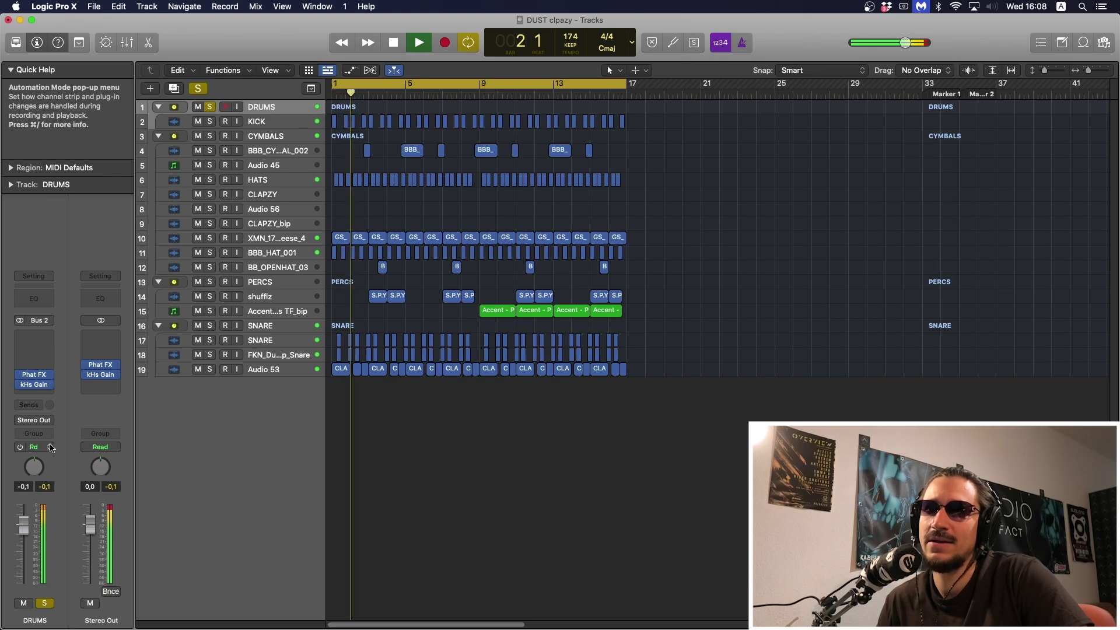
{"action": "key", "text": "space"}
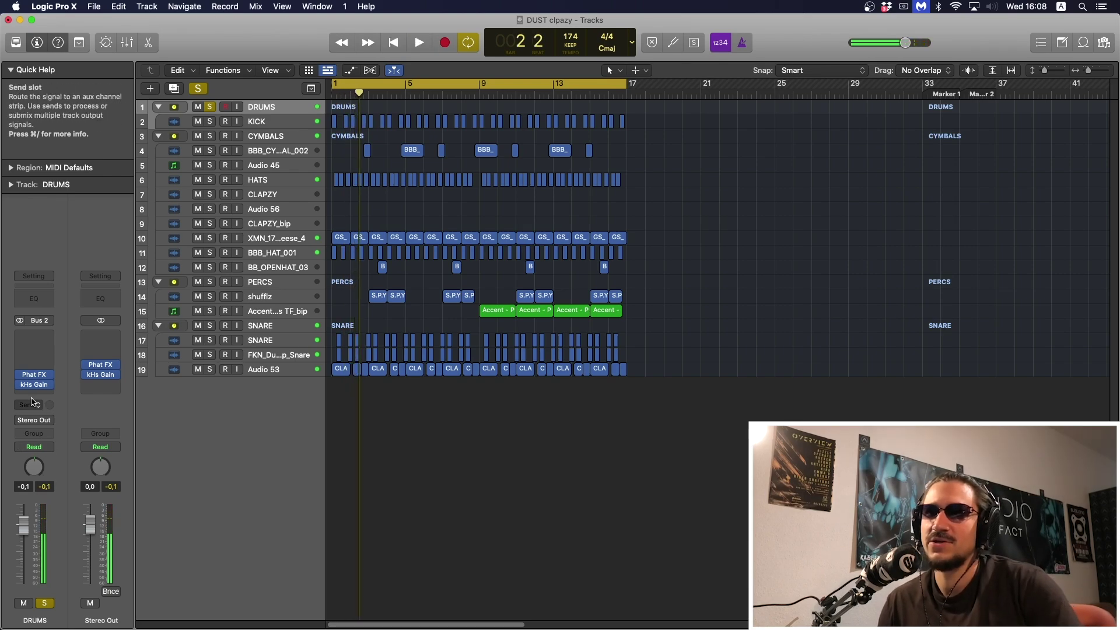
- Try a stereo Compressor on the DRUMS stack, lowering its threshold during playback
{"action": "left_click", "coordinate": [43, 337]}
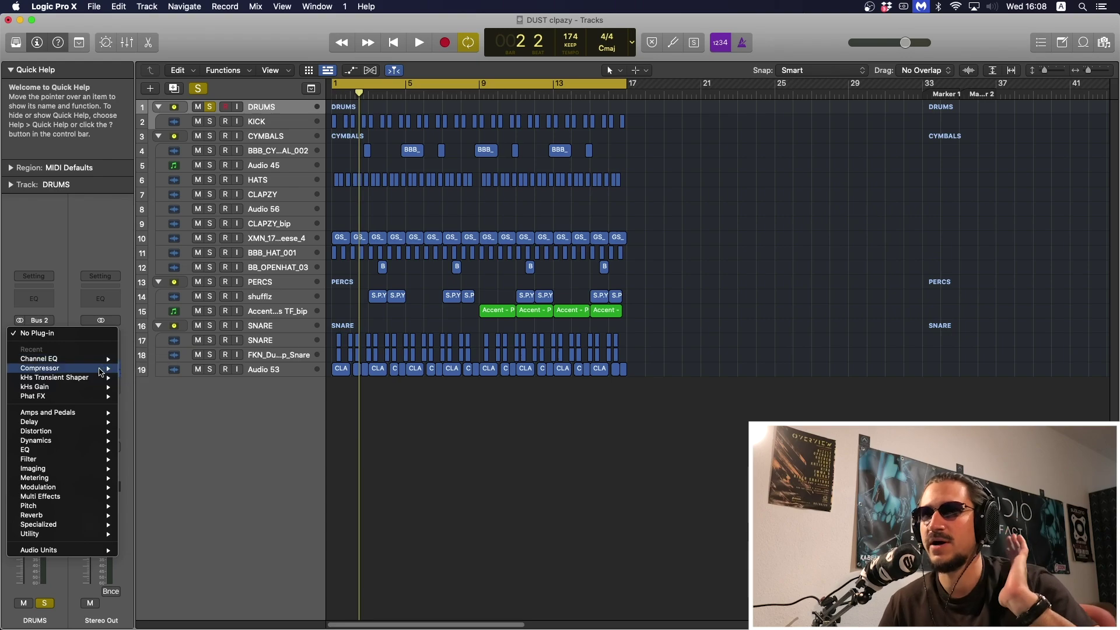
{"action": "mouse_move", "coordinate": [101, 370]}
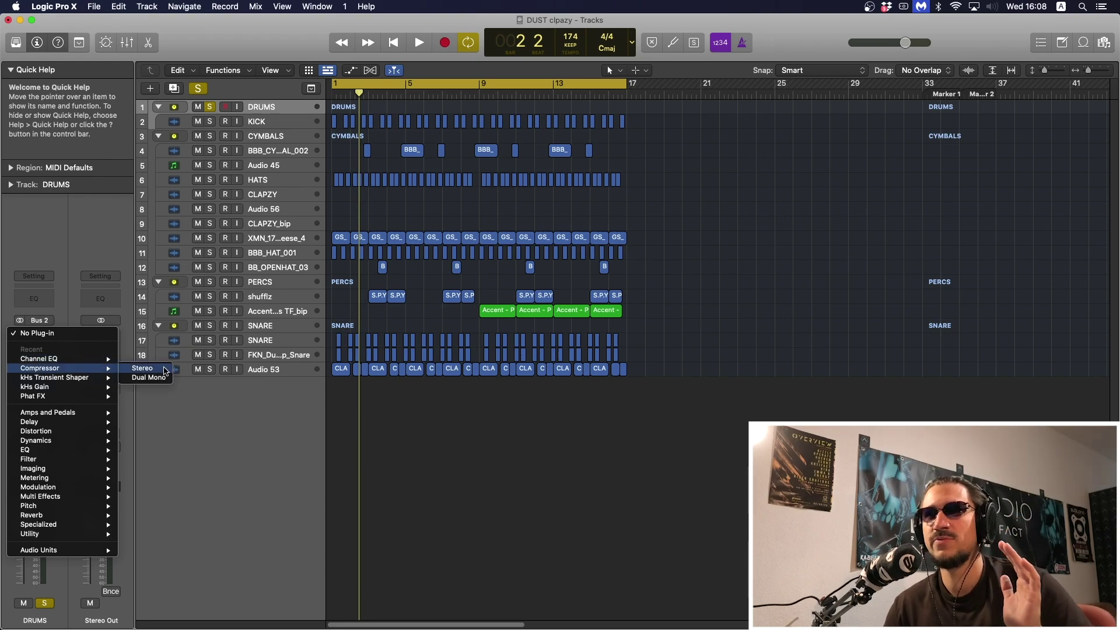
{"action": "left_click", "coordinate": [165, 371]}
{"action": "key", "text": "space"}
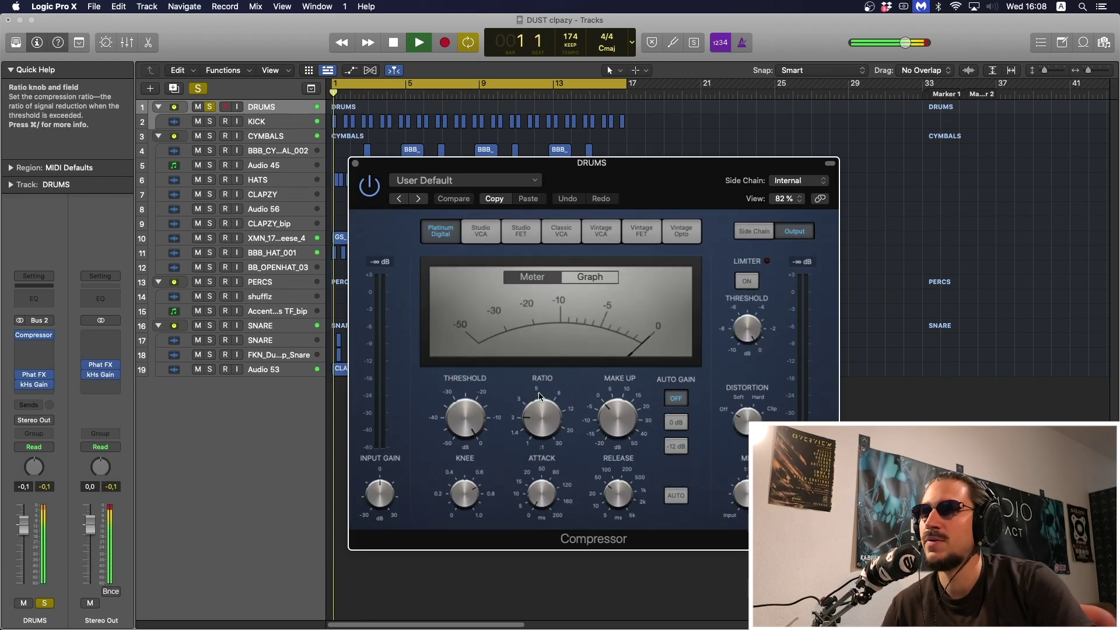
{"action": "left_click_drag", "start_coordinate": [480, 426], "coordinate": [480, 421]}
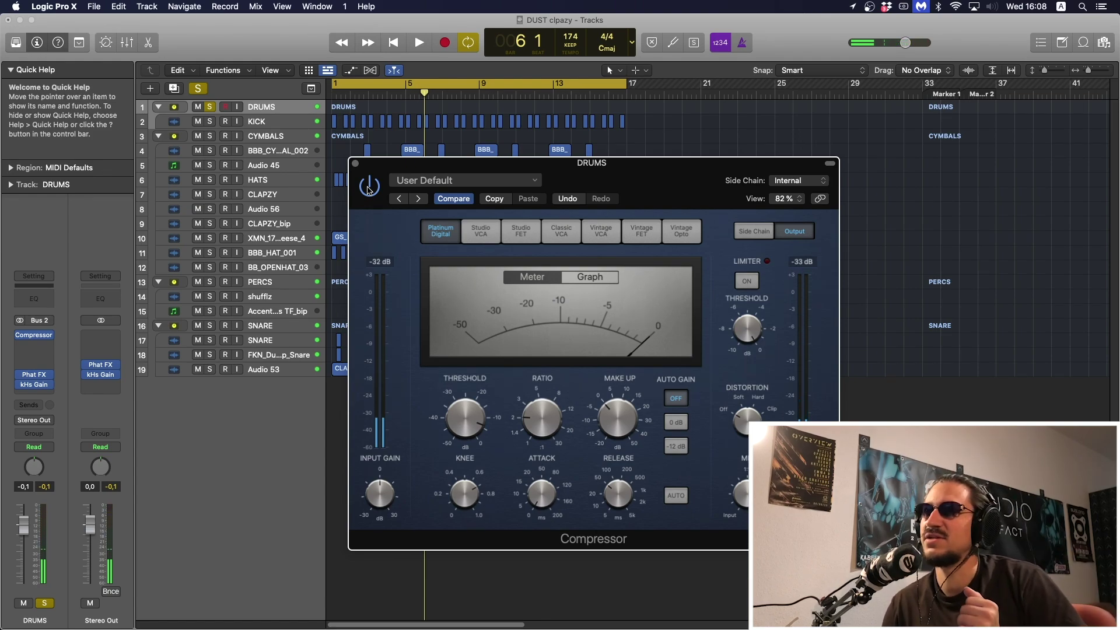
- Compare the DRUMS stack from the start of the project with its Compressor bypassed and active
{"action": "key", "text": "Return"}
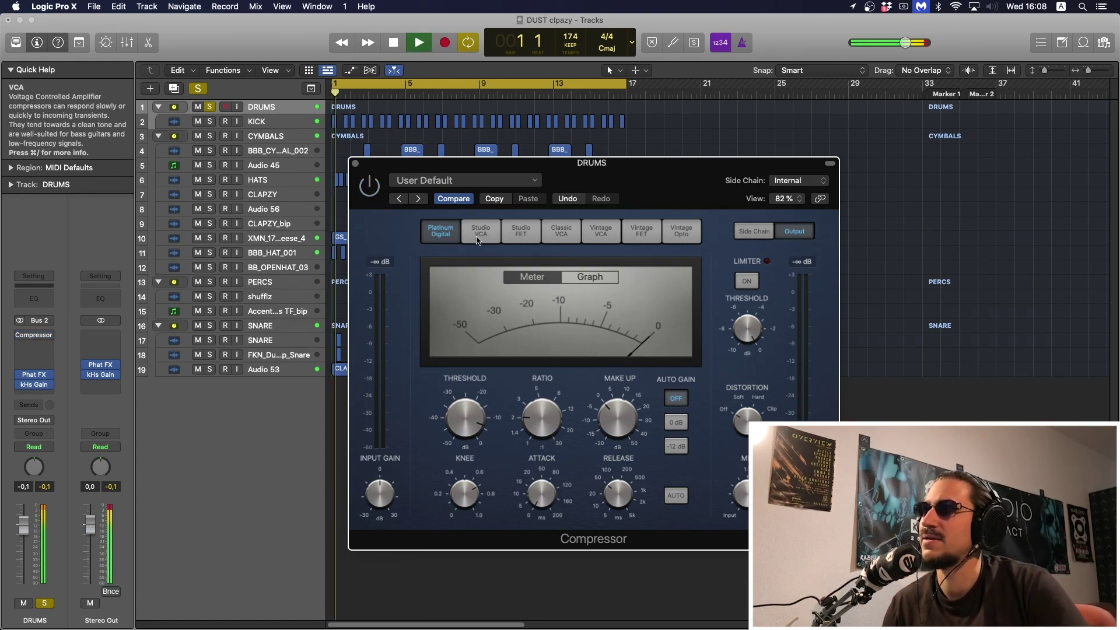
{"action": "key", "text": "space"}
{"action": "left_click_drag", "start_coordinate": [604, 179], "coordinate": [525, 163]}
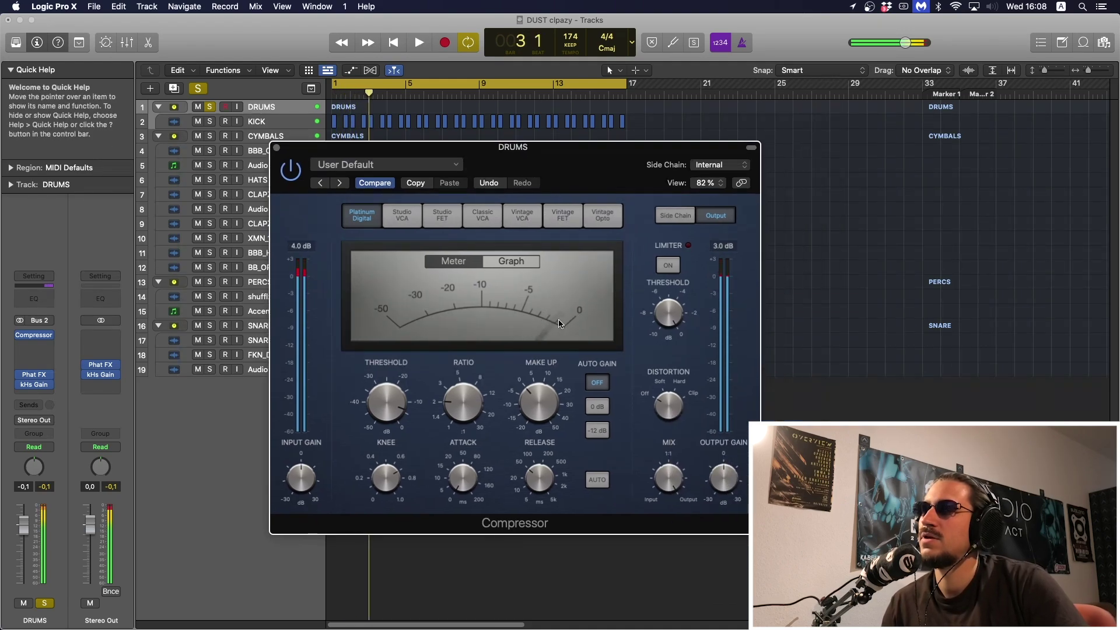
{"action": "key", "text": "space"}
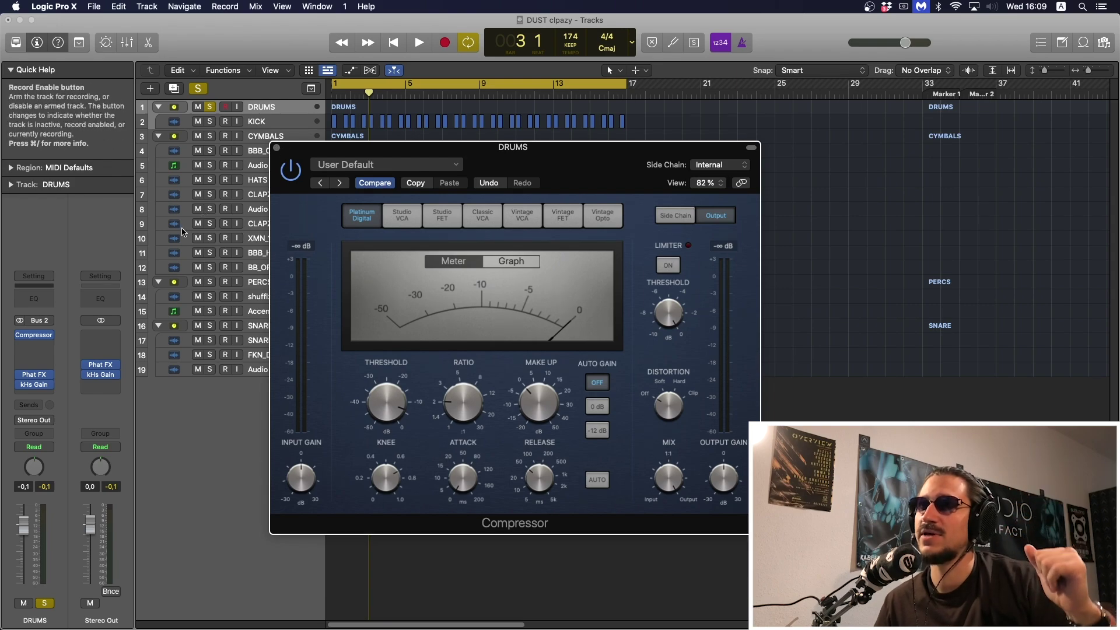
- Remove the Compressor from the DRUMS stack and briefly play the stack without it
{"action": "left_click", "coordinate": [50, 335]}
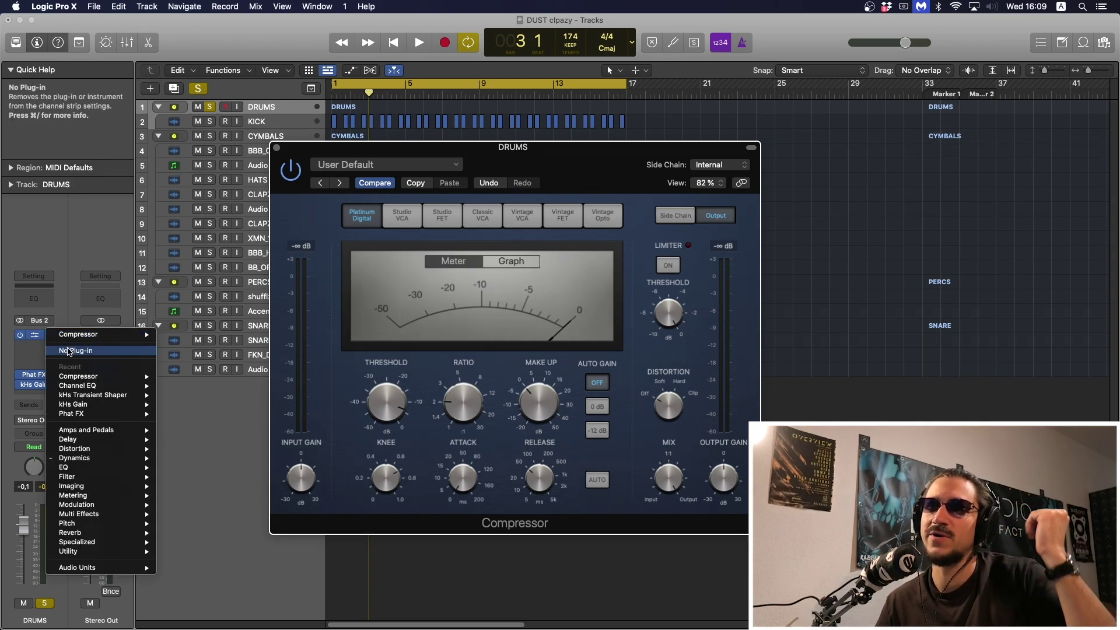
{"action": "left_click", "coordinate": [68, 351]}
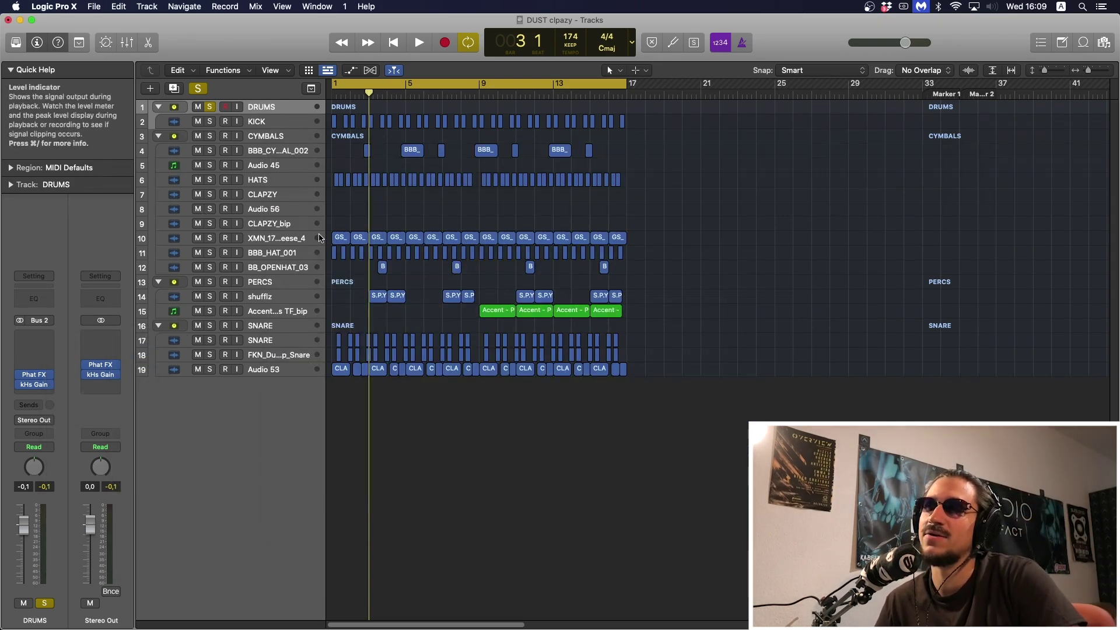
{"action": "key", "text": "space"}
{"action": "key", "text": "space"}
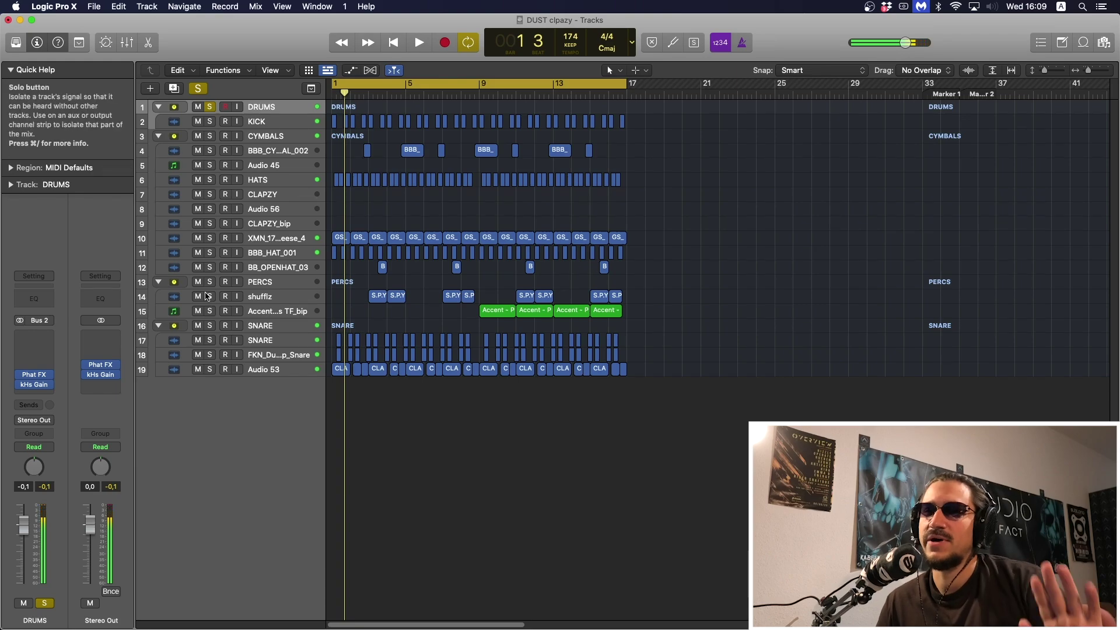
- Insert a stereo Channel EQ on the DRUMS stack and apply a 12 dB/Oct low cut at 169 Hz during playback
{"action": "left_click", "coordinate": [52, 335]}
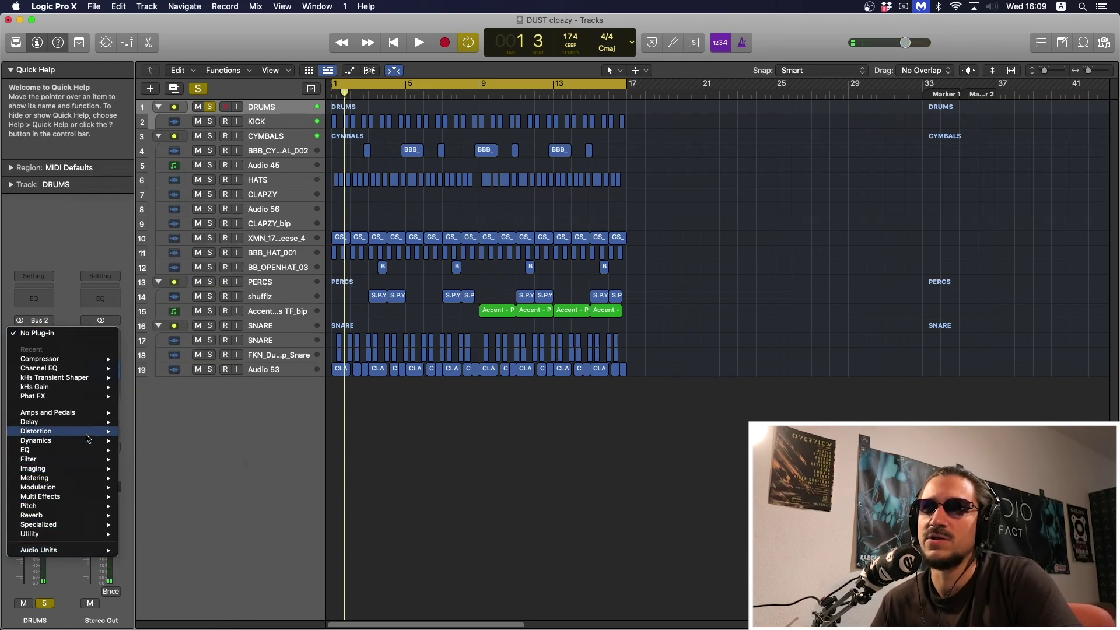
{"action": "mouse_move", "coordinate": [90, 421]}
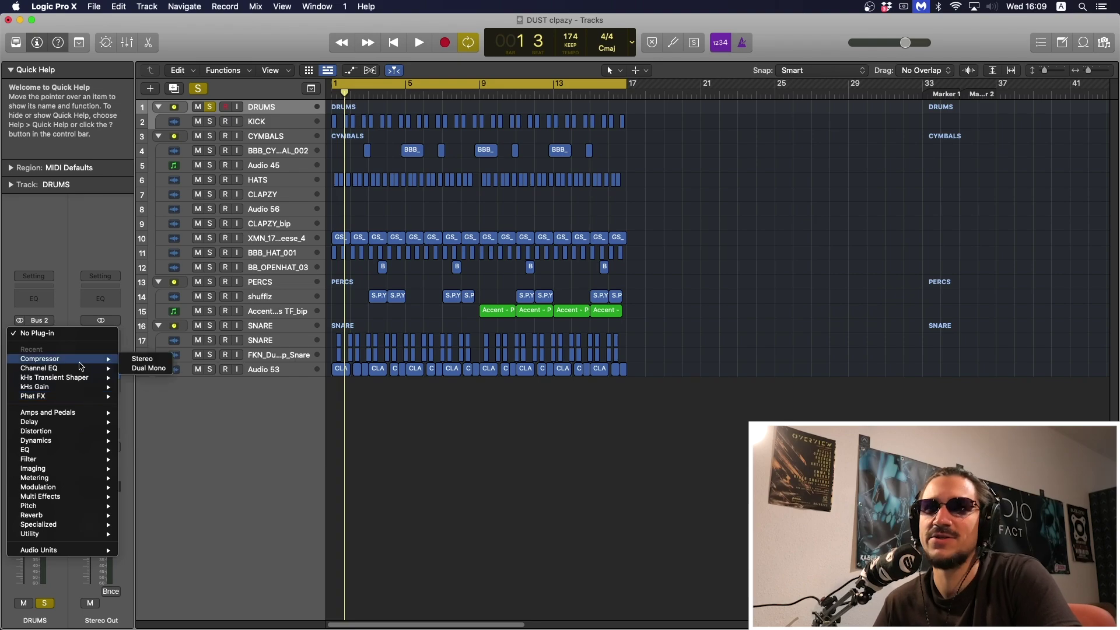
{"action": "mouse_move", "coordinate": [83, 370]}
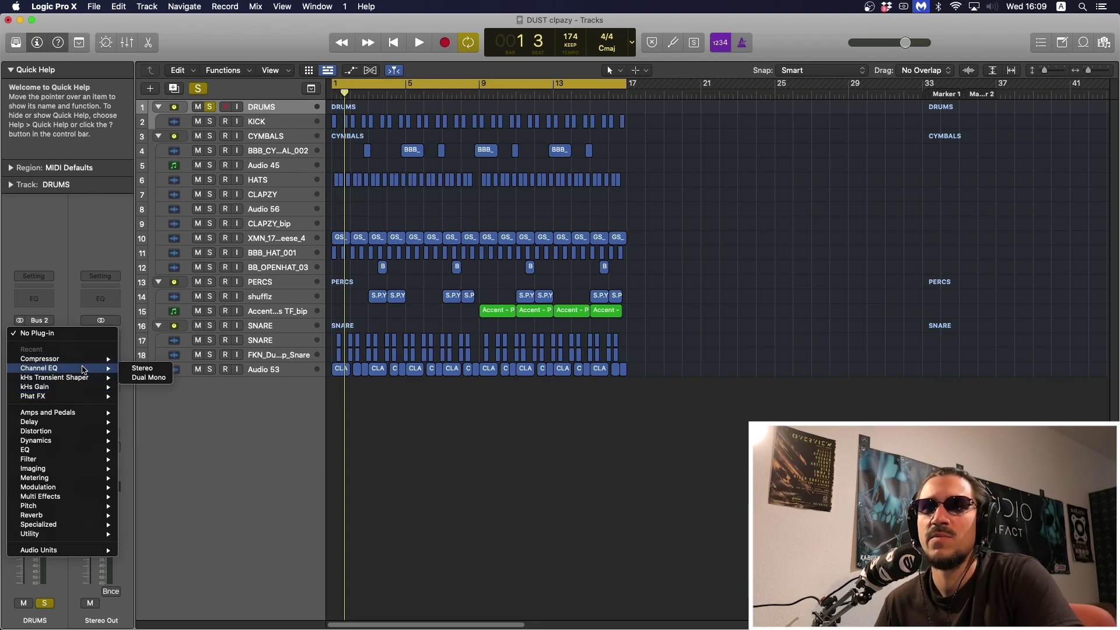
{"action": "left_click", "coordinate": [153, 371]}
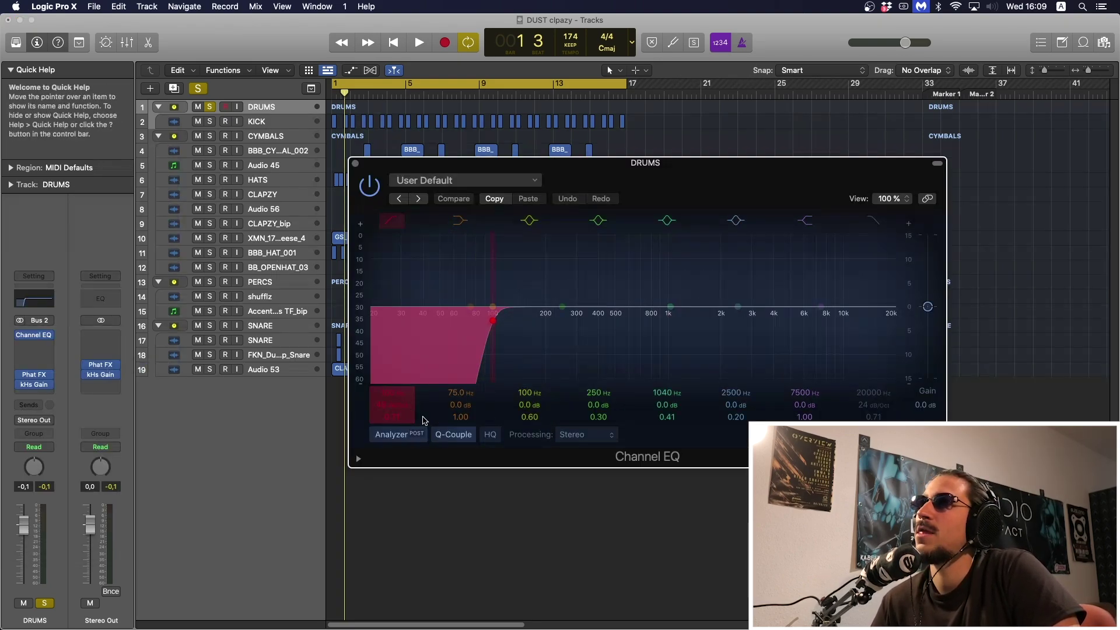
{"action": "left_click_drag", "start_coordinate": [397, 416], "coordinate": [399, 446]}
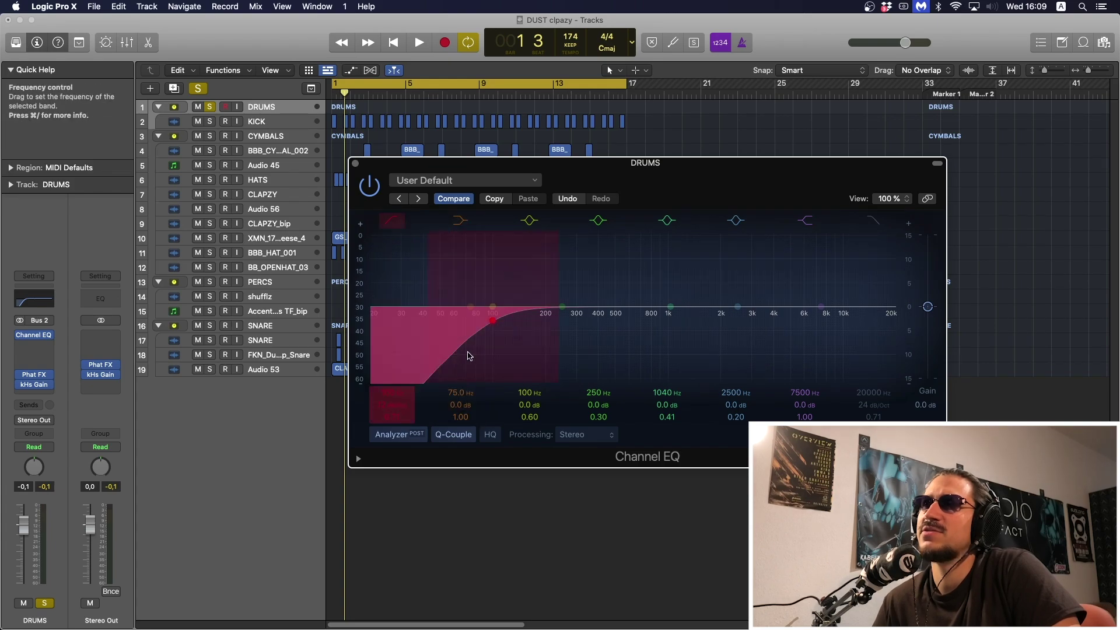
{"action": "key", "text": "space"}
{"action": "left_click_drag", "start_coordinate": [467, 356], "coordinate": [507, 358]}
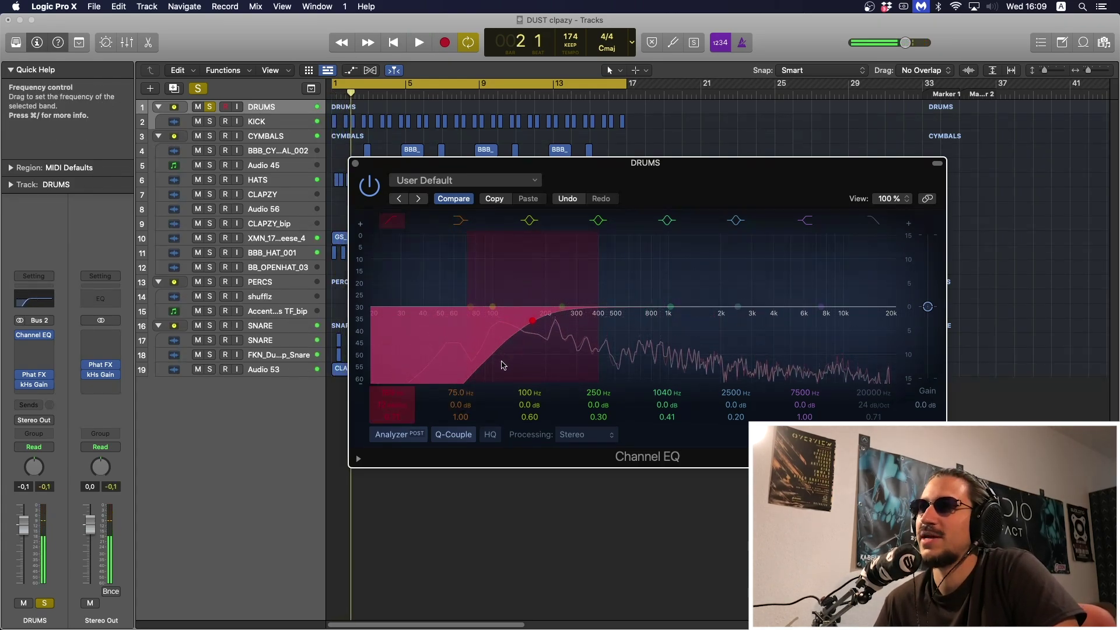
- Set the DRUMS Channel EQ processing to Side Only, fine-tune the low cut to about 170 Hz, and play the stack
{"action": "left_click_drag", "start_coordinate": [583, 163], "coordinate": [458, 149]}
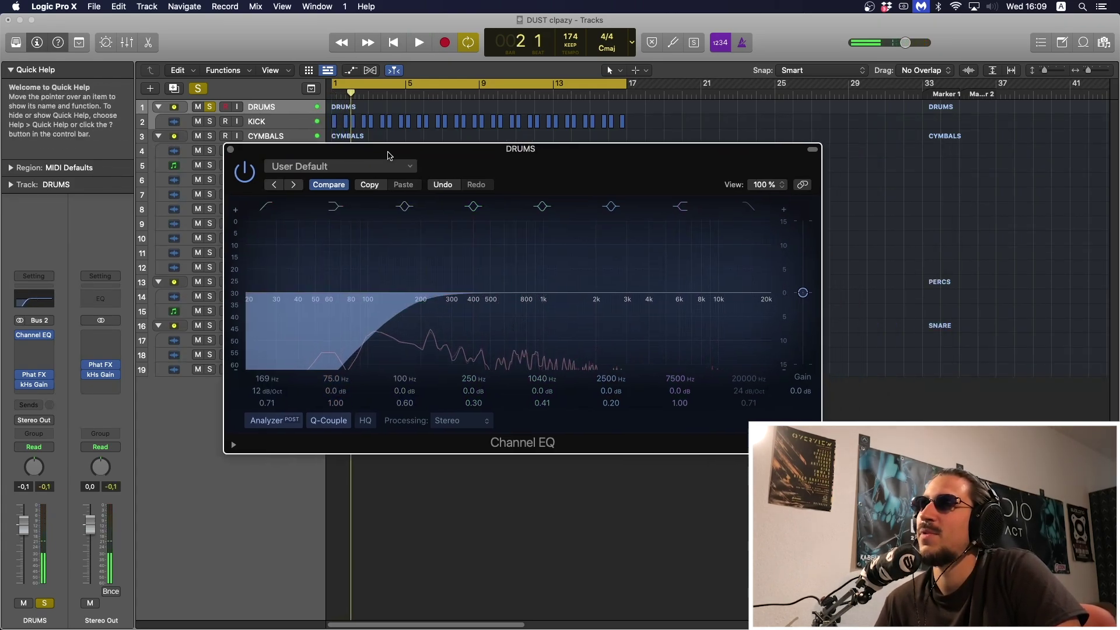
{"action": "left_click", "coordinate": [477, 428]}
{"action": "left_click", "coordinate": [475, 470]}
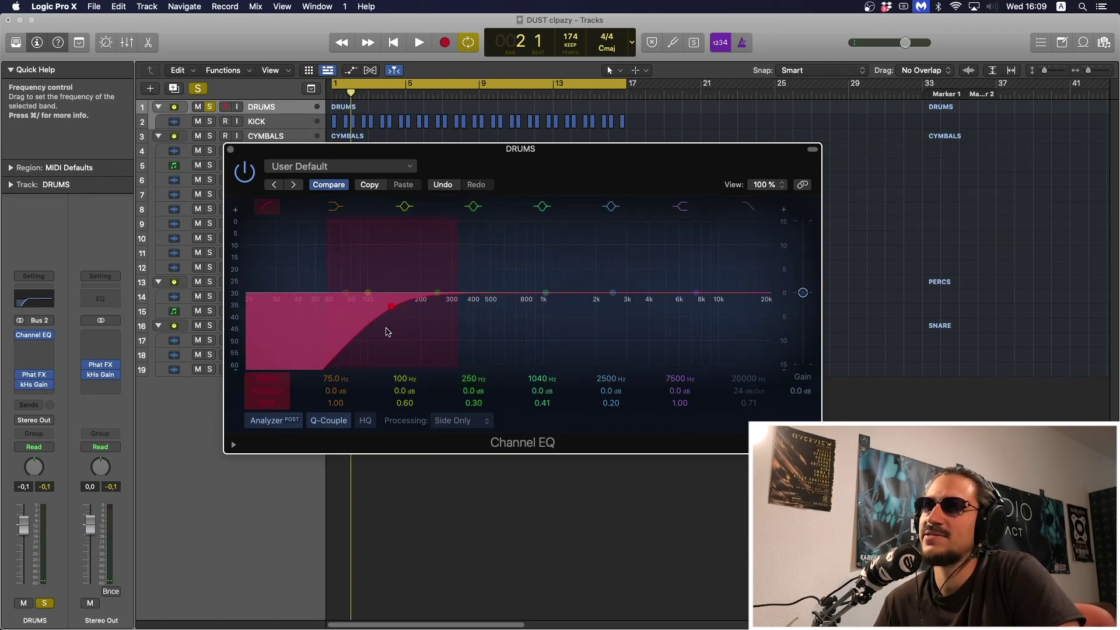
{"action": "mouse_move", "coordinate": [415, 340]}
{"action": "left_mouse_down"}
{"action": "mouse_move", "coordinate": [288, 335]}
{"action": "mouse_move", "coordinate": [432, 348]}
{"action": "left_mouse_up"}
{"action": "key", "text": "space"}
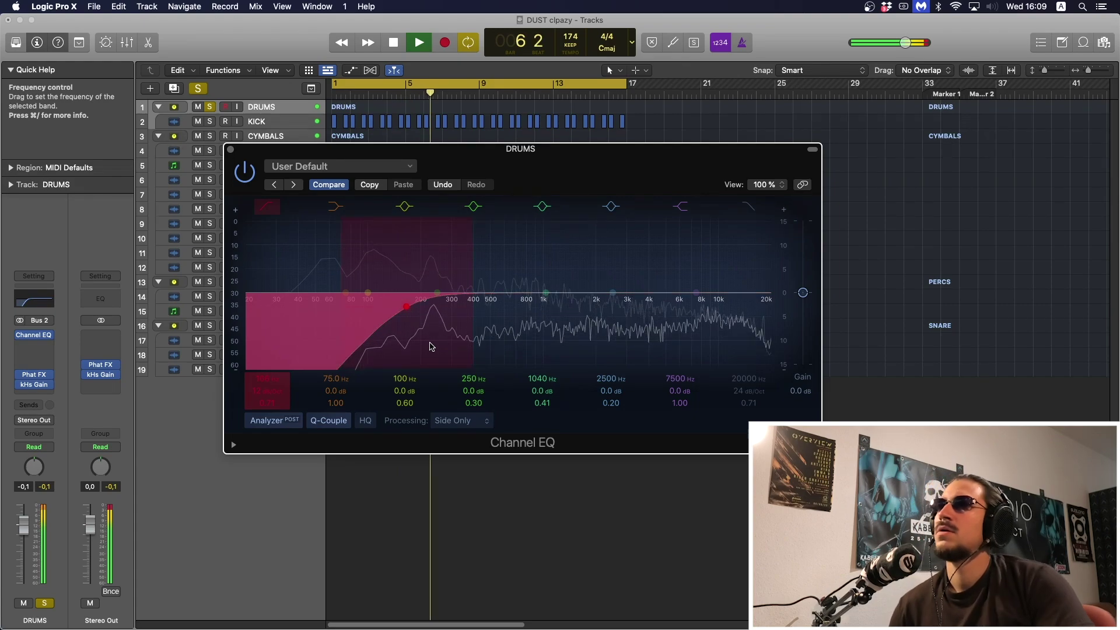
- Try low-end boosts of 4.1 dB at 68 Hz and 4.8 dB at 62.5 Hz on the DRUMS Channel EQ, then switch both bands off
{"action": "key", "text": "space"}
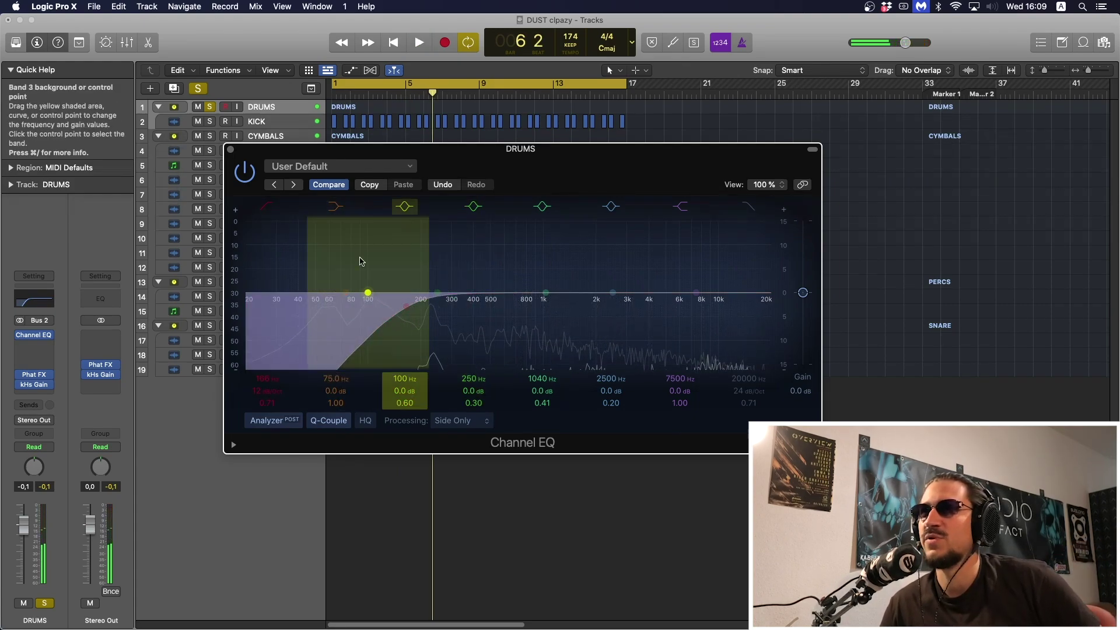
{"action": "left_click_drag", "start_coordinate": [379, 254], "coordinate": [349, 233]}
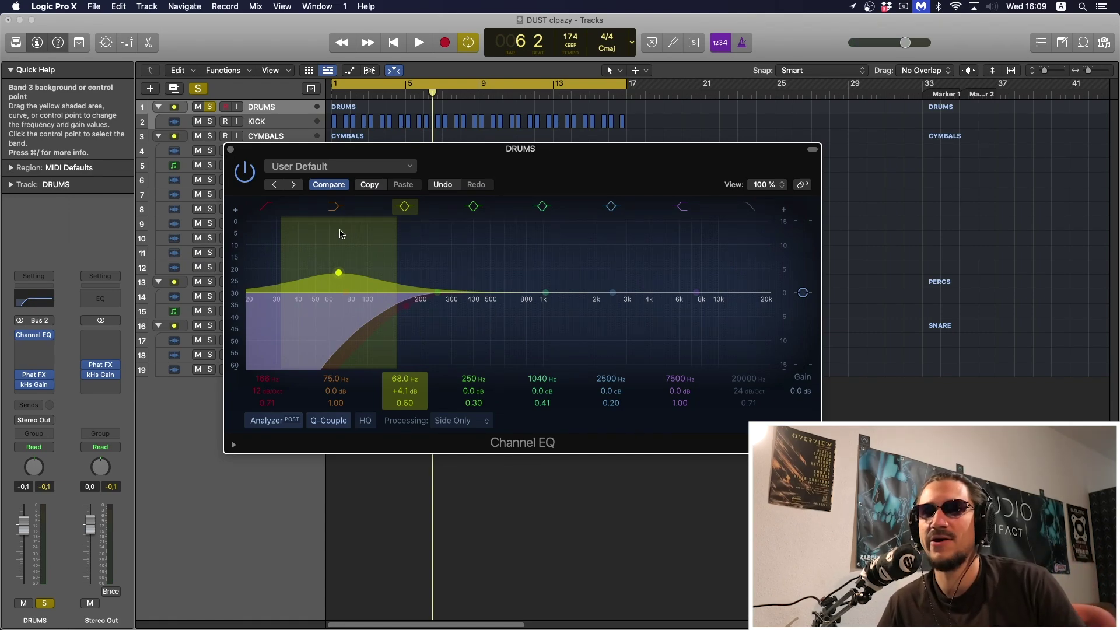
{"action": "left_click", "coordinate": [404, 206]}
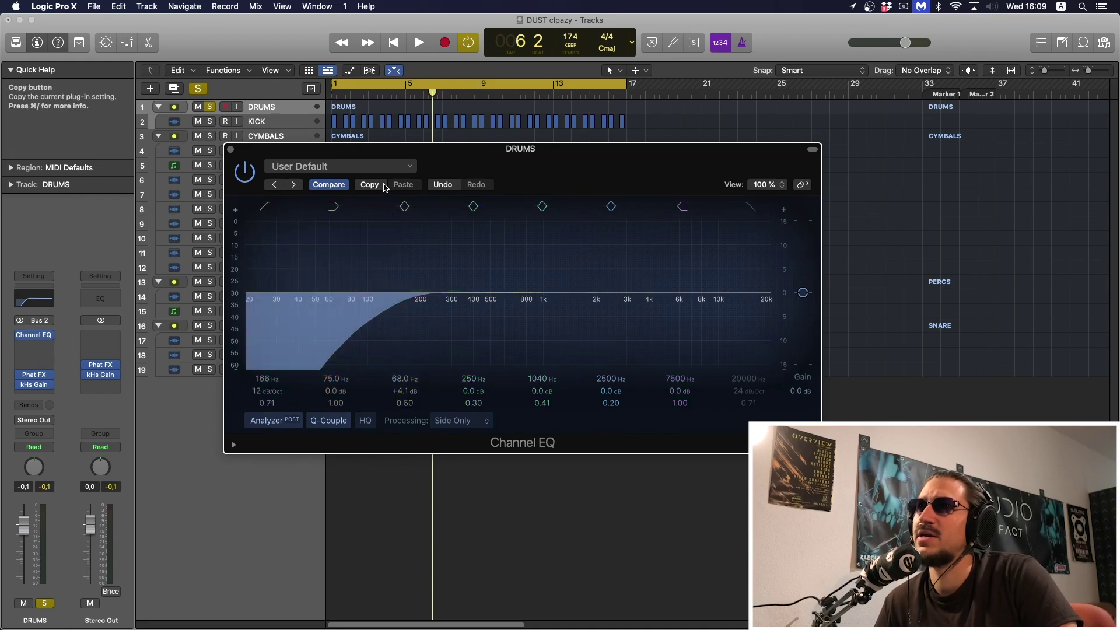
{"action": "left_click", "coordinate": [404, 206]}
{"action": "left_click", "coordinate": [404, 206]}
{"action": "left_click_drag", "start_coordinate": [357, 242], "coordinate": [341, 217]}
{"action": "left_click", "coordinate": [331, 213]}
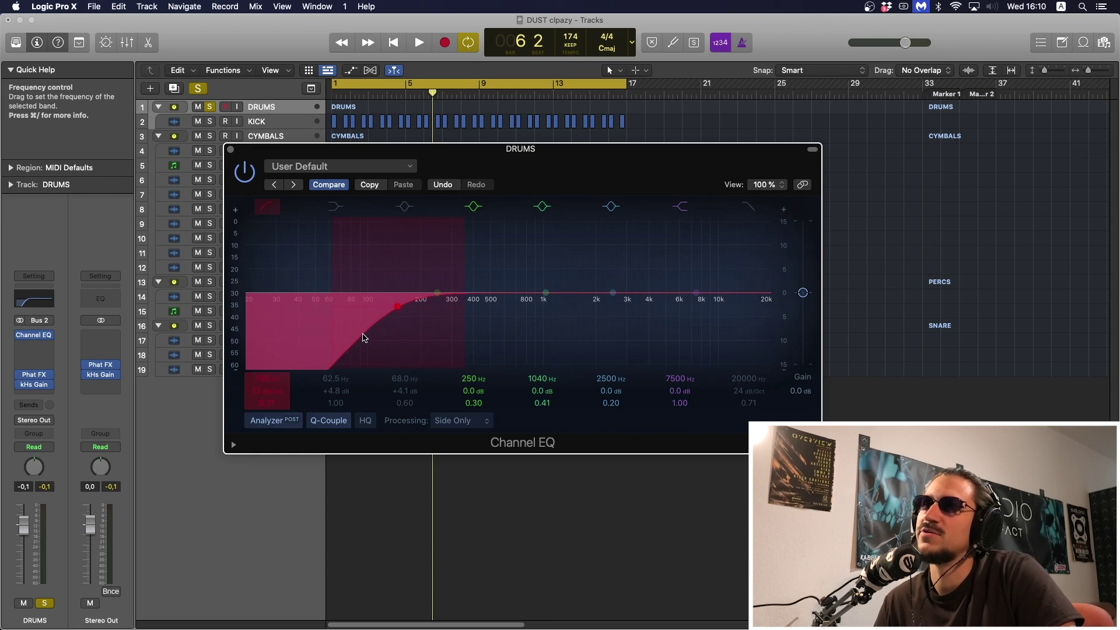
- Fine-tune the low cut frequency on the DRUMS Channel EQ, briefly play the stack, and close the EQ
{"action": "mouse_move", "coordinate": [363, 337]}
{"action": "left_mouse_down"}
{"action": "mouse_move", "coordinate": [315, 336]}
{"action": "mouse_move", "coordinate": [370, 335]}
{"action": "left_mouse_up"}
{"action": "key", "text": "space"}
{"action": "key", "text": "space"}
{"action": "left_click", "coordinate": [231, 150]}
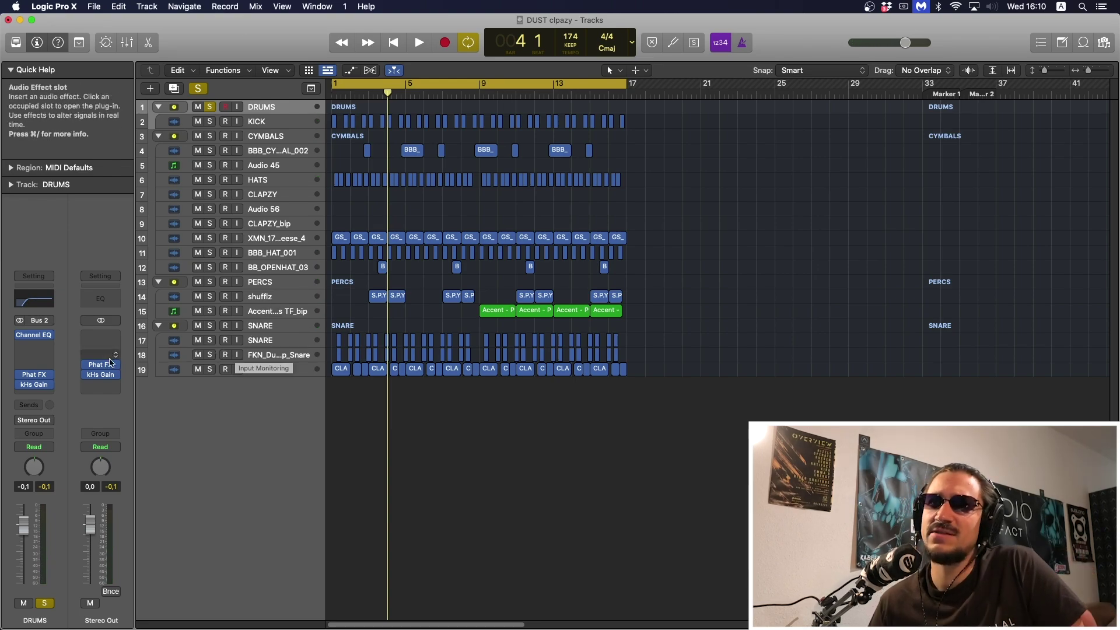
- Insert the Wings Fire audio unit after the Channel EQ on the DRUMS stack and move its window aside
{"action": "left_click", "coordinate": [50, 346]}
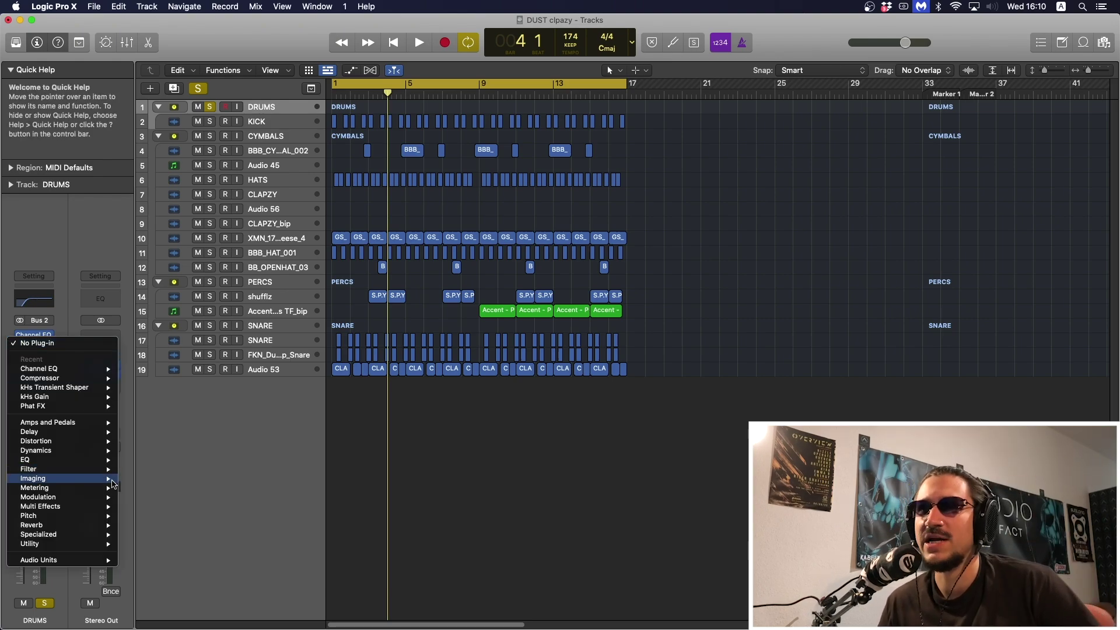
{"action": "mouse_move", "coordinate": [108, 561]}
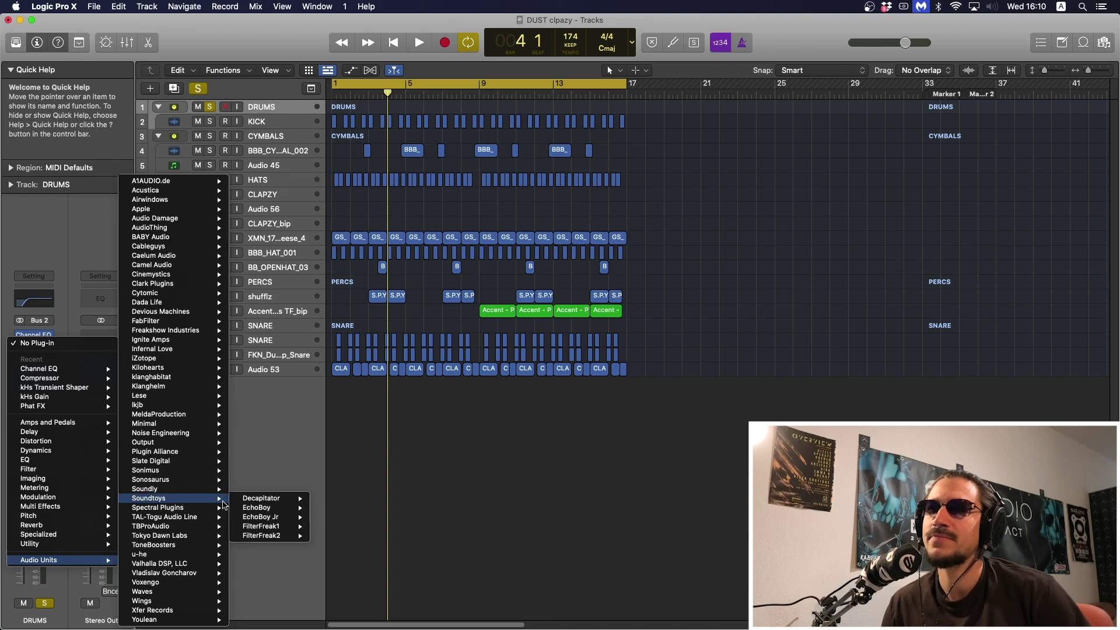
{"action": "mouse_move", "coordinate": [215, 602]}
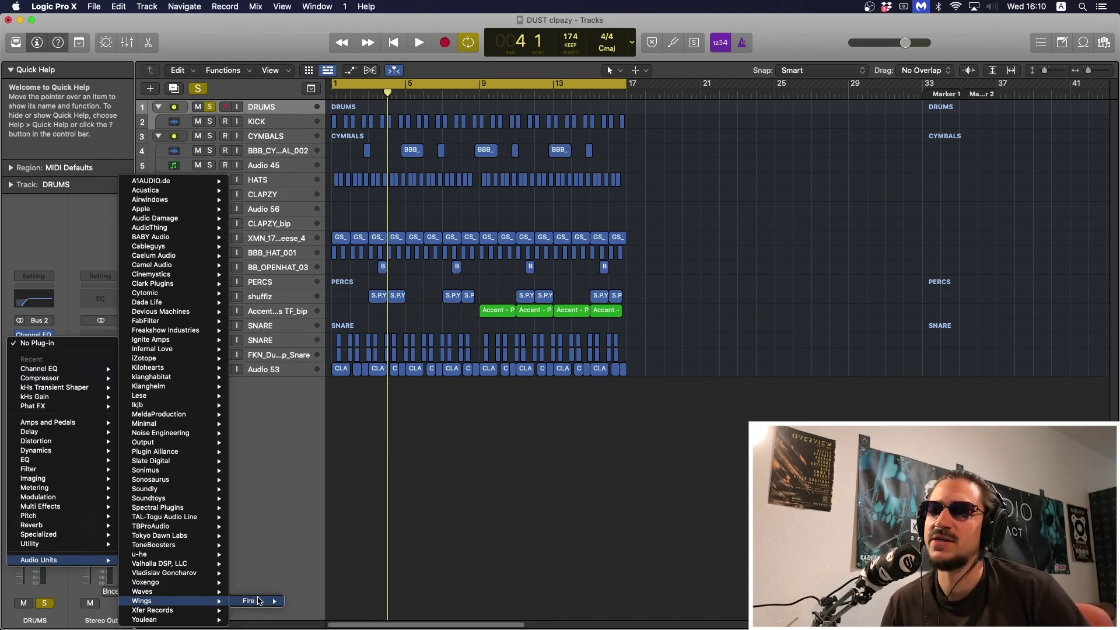
{"action": "left_click", "coordinate": [309, 601]}
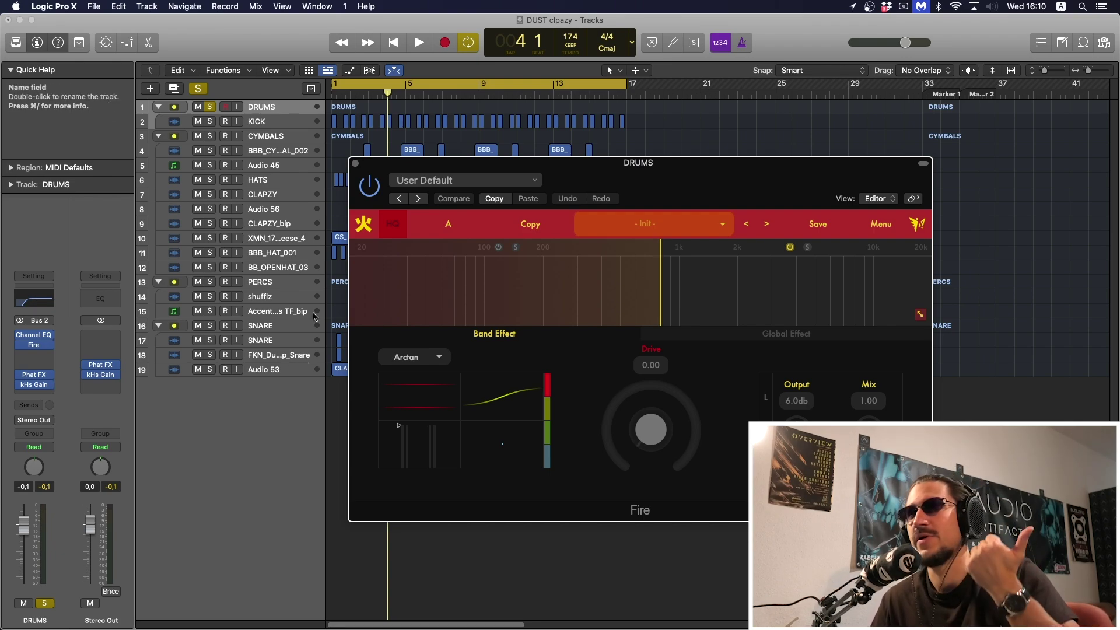
{"action": "left_click_drag", "start_coordinate": [462, 165], "coordinate": [240, 133]}
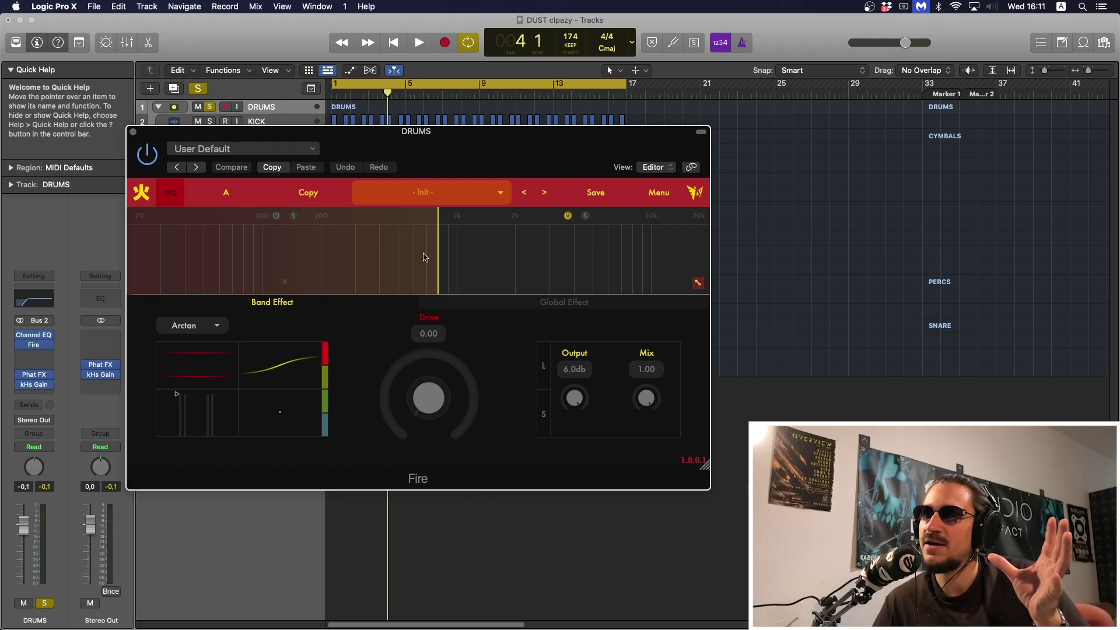
- Set Fire's crossover to about 789 Hz, select the upper band, and set its Drive to 22.95
{"action": "left_click_drag", "start_coordinate": [437, 252], "coordinate": [362, 242]}
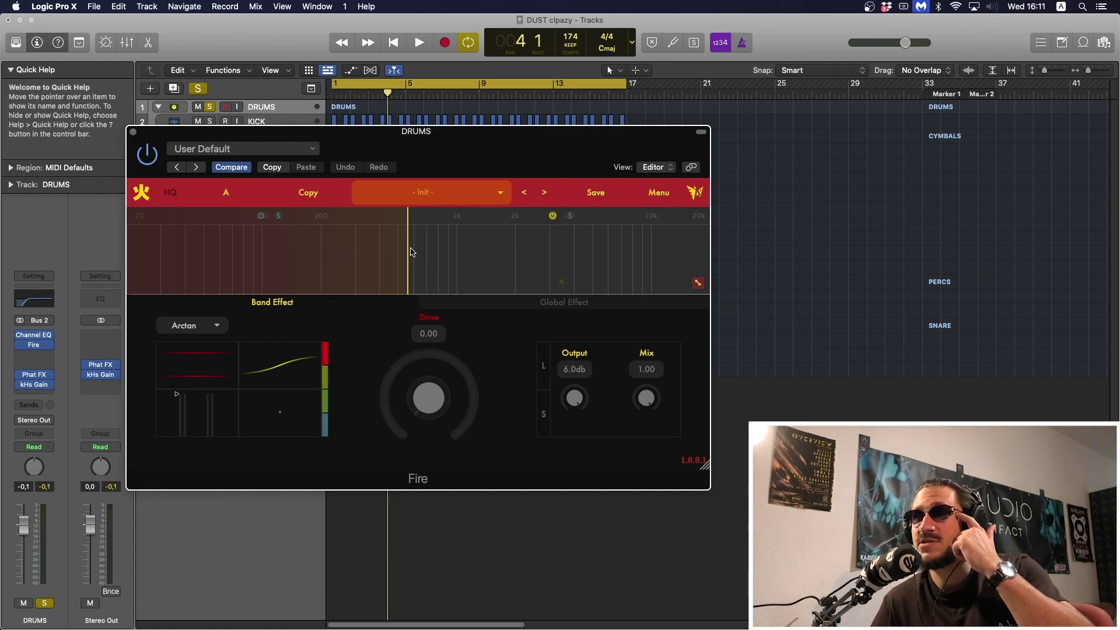
{"action": "left_click_drag", "start_coordinate": [410, 254], "coordinate": [442, 254]}
{"action": "left_click", "coordinate": [493, 257]}
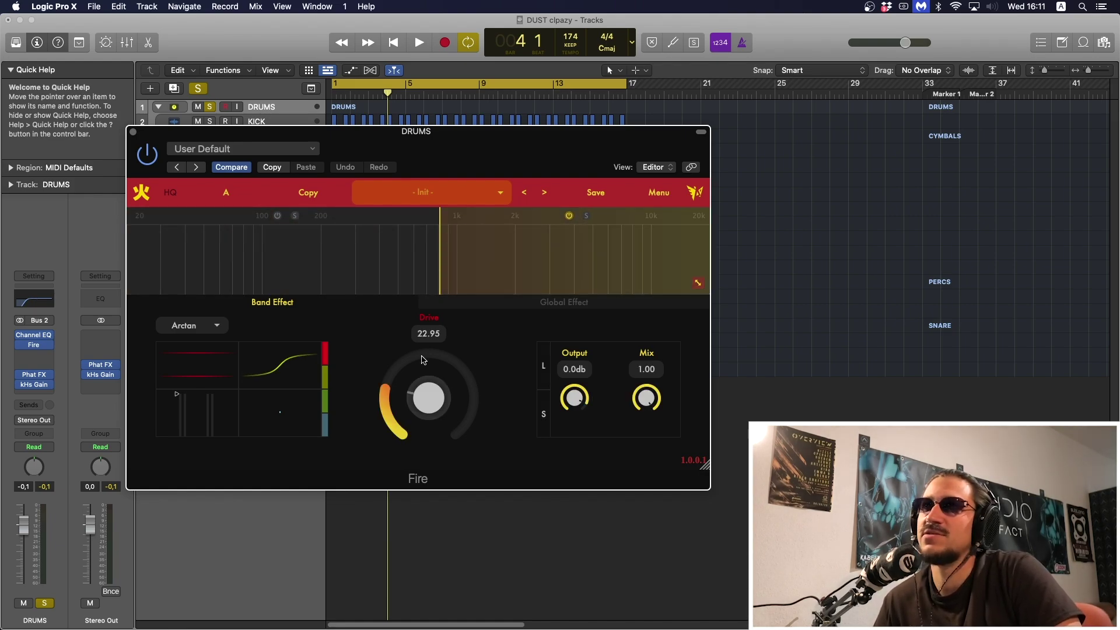
{"action": "key", "text": "space"}
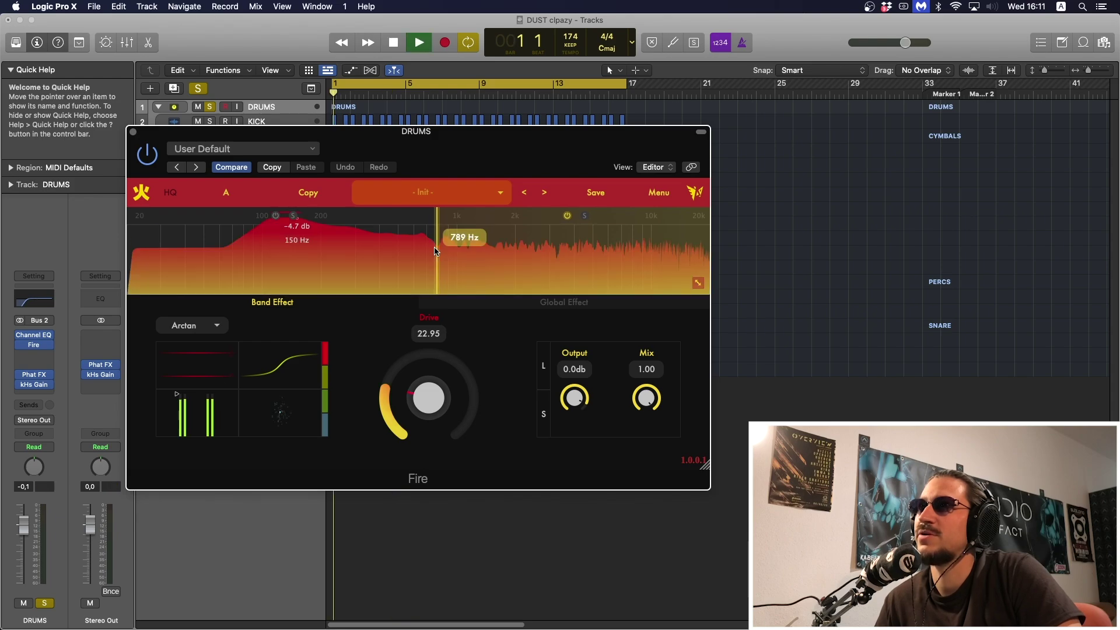
- During playback, raise the upper band's Drive to 30.20, readjust the crossover slightly, and set its Mix to 0.40
{"action": "mouse_move", "coordinate": [427, 399]}
{"action": "left_mouse_down"}
{"action": "mouse_move", "coordinate": [425, 383]}
{"action": "mouse_move", "coordinate": [421, 401]}
{"action": "left_mouse_up"}
{"action": "key", "text": "space"}
{"action": "key", "text": "space"}
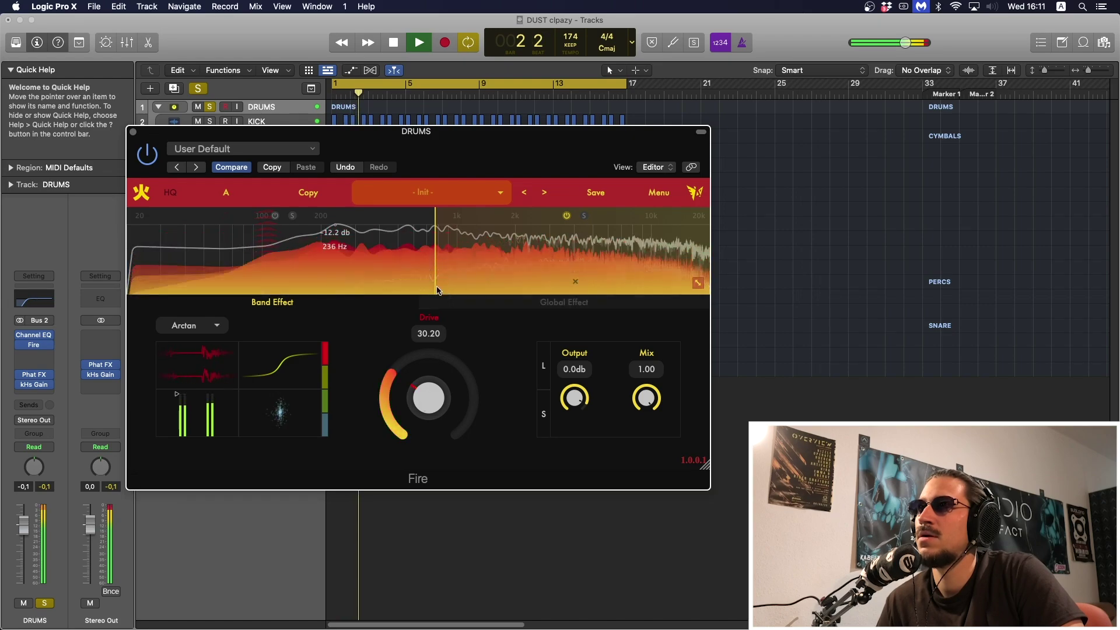
{"action": "left_click_drag", "start_coordinate": [435, 290], "coordinate": [438, 288]}
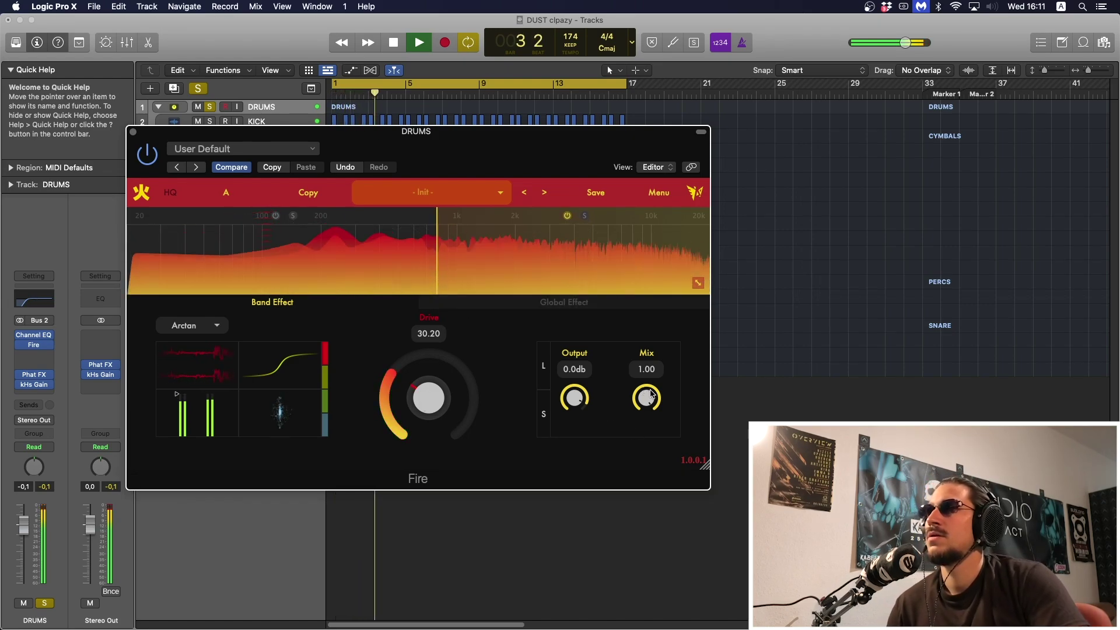
{"action": "left_click_drag", "start_coordinate": [648, 399], "coordinate": [649, 477]}
{"action": "key", "text": "space"}
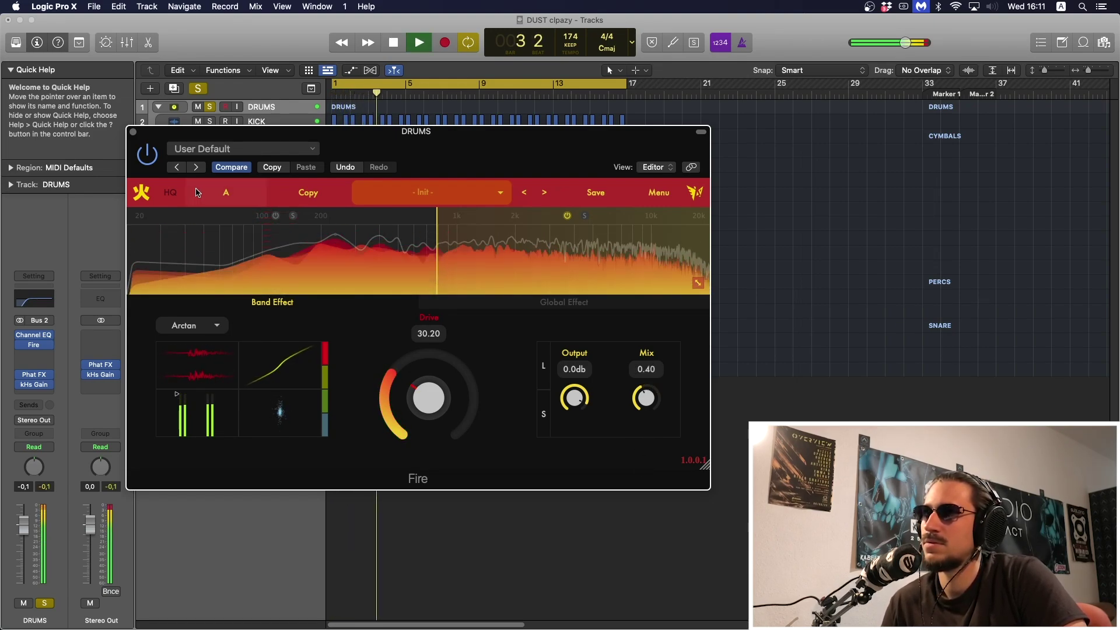
- Compare the DRUMS stack with Fire bypassed and active during playback, and close the plug-in window
{"action": "left_click", "coordinate": [147, 155]}
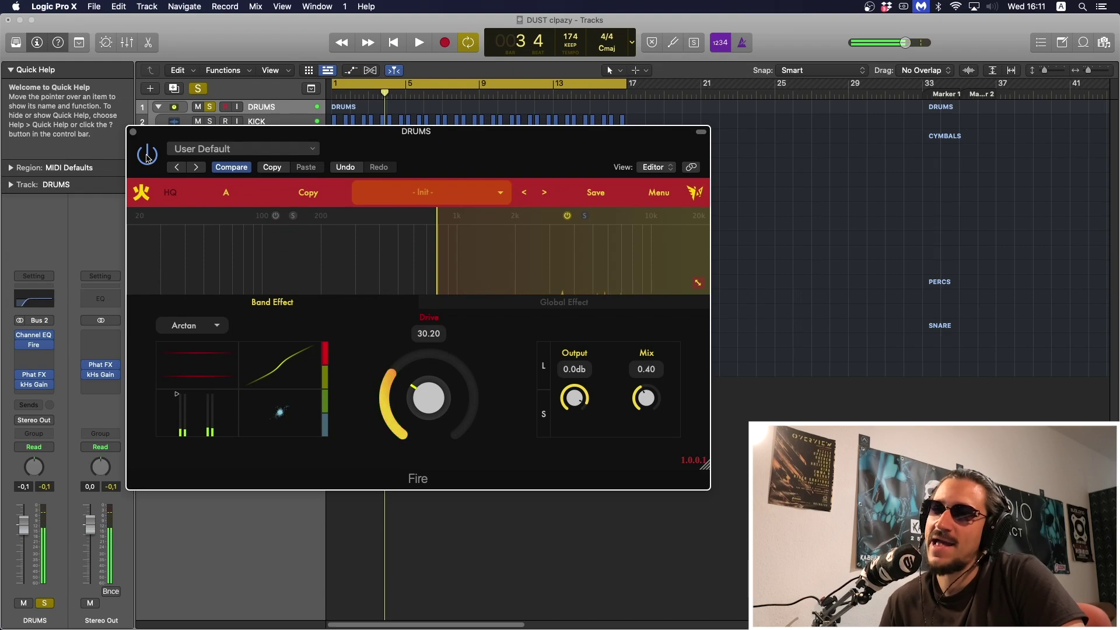
{"action": "key", "text": "space"}
{"action": "key", "text": "space"}
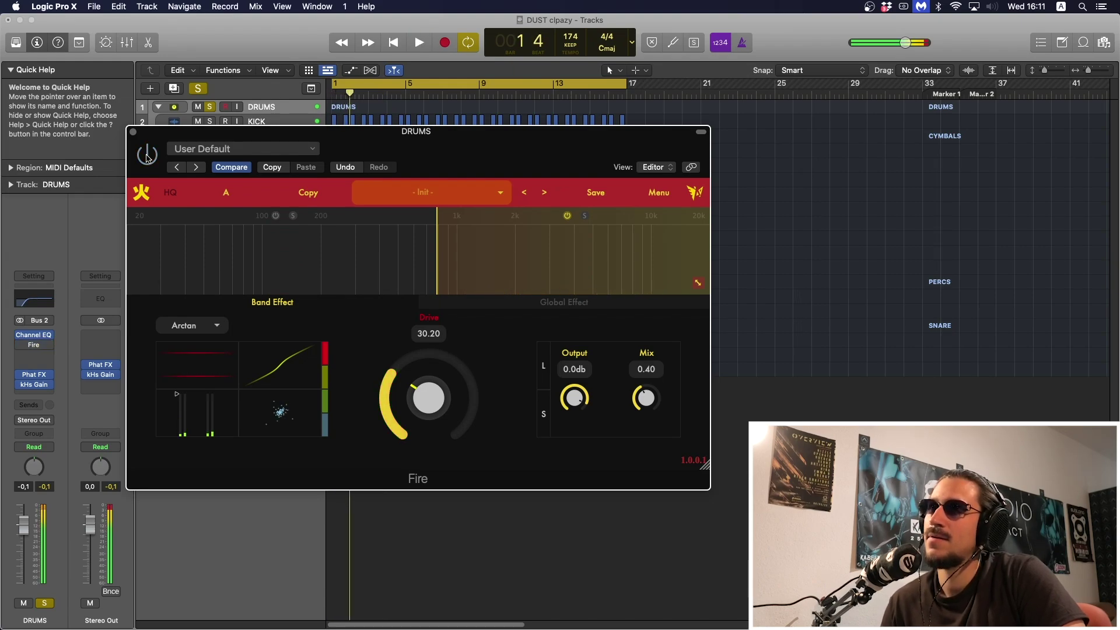
{"action": "left_click", "coordinate": [147, 155]}
{"action": "key", "text": "space"}
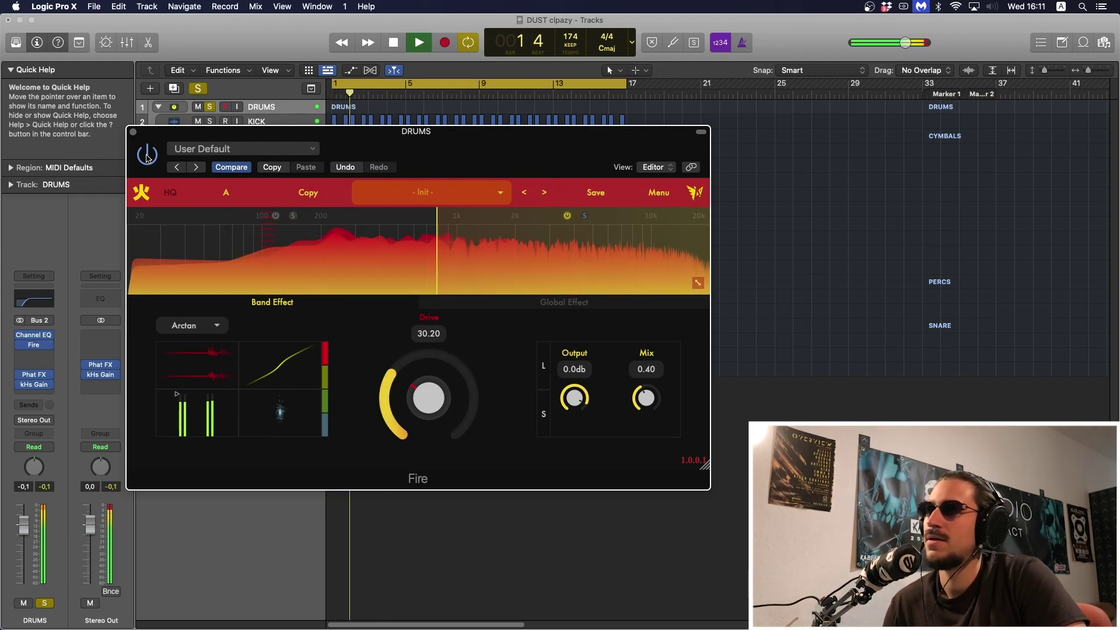
{"action": "key", "text": "space"}
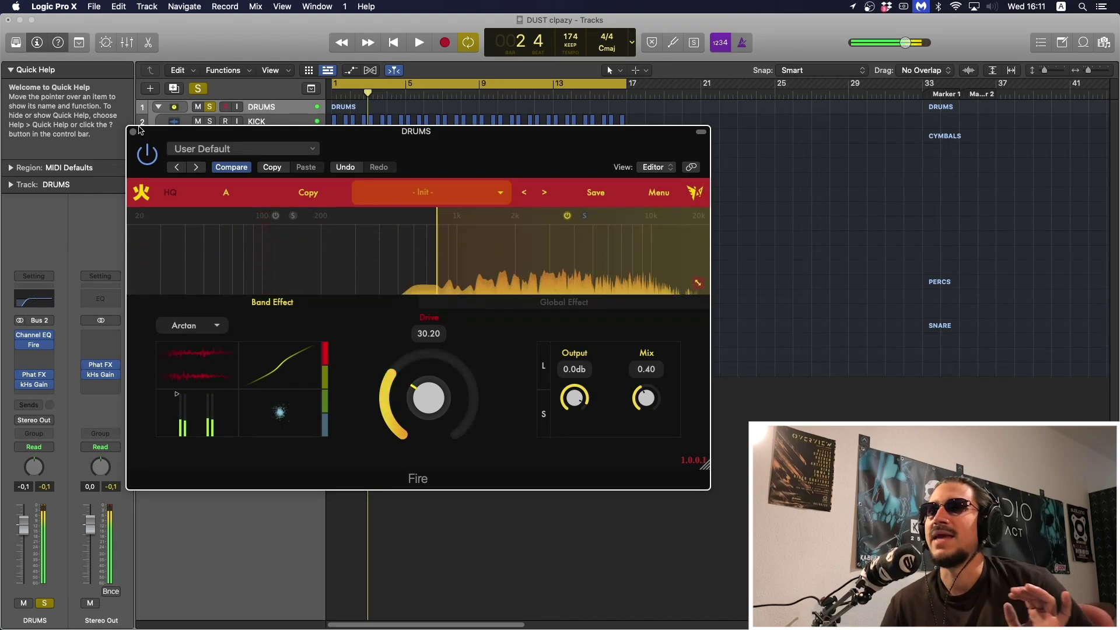
{"action": "left_click", "coordinate": [132, 131]}
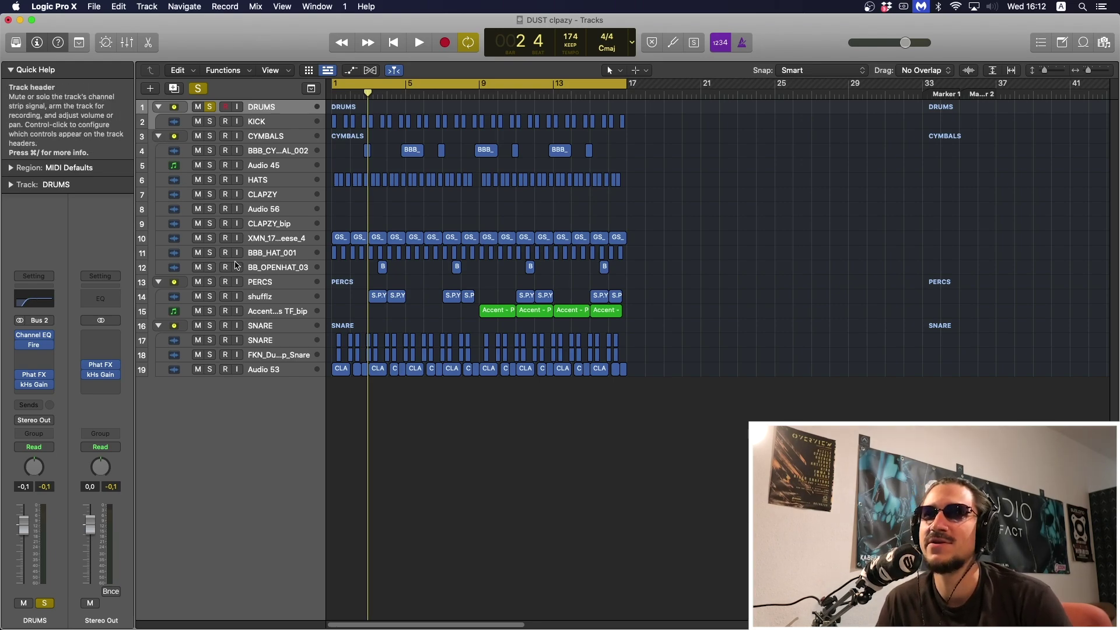
- Review the channel strips of the snare tracks, CYMBALS stack, KICK track, and DRUMS stack in turn
{"action": "left_click", "coordinate": [293, 367]}
{"action": "left_click", "coordinate": [293, 355]}
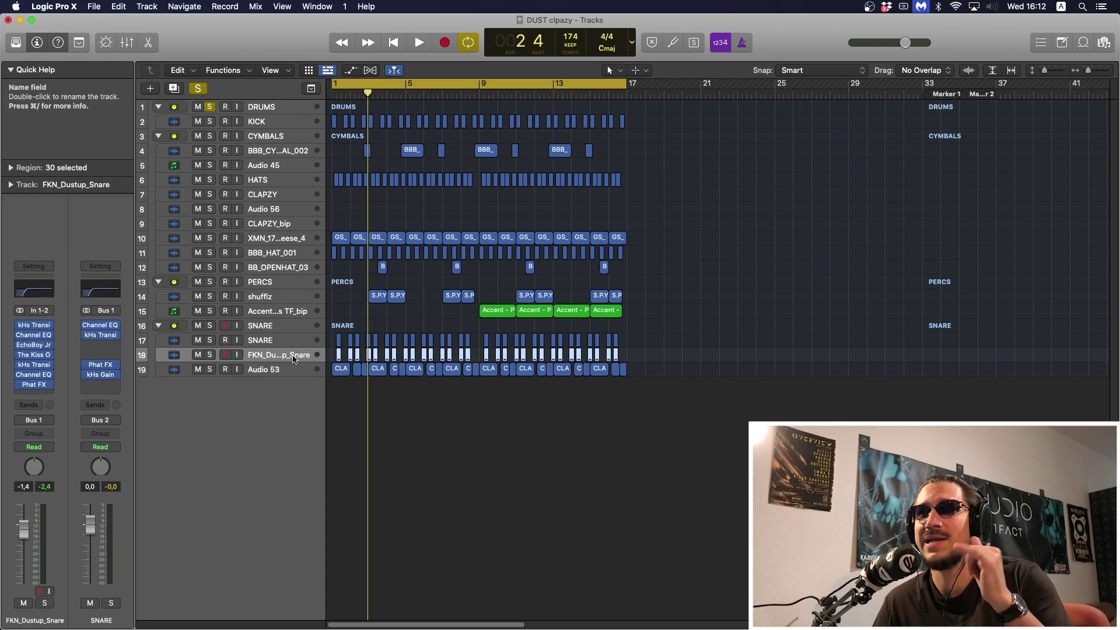
{"action": "left_click", "coordinate": [293, 344]}
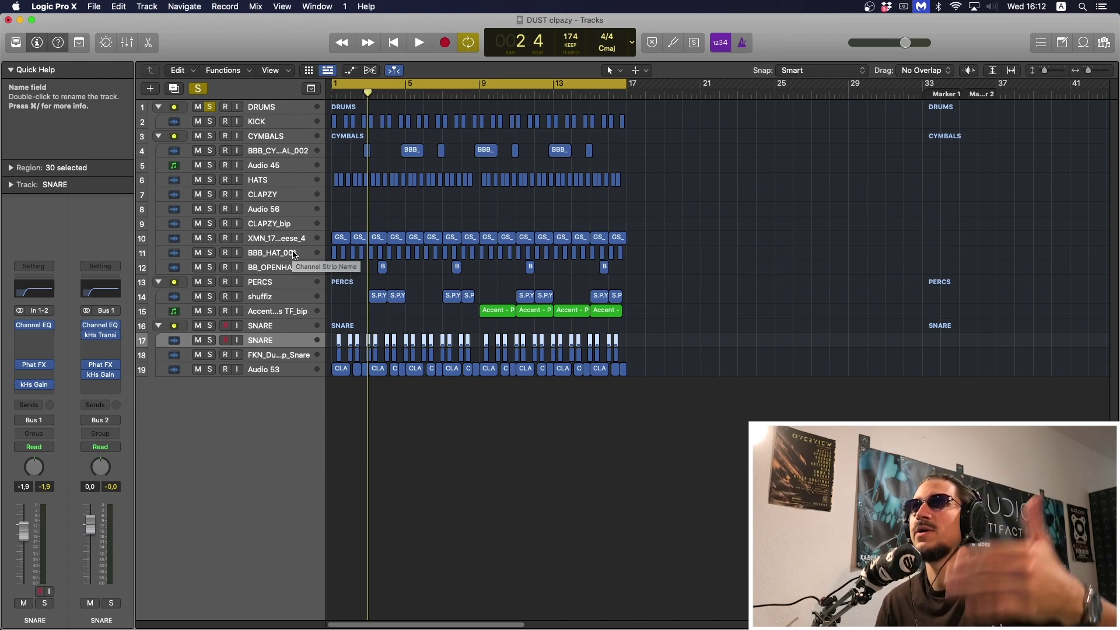
{"action": "left_click", "coordinate": [269, 137]}
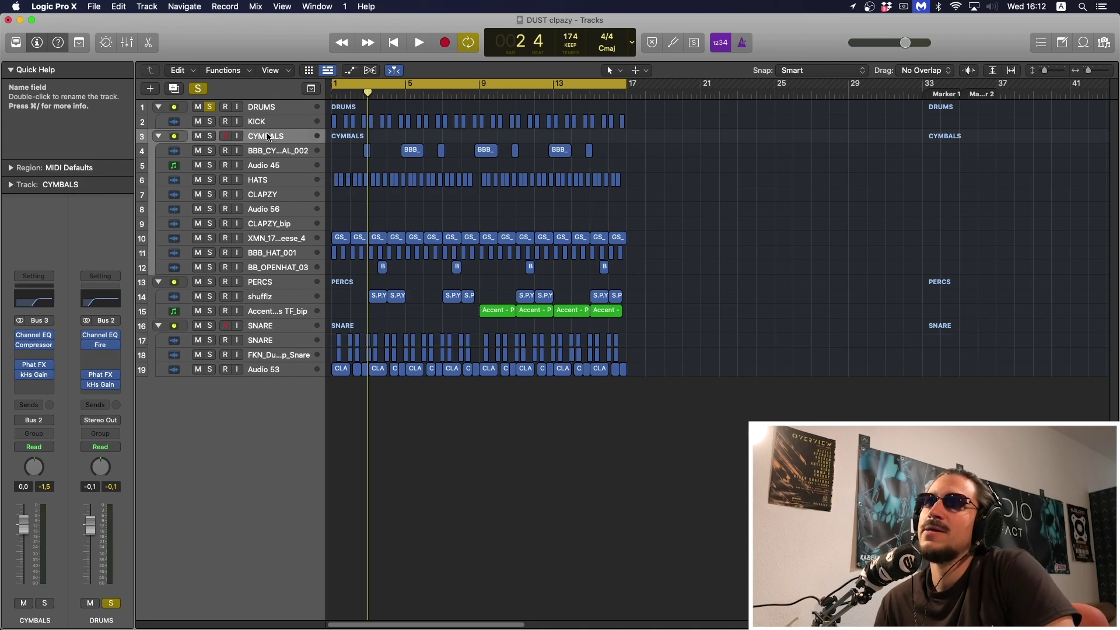
{"action": "left_click", "coordinate": [268, 116]}
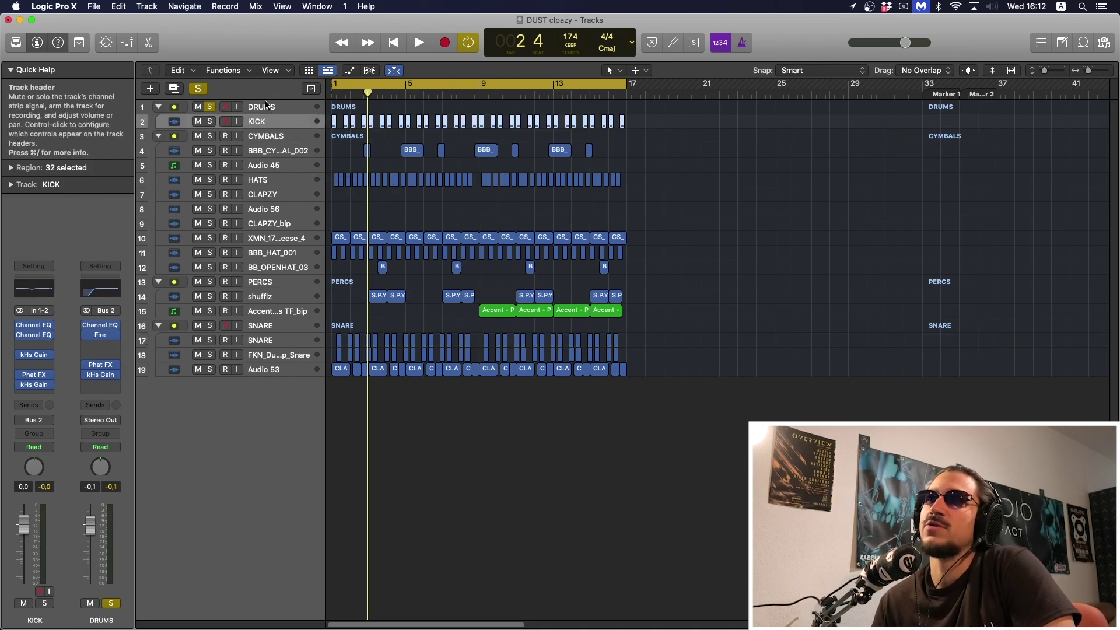
{"action": "left_click", "coordinate": [266, 105]}
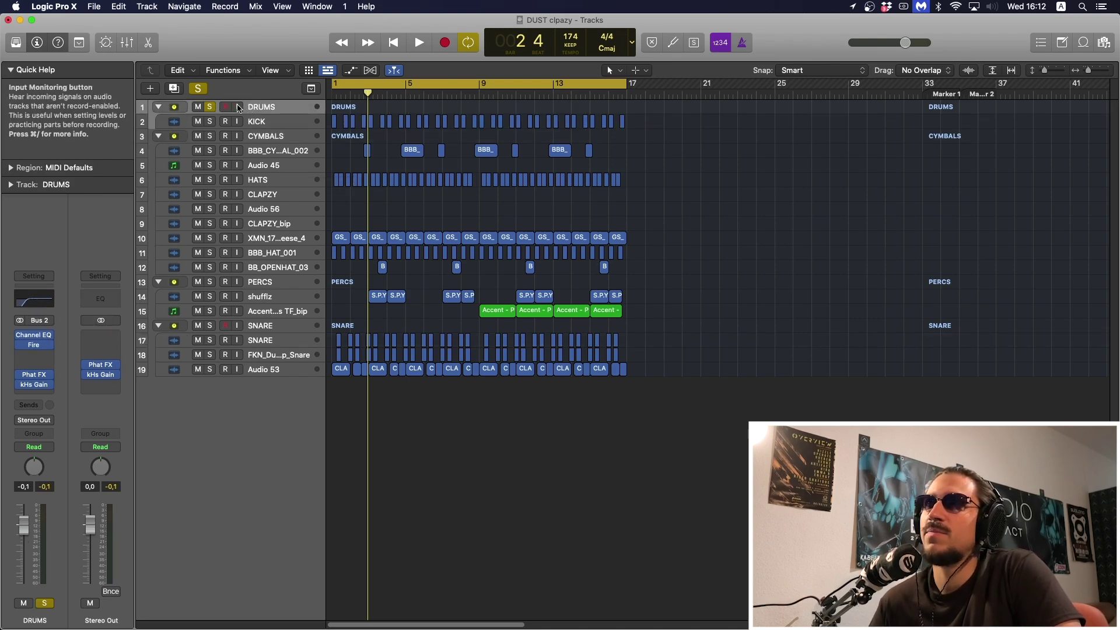
- Unsolo the DRUMS stack and bounce all the drum regions to a new audio track named Drumz_1
{"action": "left_click", "coordinate": [209, 107]}
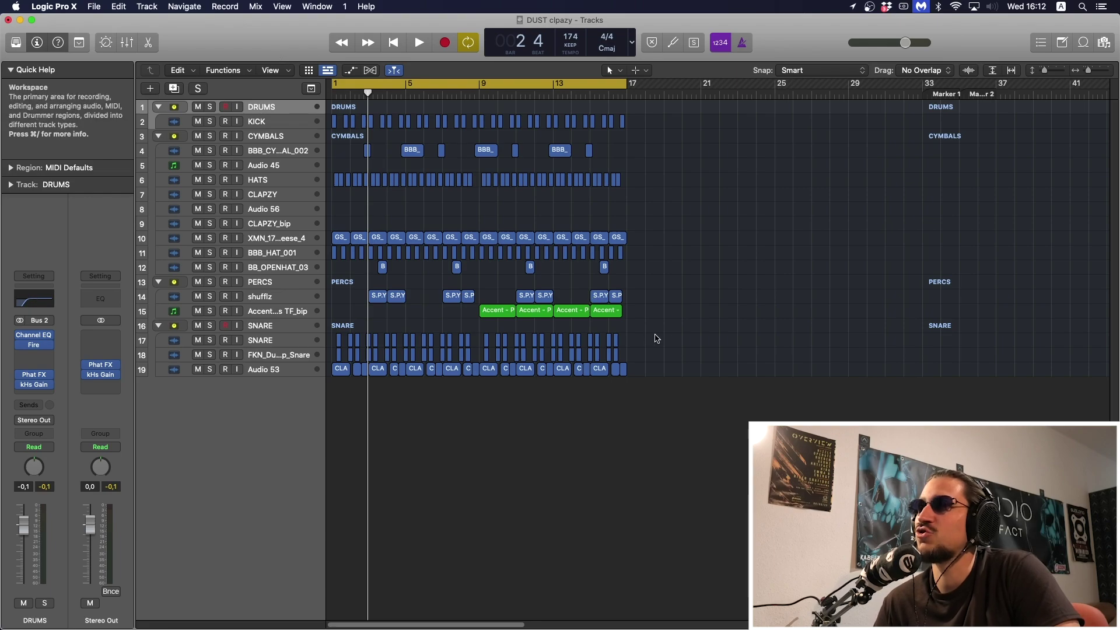
{"action": "left_click_drag", "start_coordinate": [685, 397], "coordinate": [325, 119]}
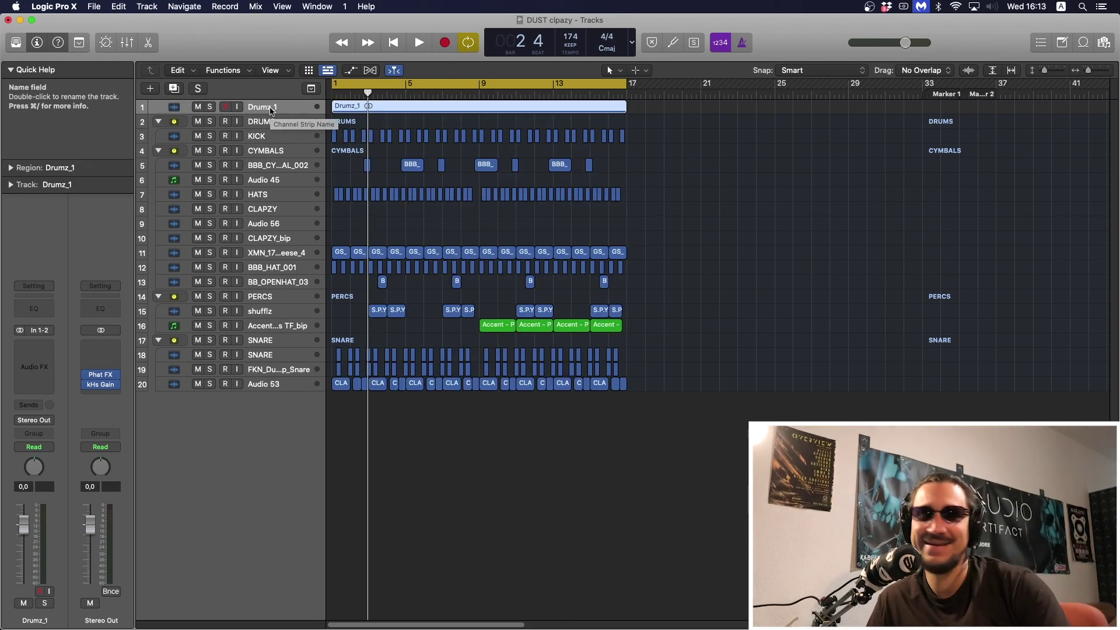
- Enlarge the Drumz_1 track to show its waveform, solo it, and play it briefly
{"action": "key", "text": "ctrl+z"}
{"action": "left_click", "coordinate": [211, 143]}
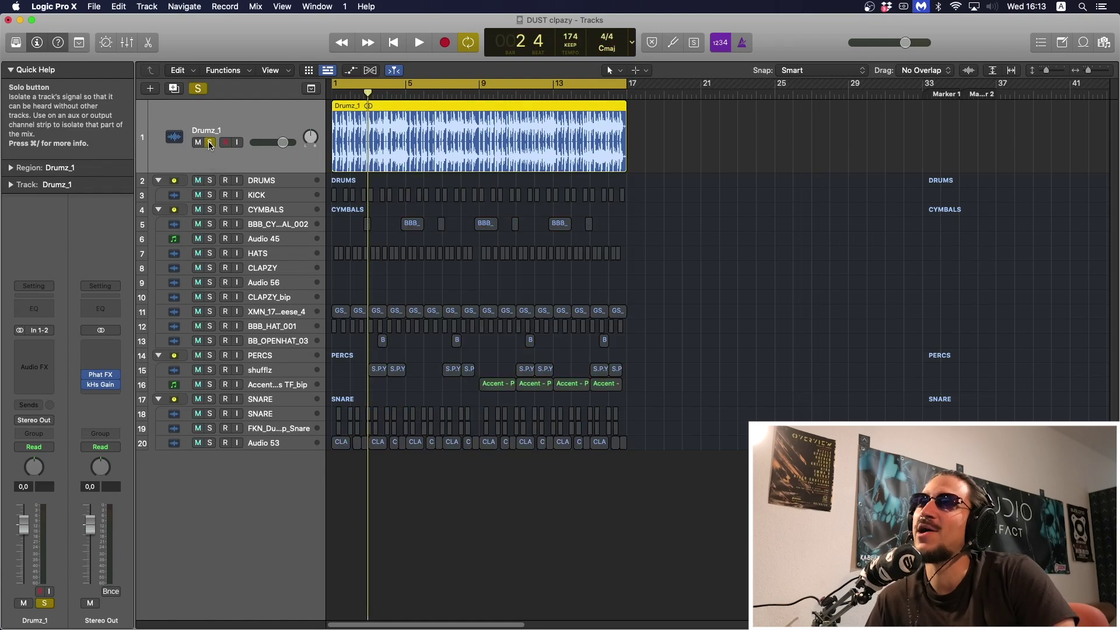
{"action": "key", "text": "space"}
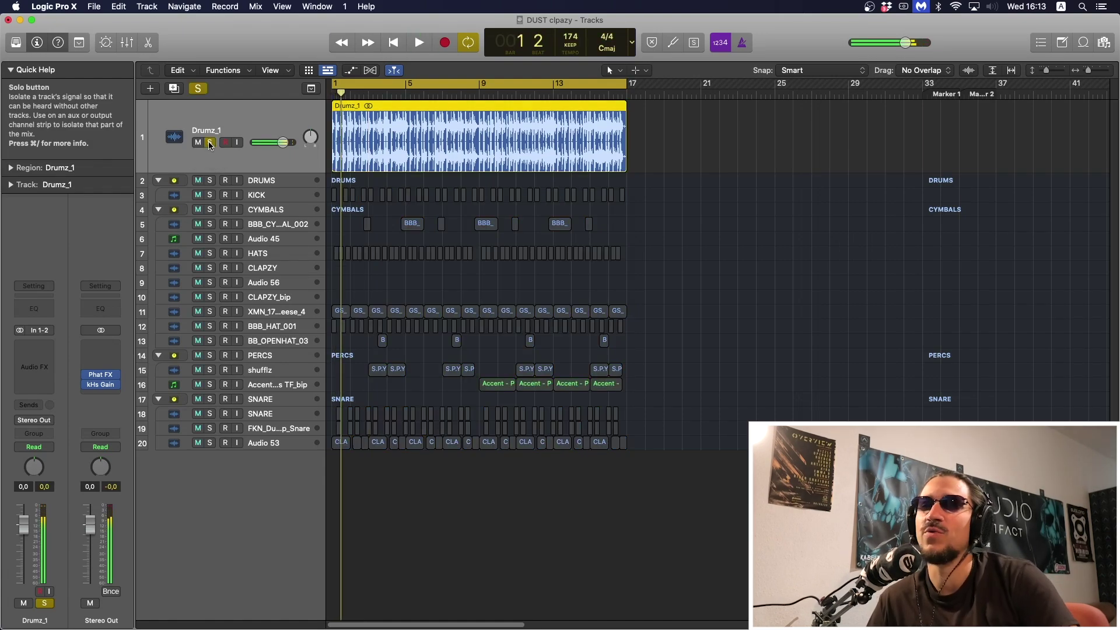
- Move the Drumz_1 track below Audio 53 and rename it NUKELAYER
{"action": "left_click_drag", "start_coordinate": [250, 124], "coordinate": [280, 446]}
{"action": "double_click", "coordinate": [240, 404]}
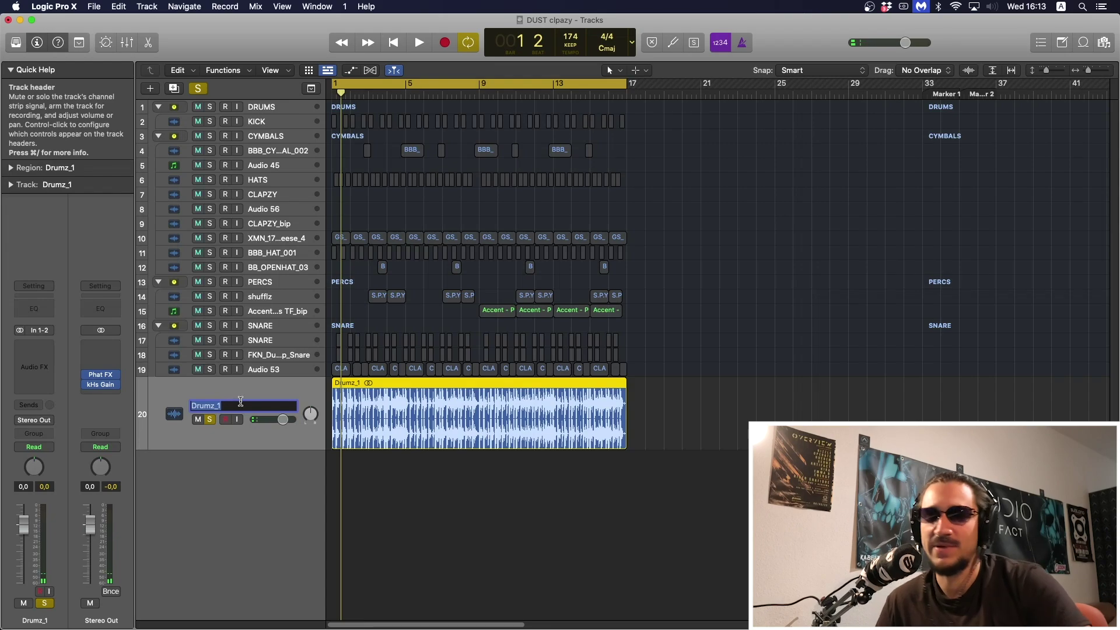
{"action": "type", "text": "NUKELAY"}
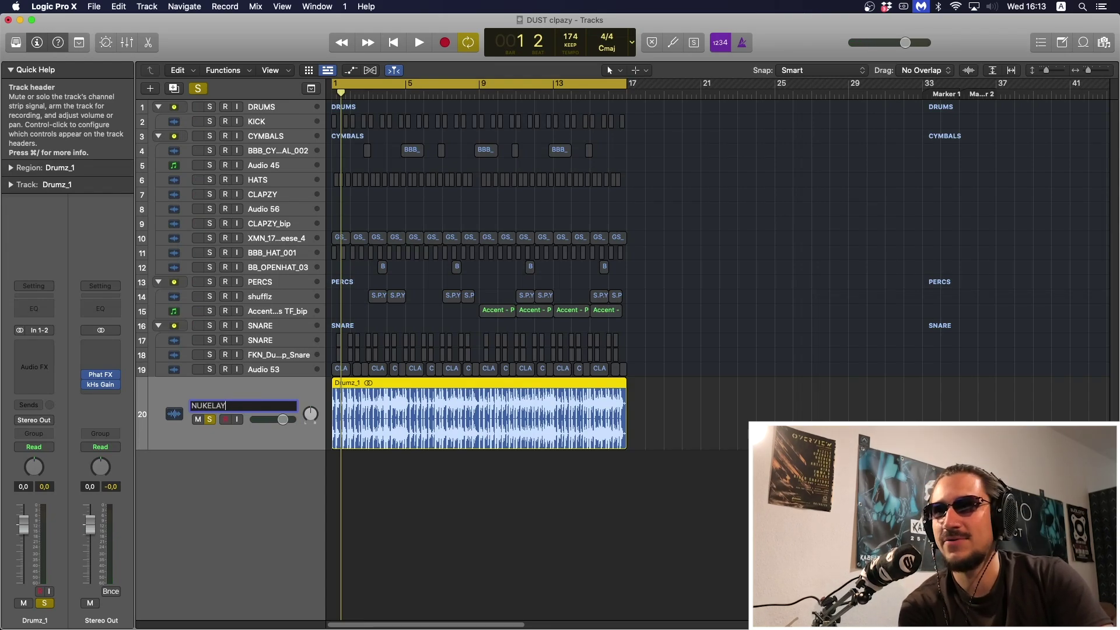
{"action": "type", "text": "ER"}
{"action": "key", "text": "Return"}
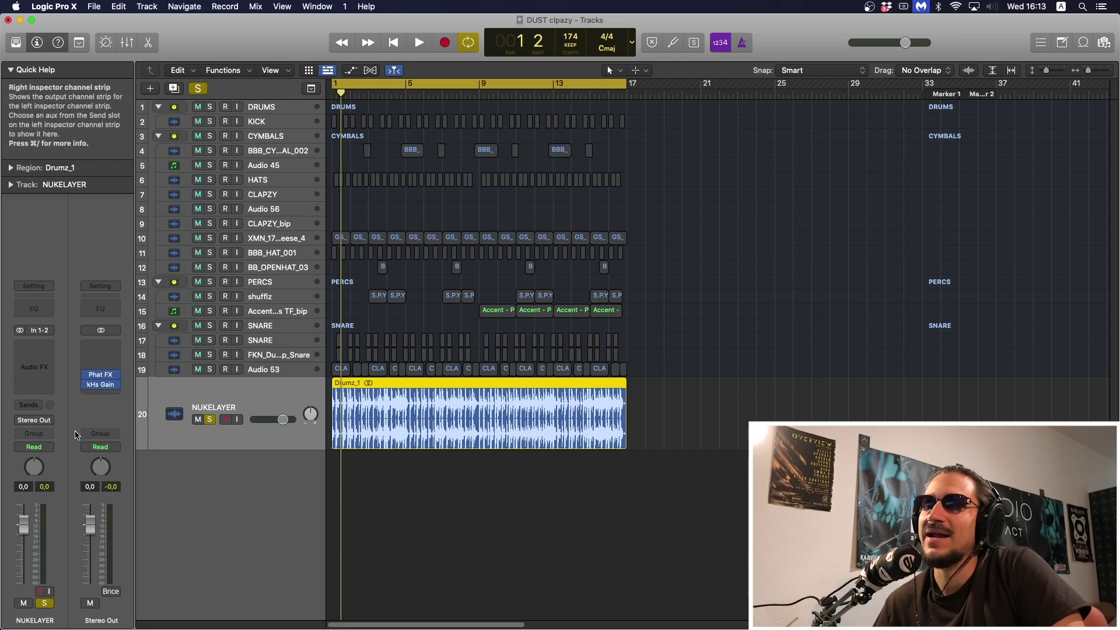
- Route the NUKELAYER track's output to Bus 2, the DRUMS stack
{"action": "left_click", "coordinate": [33, 420]}
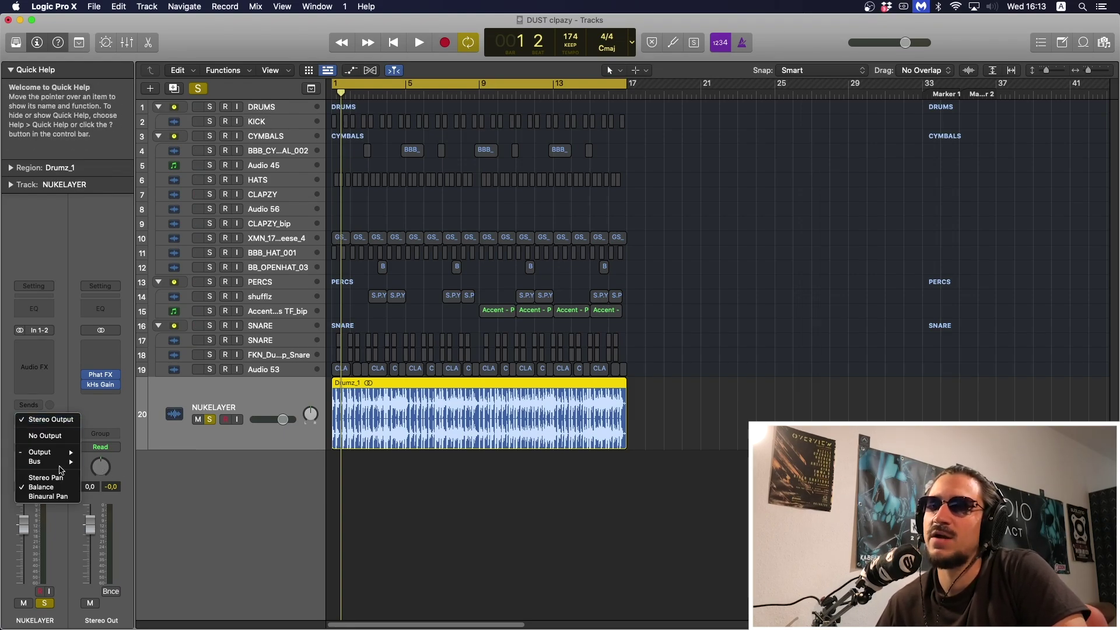
{"action": "mouse_move", "coordinate": [60, 462]}
{"action": "mouse_move", "coordinate": [140, 266]}
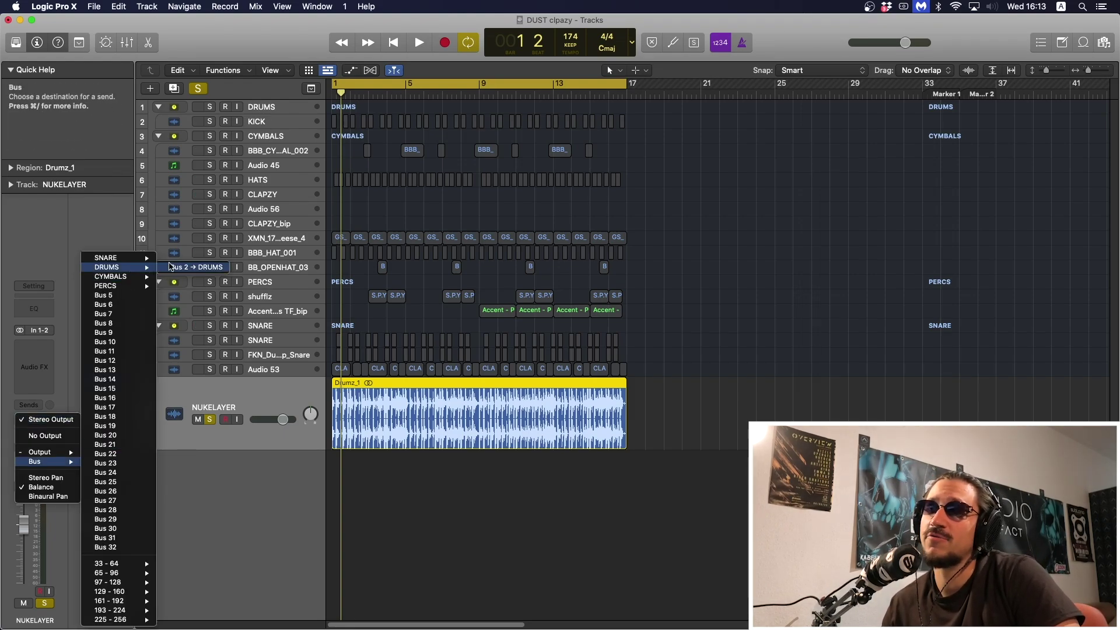
{"action": "left_click", "coordinate": [175, 267]}
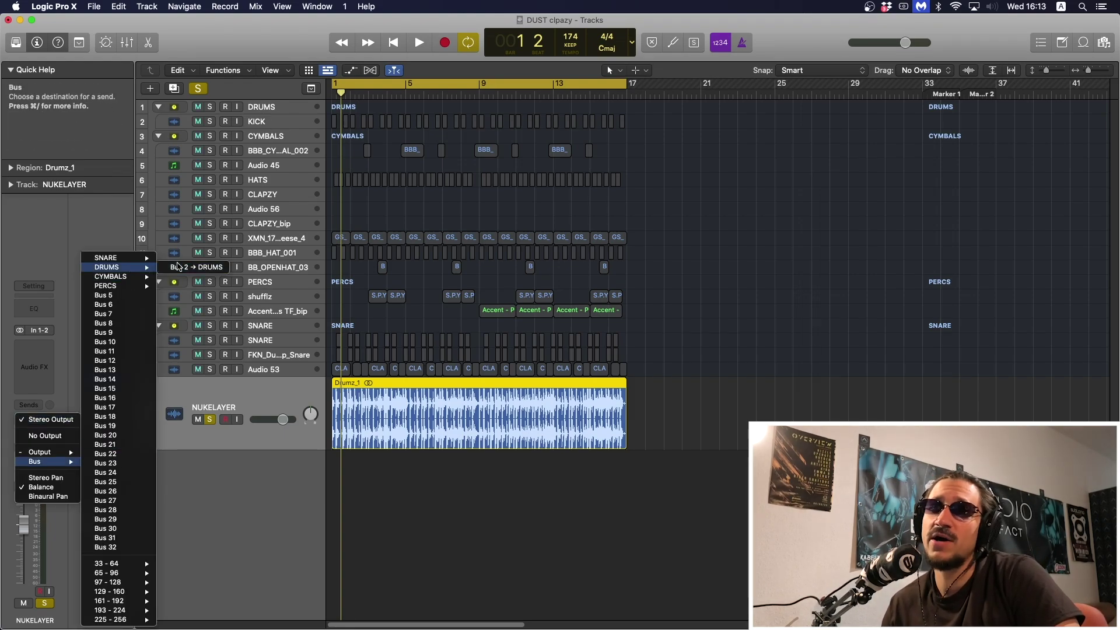
- Toggle NUKELAYER's mute, check the DRUMS and NUKELAYER channel strips, and play the soloed layer briefly
{"action": "left_click", "coordinate": [197, 420]}
{"action": "left_click", "coordinate": [197, 420]}
{"action": "left_click", "coordinate": [197, 421]}
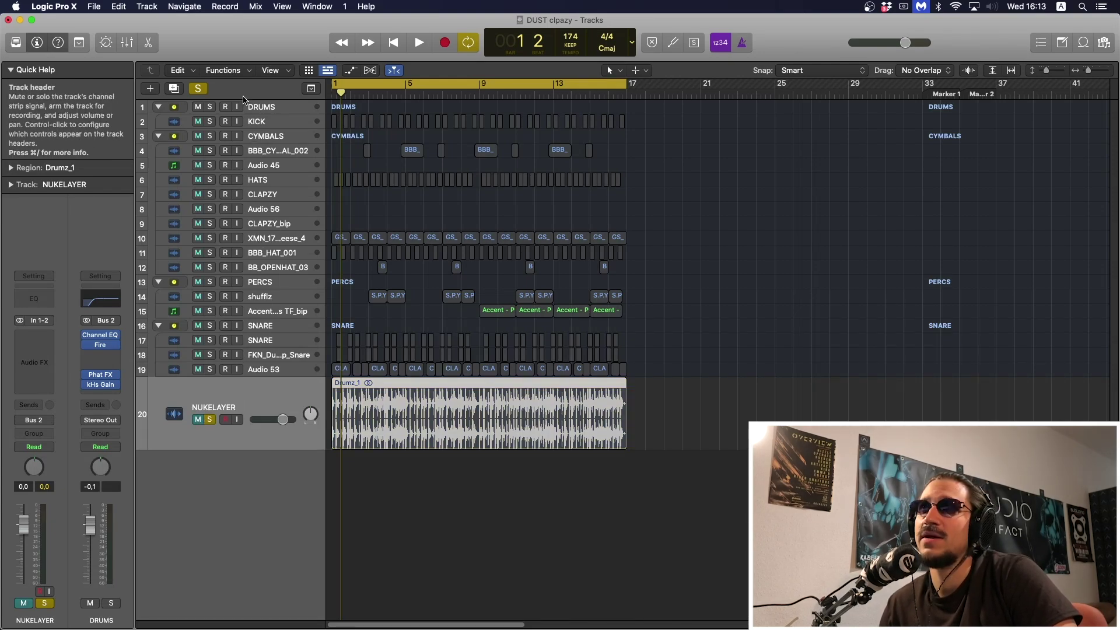
{"action": "left_click", "coordinate": [262, 107]}
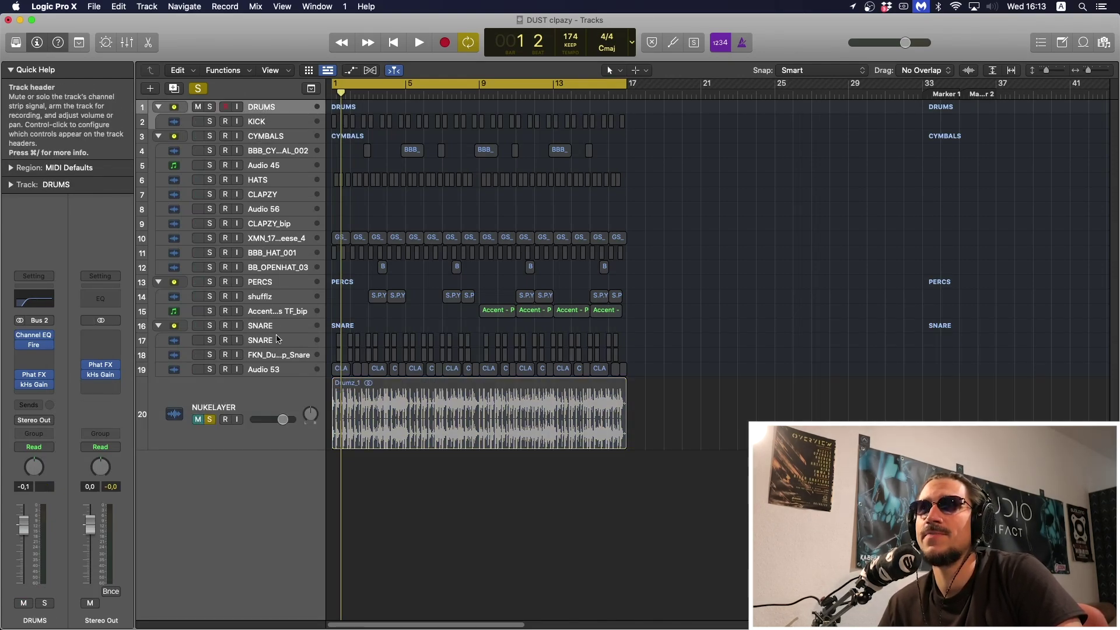
{"action": "left_click", "coordinate": [219, 405]}
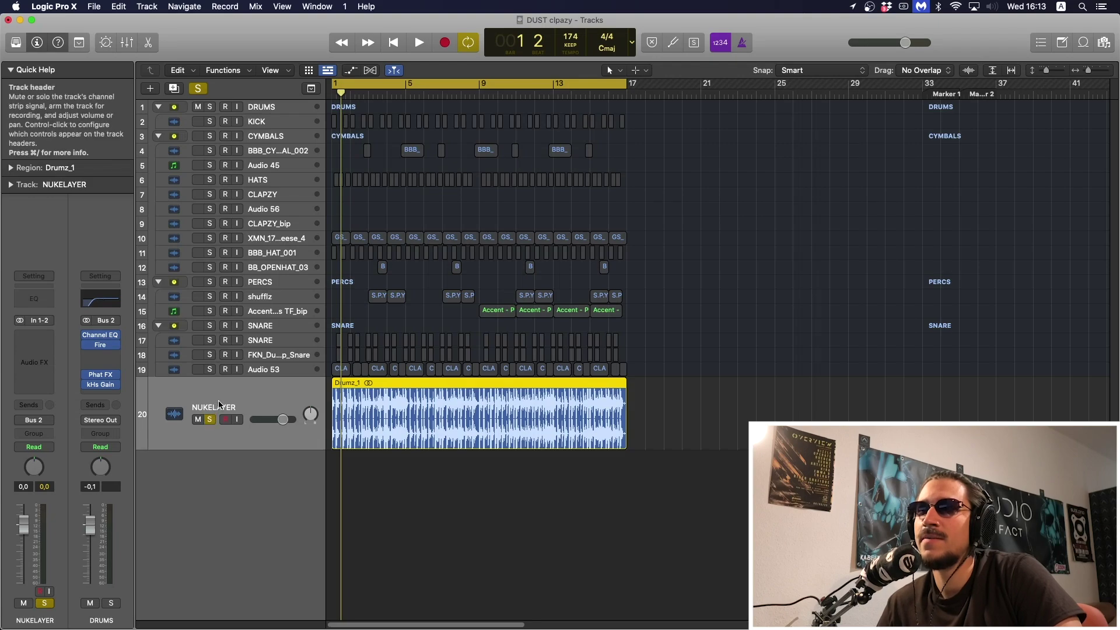
{"action": "key", "text": "space"}
{"action": "key", "text": "space"}
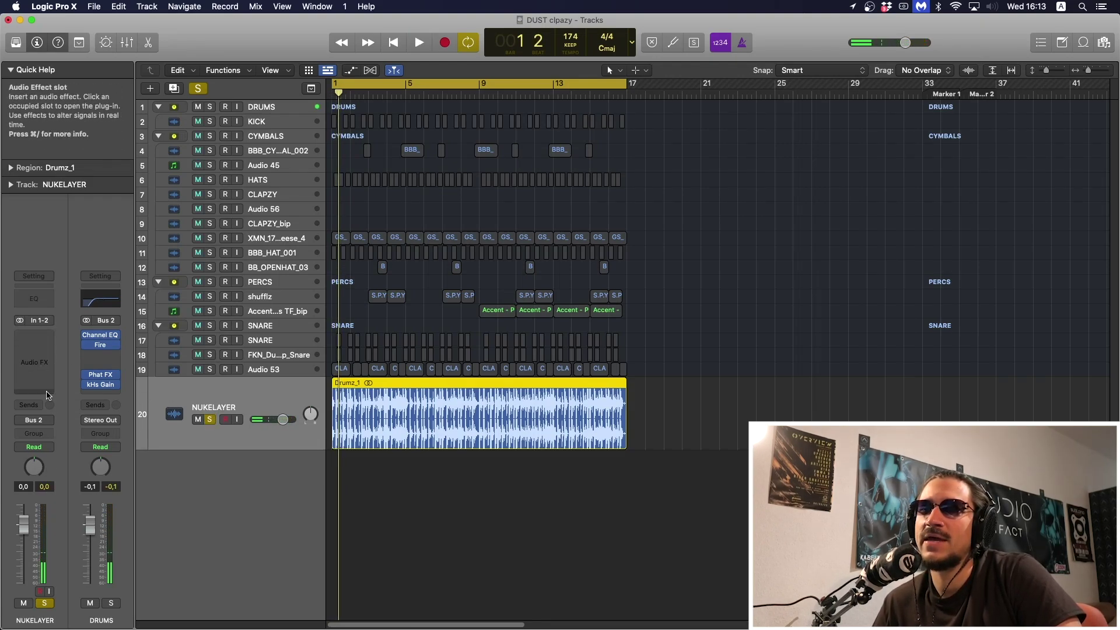
- Insert the stereo version of Spectral Plugins' OCS-45 as the first audio effect on NUKELAYER
{"action": "left_click", "coordinate": [43, 336]}
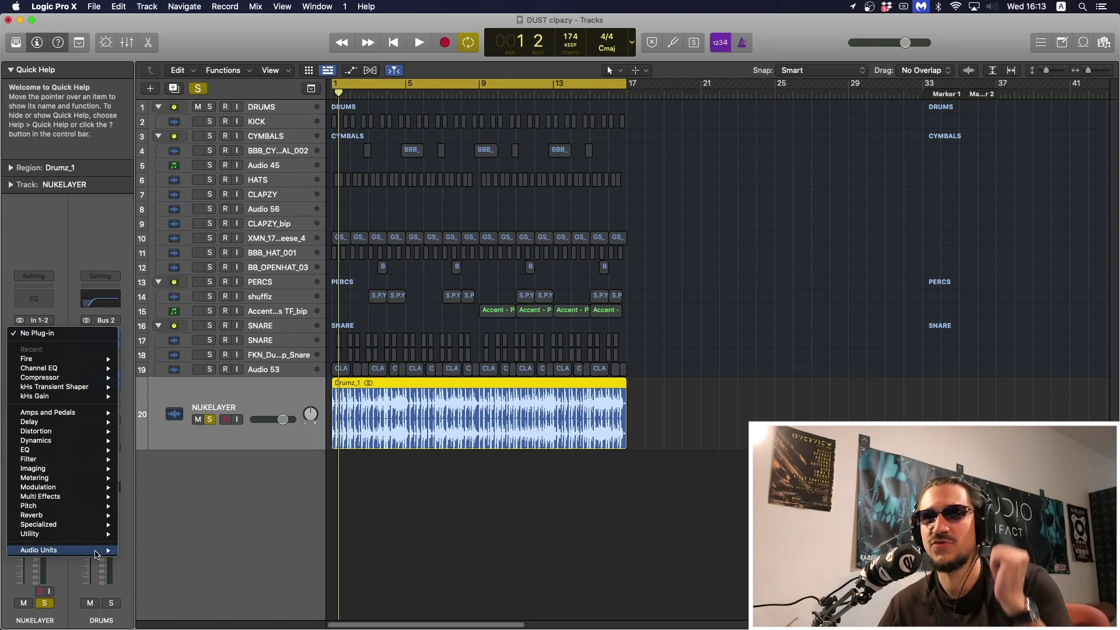
{"action": "mouse_move", "coordinate": [96, 553]}
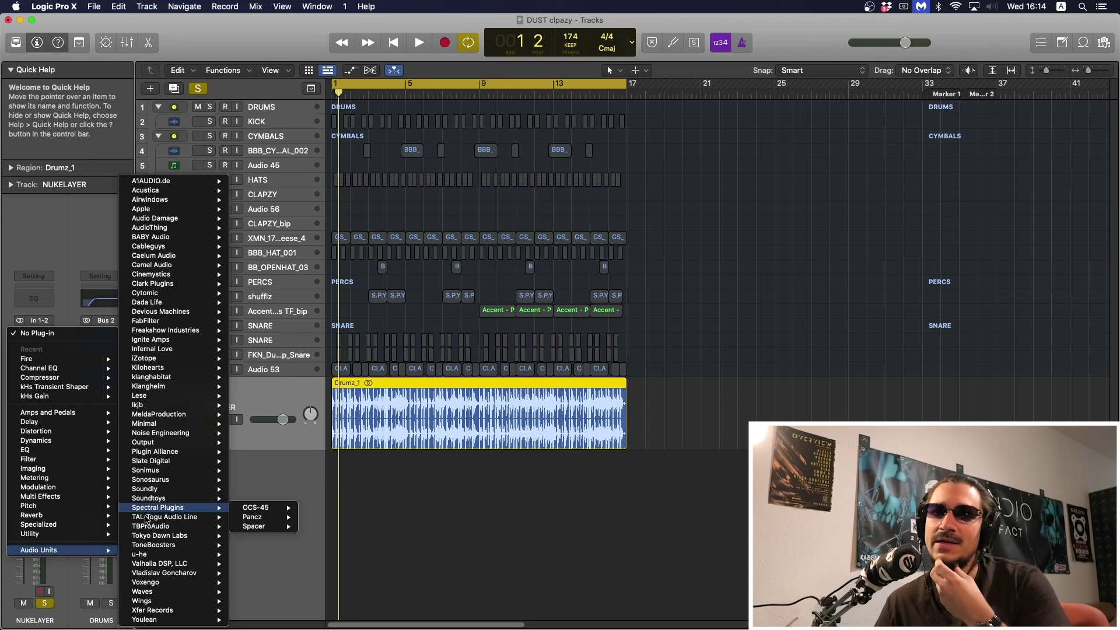
{"action": "mouse_move", "coordinate": [186, 502]}
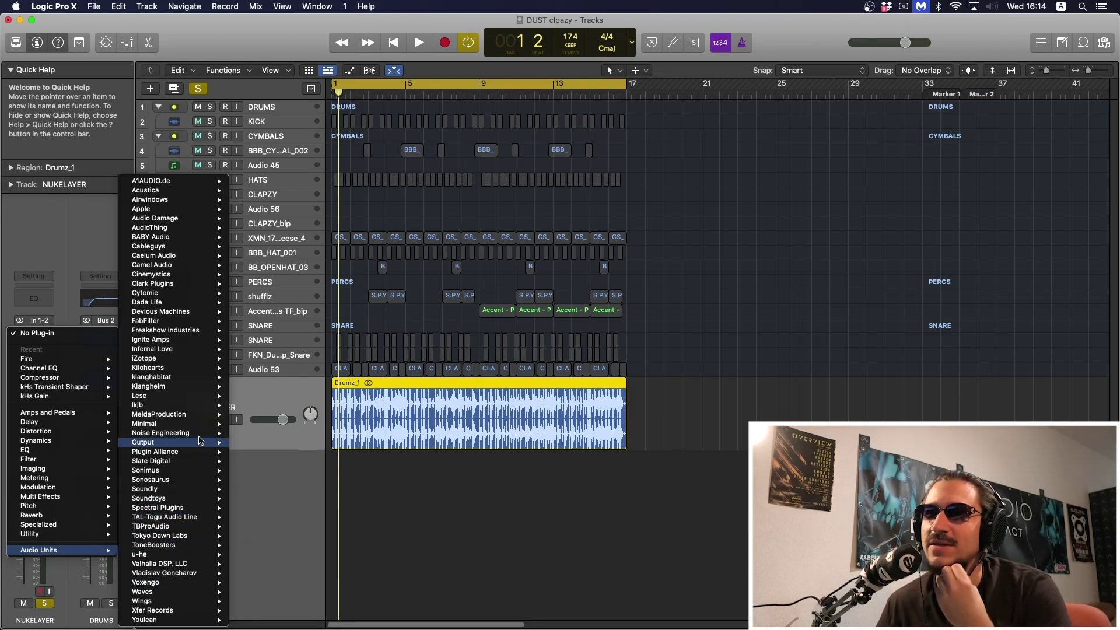
{"action": "mouse_move", "coordinate": [202, 485]}
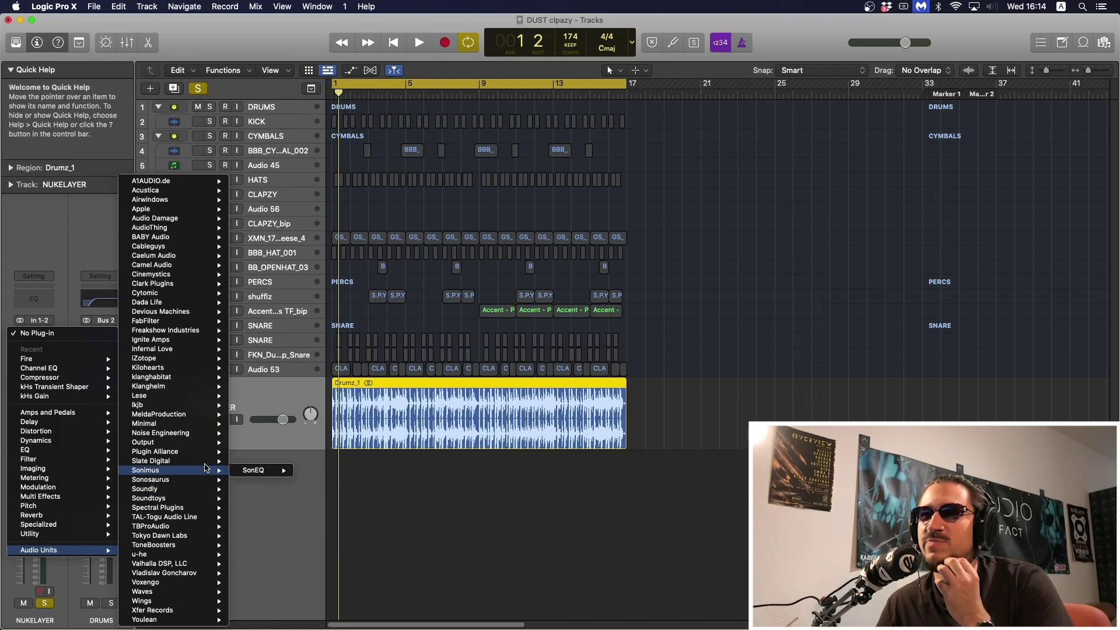
{"action": "mouse_move", "coordinate": [257, 509]}
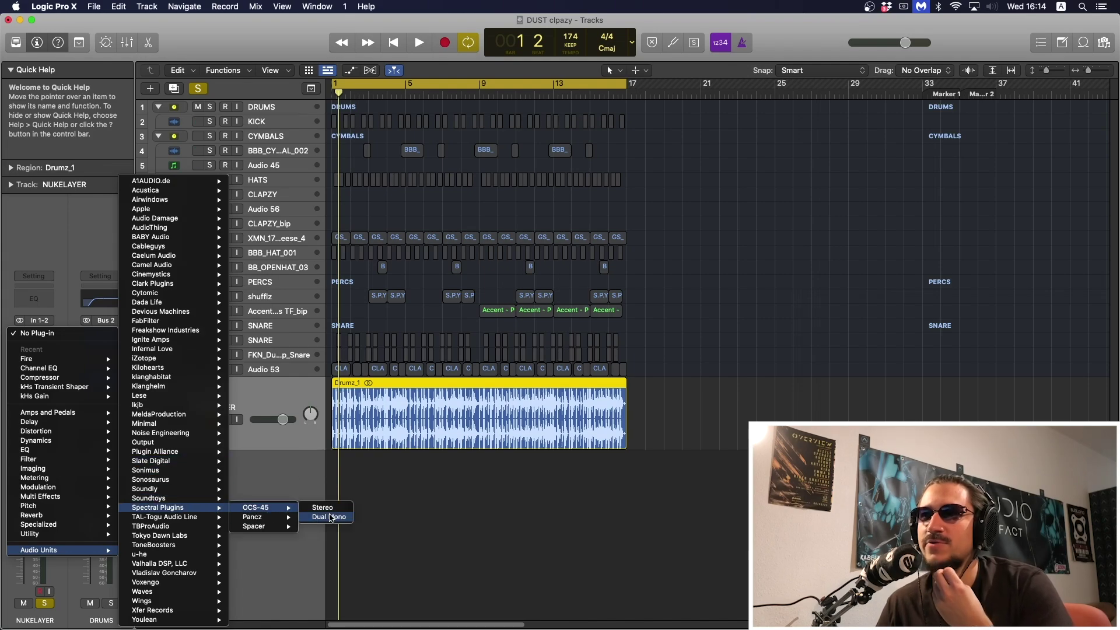
{"action": "left_click", "coordinate": [324, 507]}
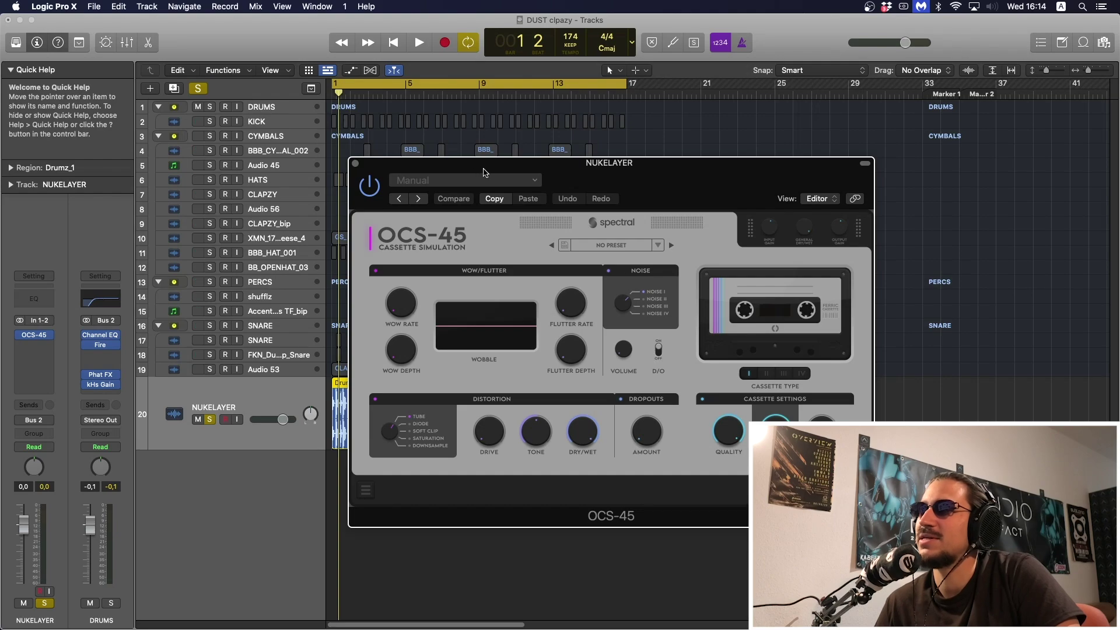
- Lower the NUKELAYER volume to -4.9 dB while playing it through OCS-45, and unsolo the track
{"action": "key", "text": "space"}
{"action": "mouse_move", "coordinate": [484, 170]}
{"action": "left_mouse_down"}
{"action": "mouse_move", "coordinate": [476, 172]}
{"action": "mouse_move", "coordinate": [497, 176]}
{"action": "left_mouse_up"}
{"action": "key", "text": "space"}
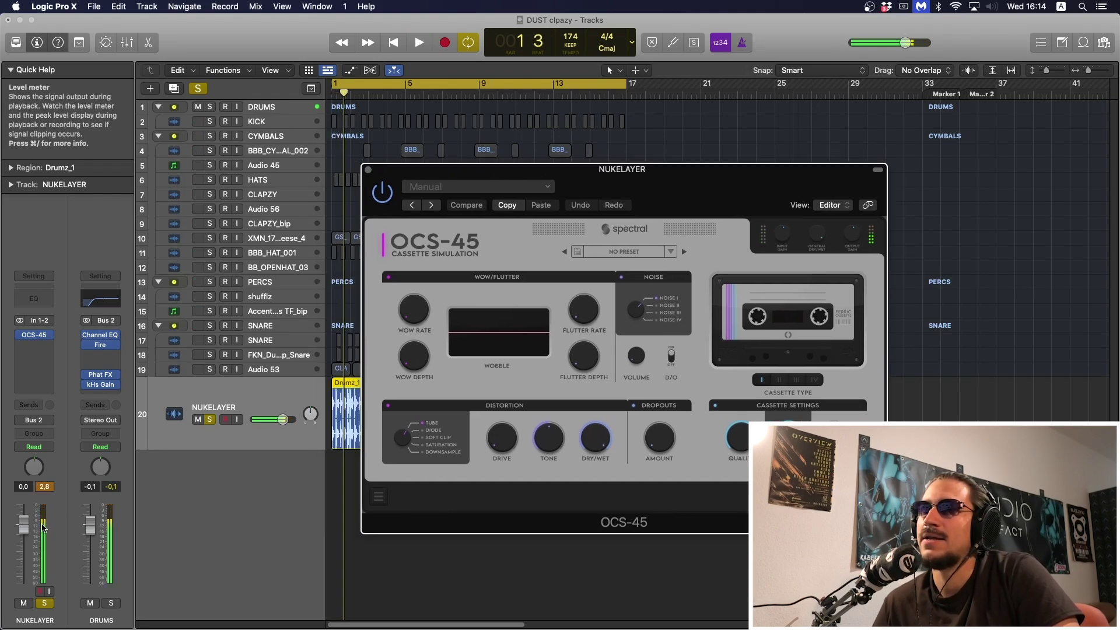
{"action": "left_click_drag", "start_coordinate": [24, 525], "coordinate": [24, 541]}
{"action": "left_click", "coordinate": [45, 486]}
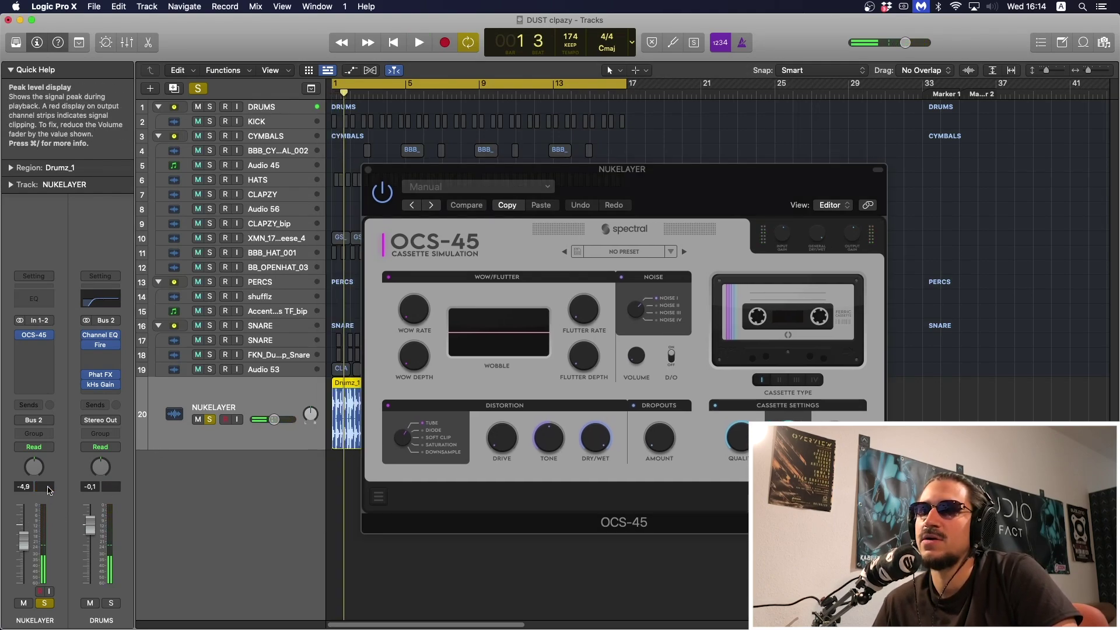
{"action": "left_click", "coordinate": [210, 421]}
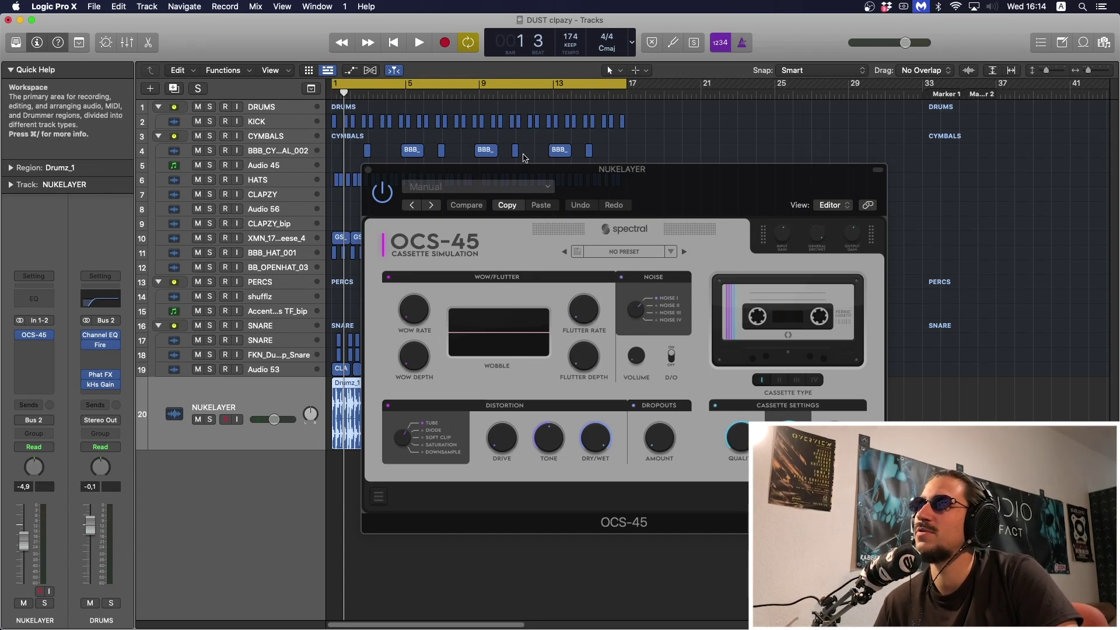
- Audition OCS-45 presets against the full drums, load 05 [TAPE] SUBTLE MOVEMENT, and play NUKELAYER soloed
{"action": "left_click_drag", "start_coordinate": [533, 168], "coordinate": [465, 134]}
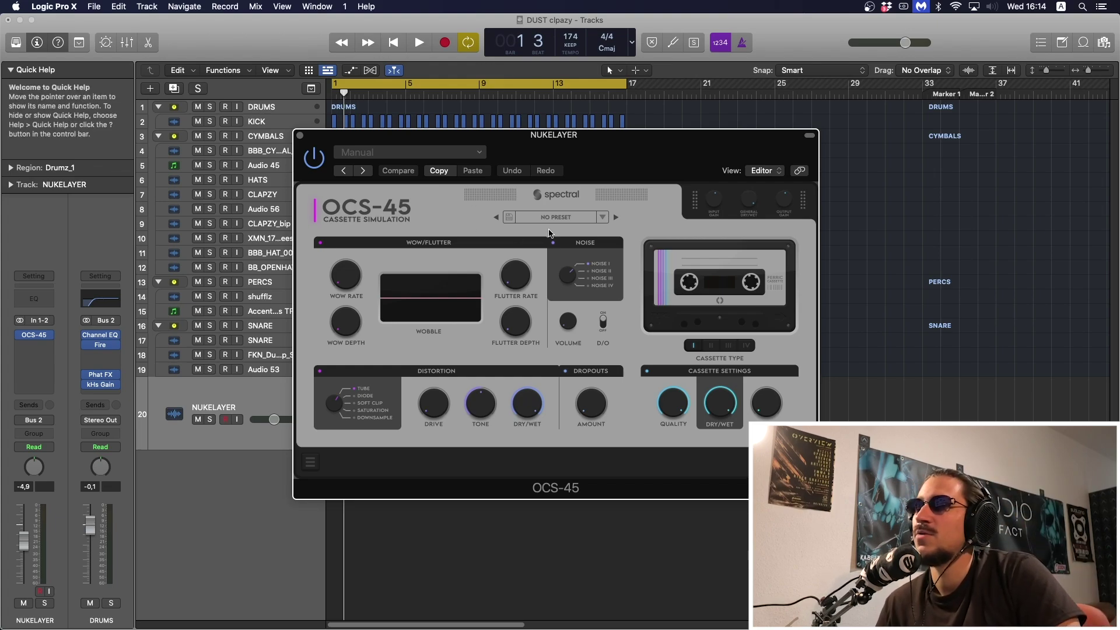
{"action": "key", "text": "space"}
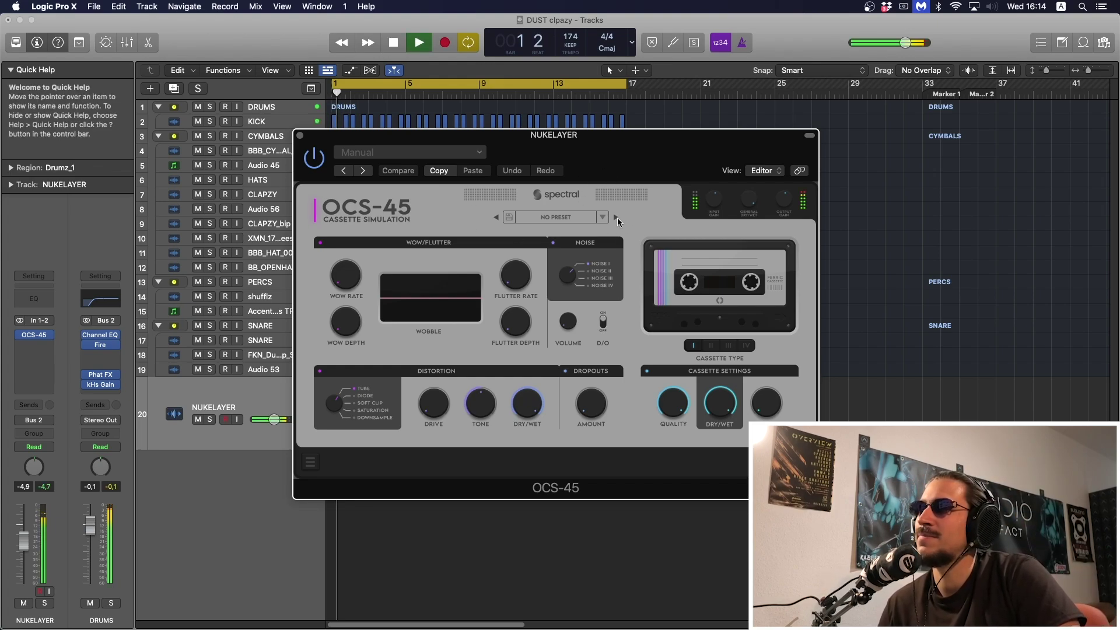
{"action": "left_click", "coordinate": [616, 217]}
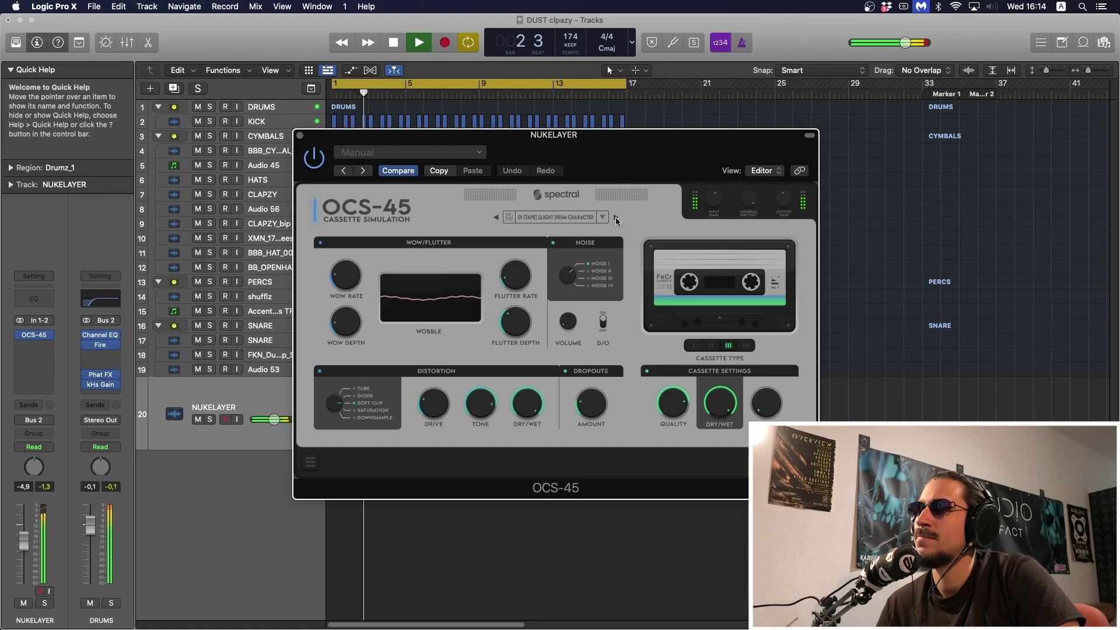
{"action": "left_click", "coordinate": [615, 217]}
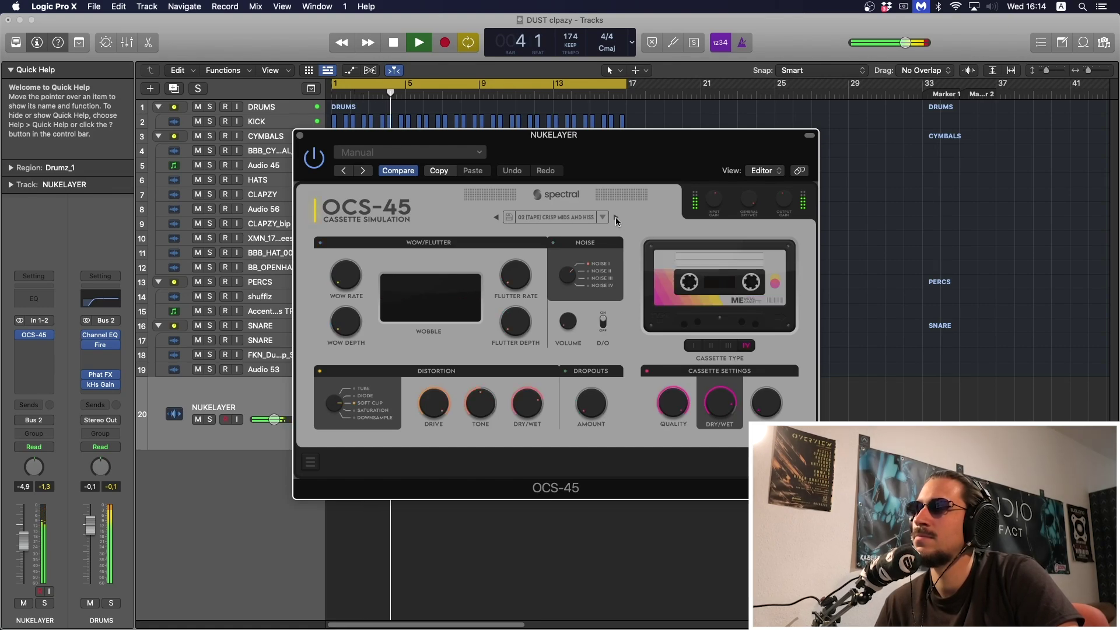
{"action": "left_click", "coordinate": [615, 217]}
{"action": "left_click", "coordinate": [616, 217]}
{"action": "left_click", "coordinate": [615, 217]}
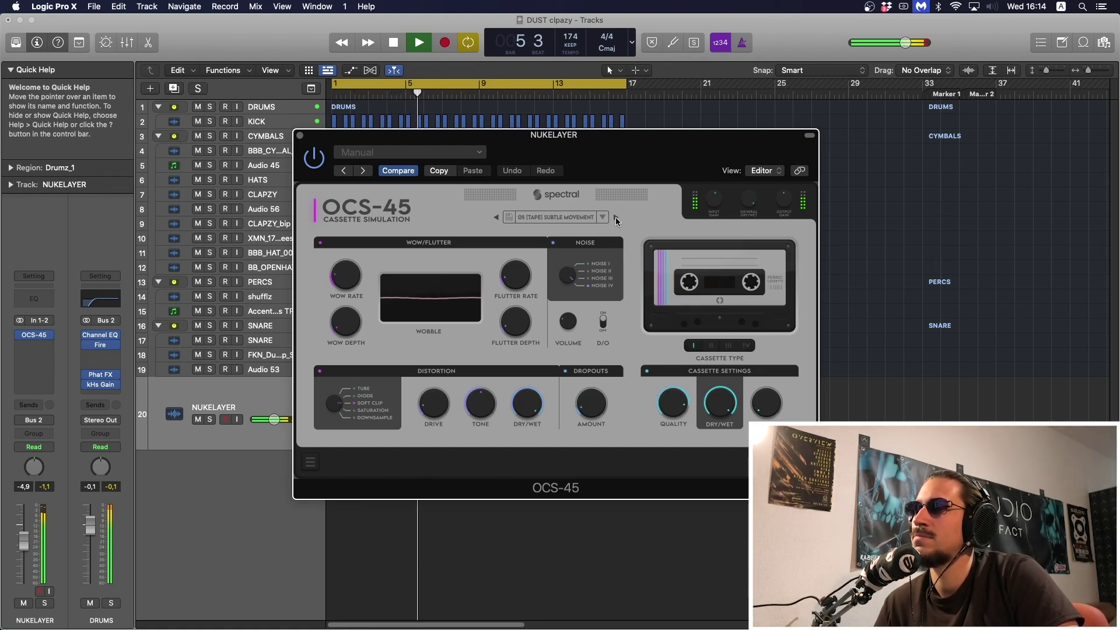
{"action": "left_click", "coordinate": [616, 217]}
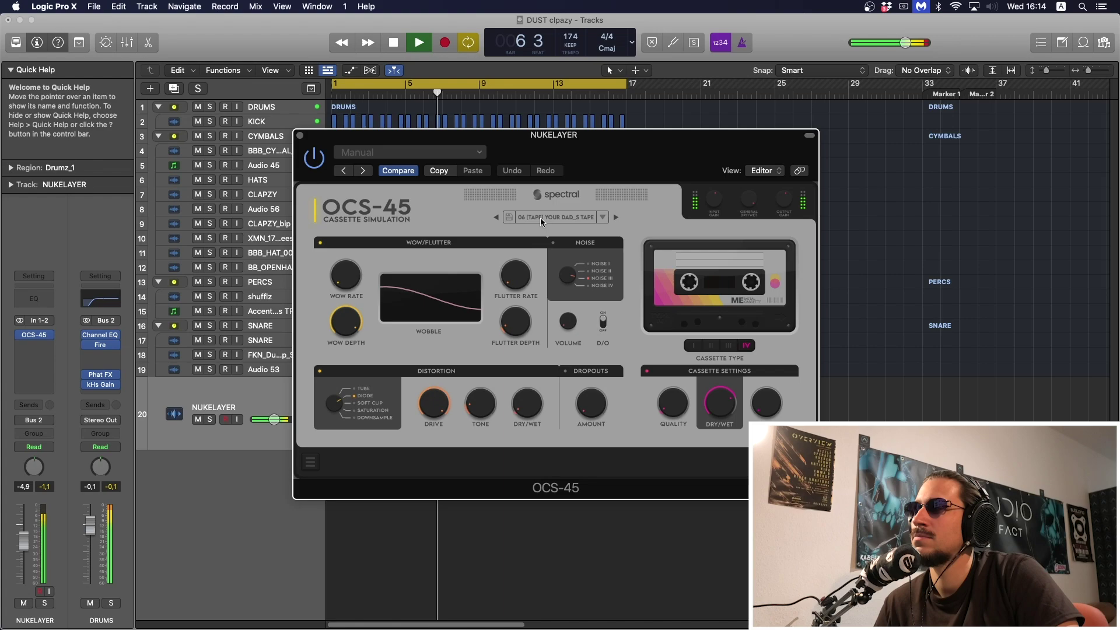
{"action": "left_click", "coordinate": [496, 218]}
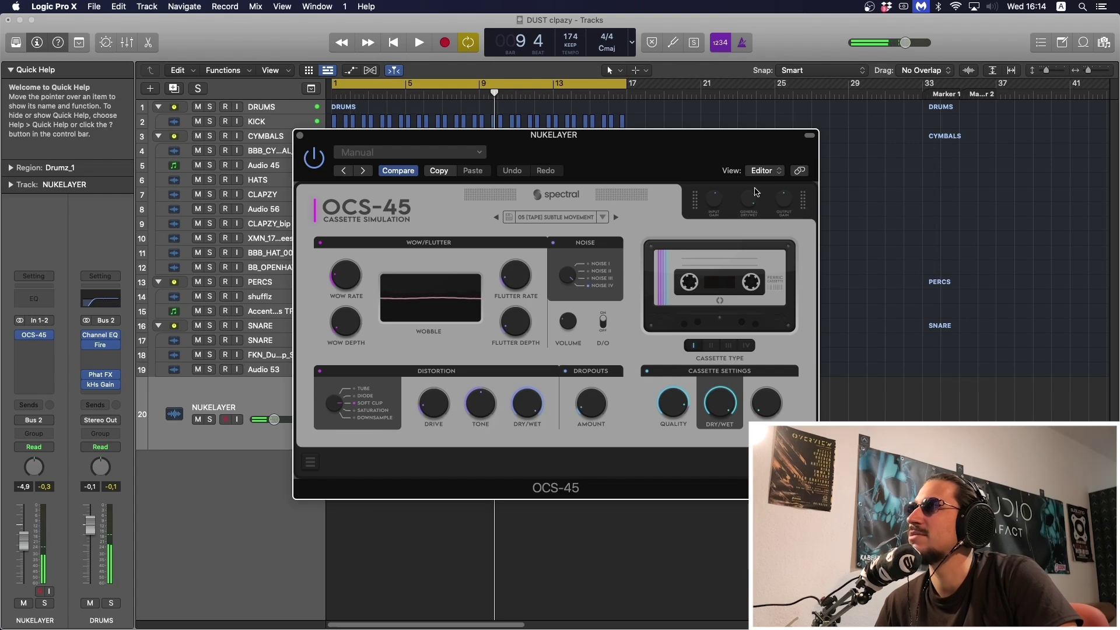
{"action": "left_click", "coordinate": [211, 420]}
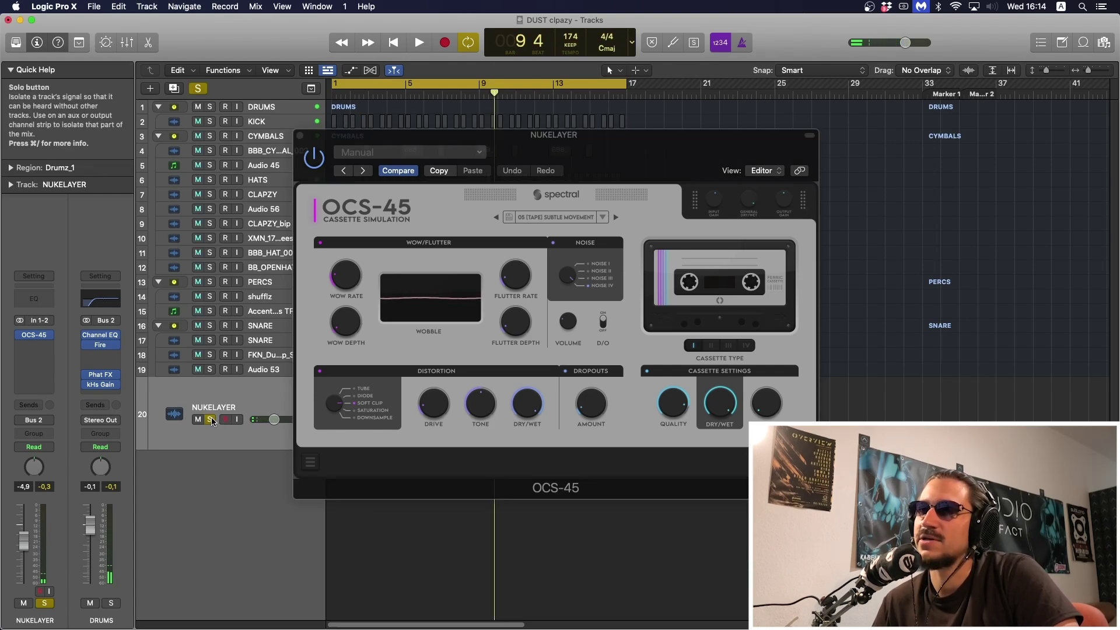
{"action": "key", "text": "space"}
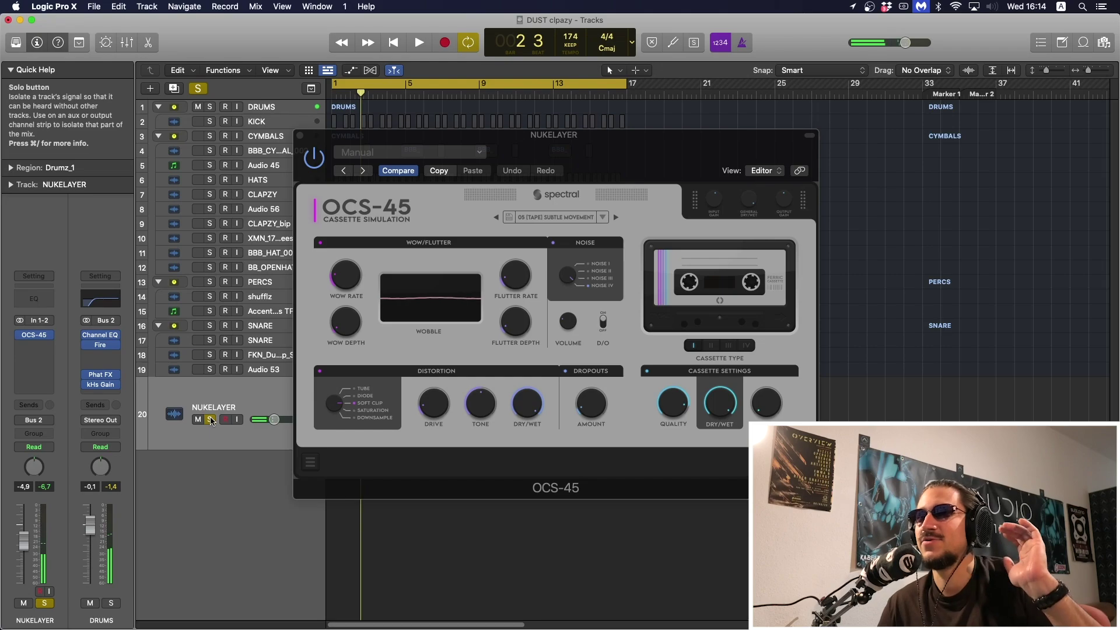
- Insert the stereo version of Kilohearts' kHs Convolver after OCS-45 on NUKELAYER
{"action": "left_click", "coordinate": [41, 348]}
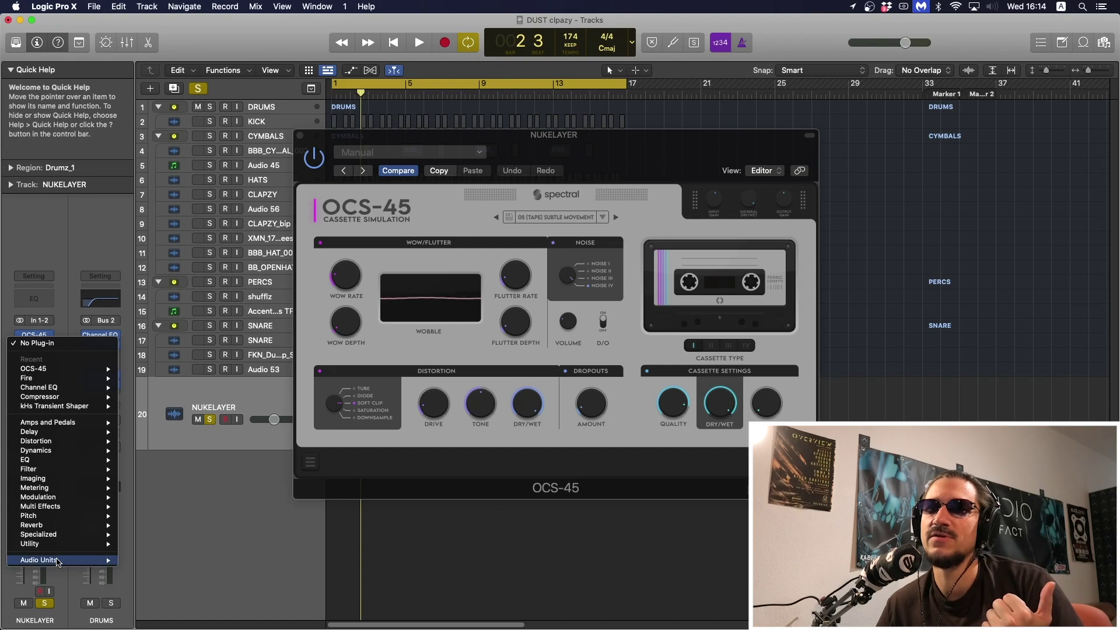
{"action": "mouse_move", "coordinate": [107, 561]}
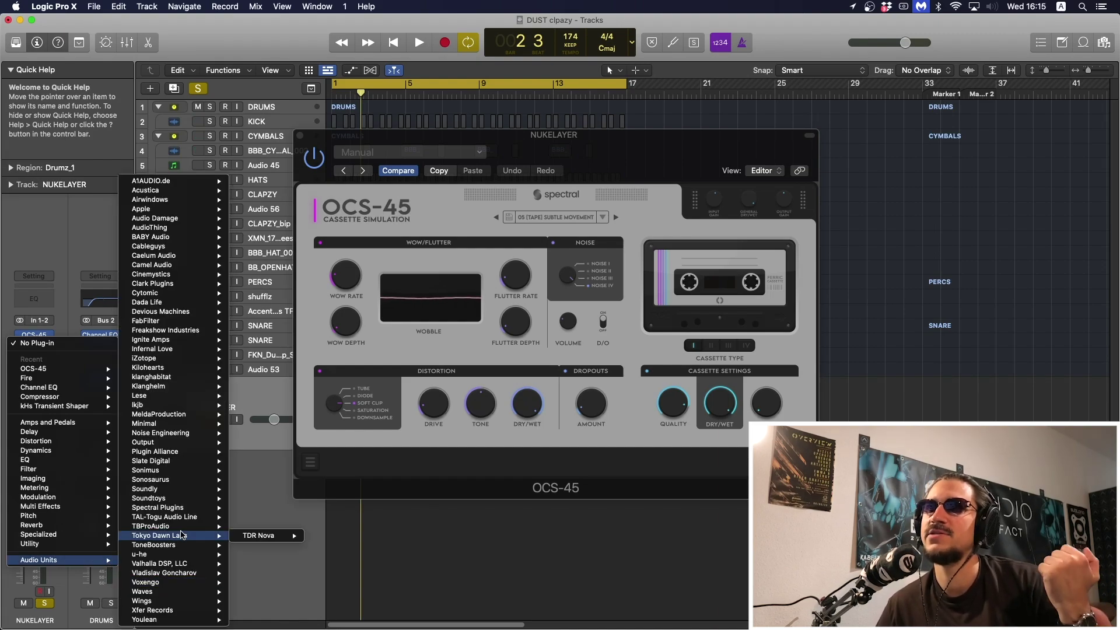
{"action": "mouse_move", "coordinate": [181, 372]}
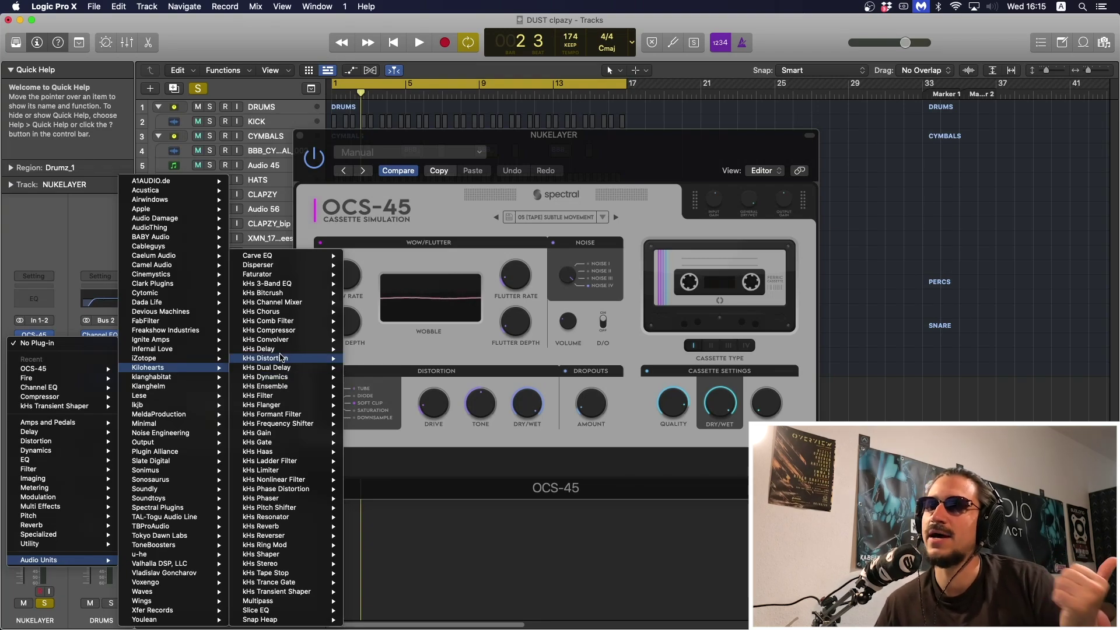
{"action": "mouse_move", "coordinate": [326, 340]}
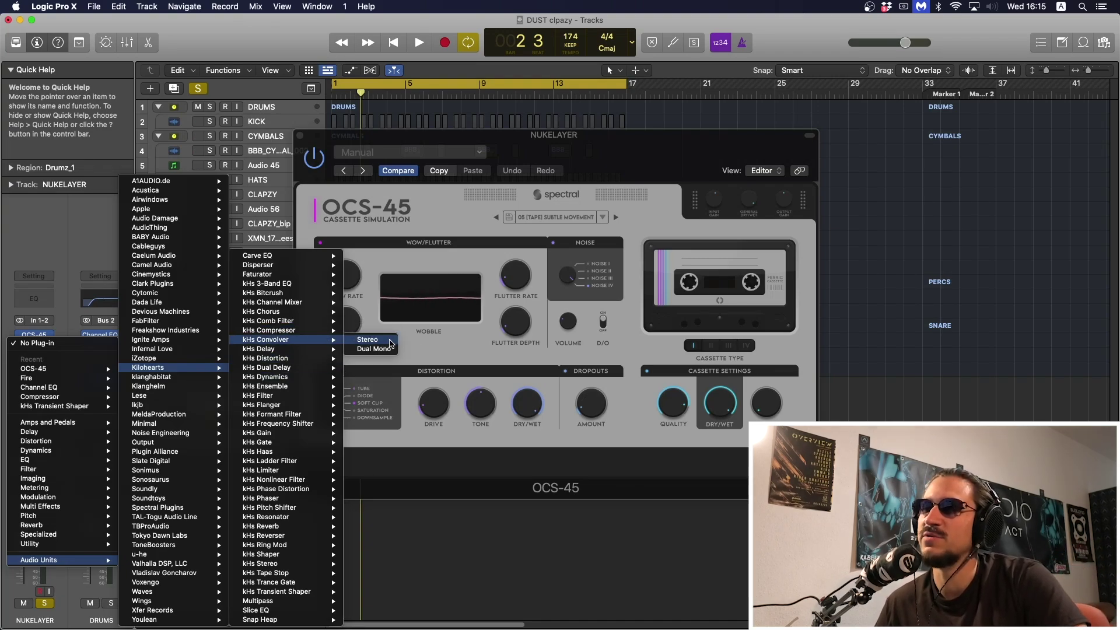
{"action": "left_click", "coordinate": [390, 341]}
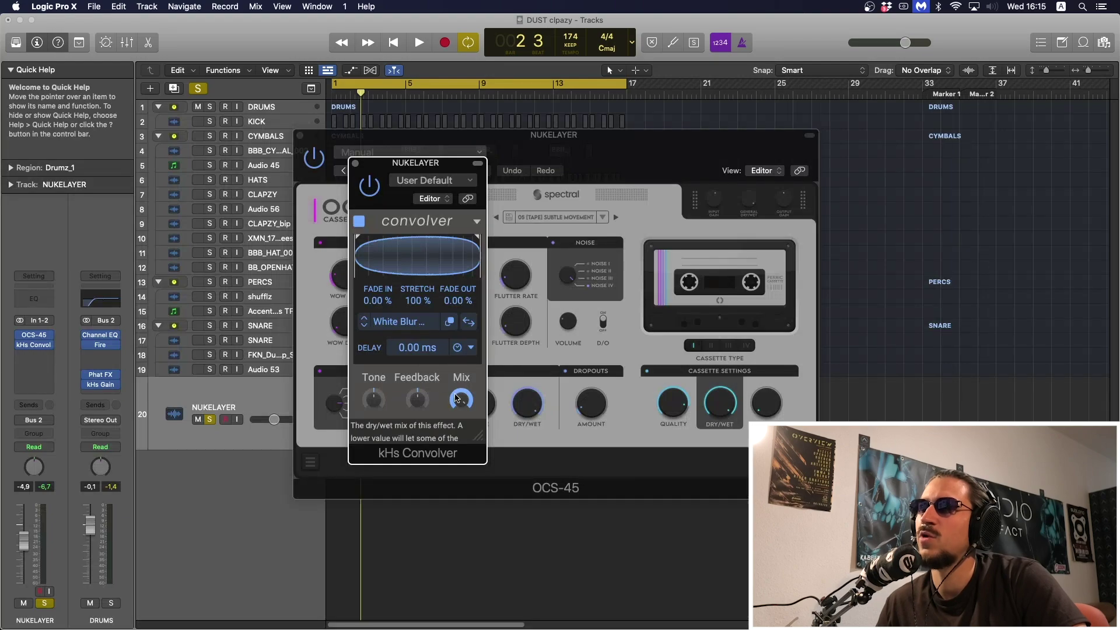
- Reduce the Convolver's Mix amount while playing the soloed NUKELAYER track
{"action": "double_click", "coordinate": [461, 399]}
{"action": "key", "text": "space"}
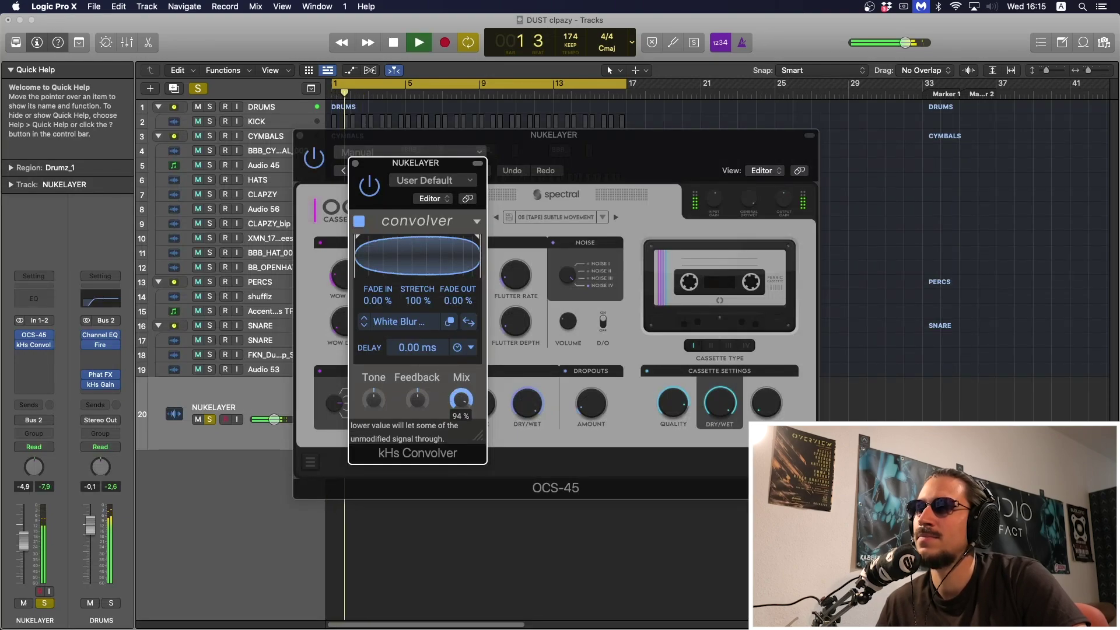
{"action": "left_click_drag", "start_coordinate": [461, 399], "coordinate": [425, 350]}
{"action": "key", "text": "space"}
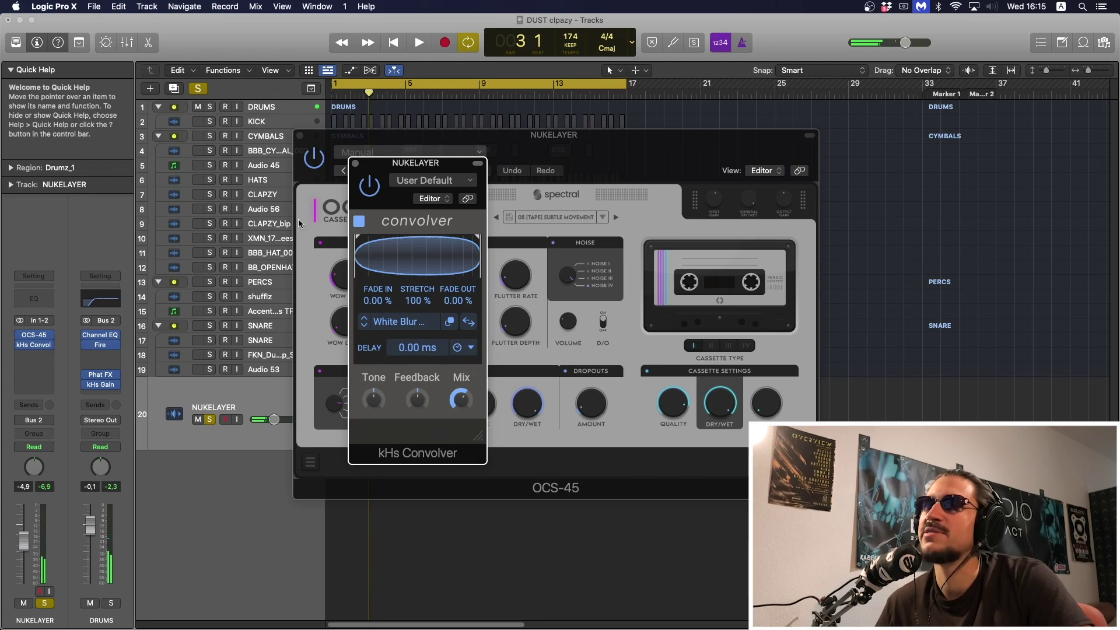
- Fine-tune the Convolver's Mix against the full drums, solo NUKELAYER again, and close both plug-in windows
{"action": "left_click", "coordinate": [209, 420]}
{"action": "key", "text": "space"}
{"action": "left_click_drag", "start_coordinate": [461, 400], "coordinate": [461, 403]}
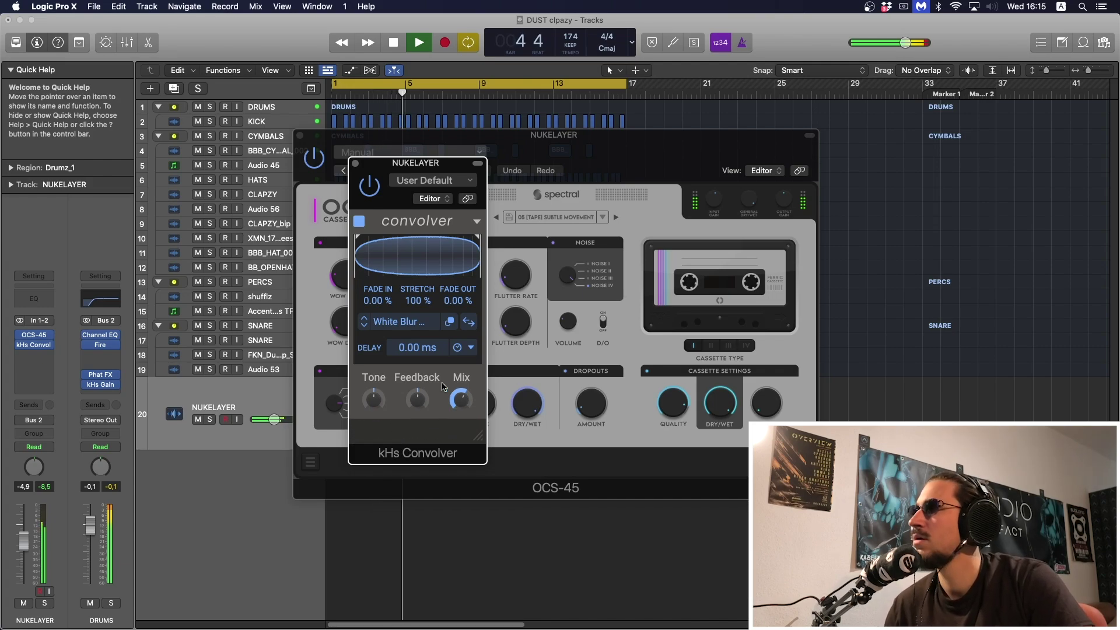
{"action": "key", "text": "space"}
{"action": "key", "text": "s"}
{"action": "left_click", "coordinate": [300, 163]}
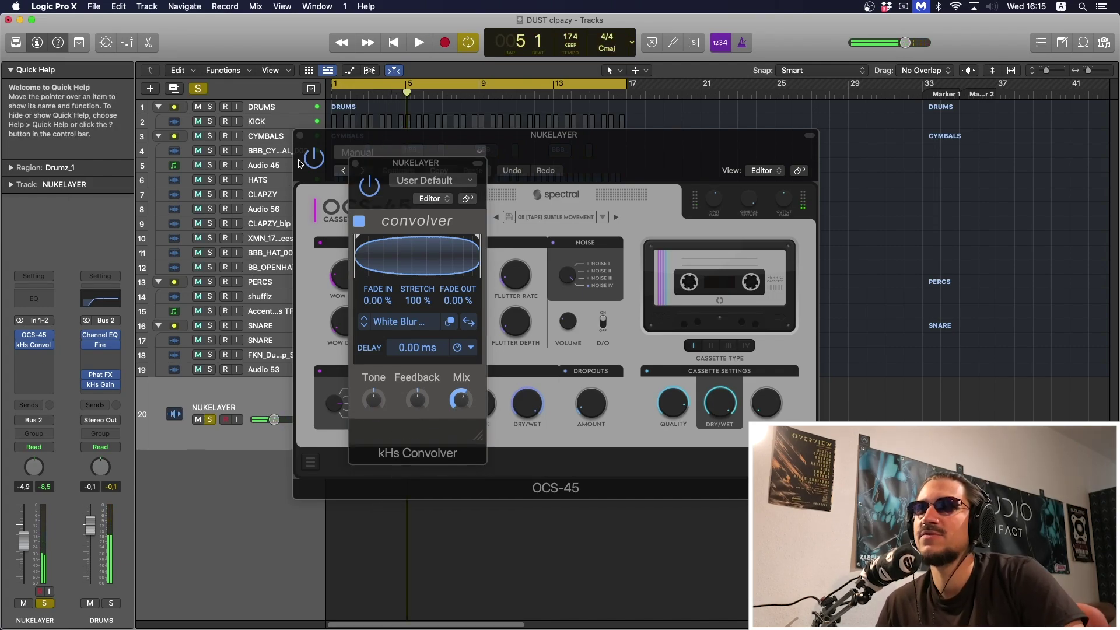
{"action": "left_click", "coordinate": [302, 138]}
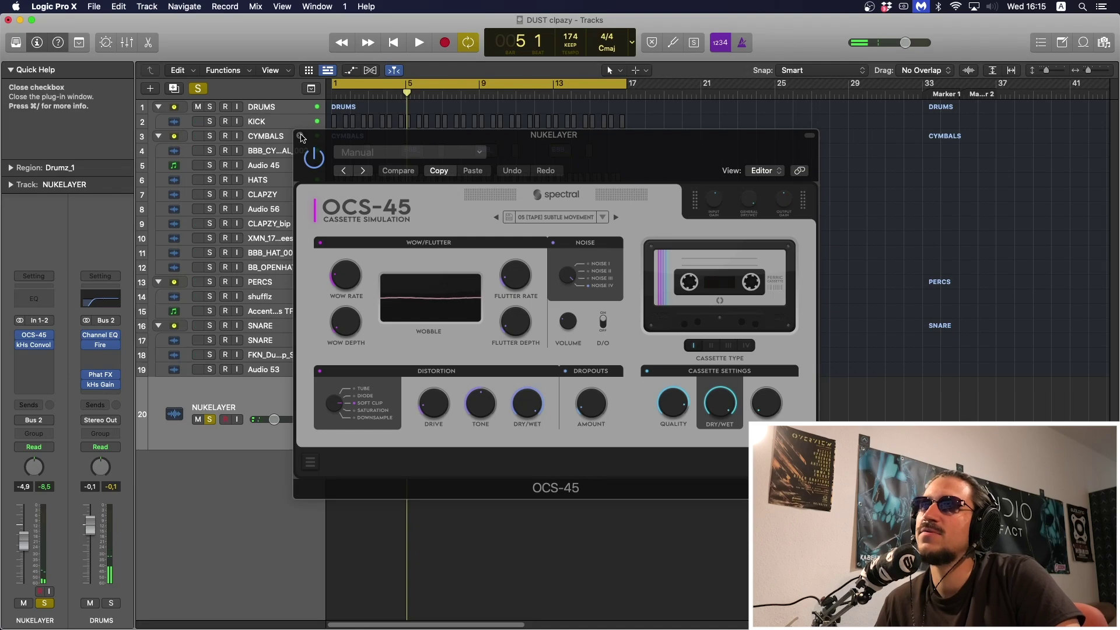
- Close the OCS-45 window, play NUKELAYER soloed, and insert the stereo Compressor after kHs Convolver on the track
{"action": "left_click", "coordinate": [301, 138]}
{"action": "key", "text": "space"}
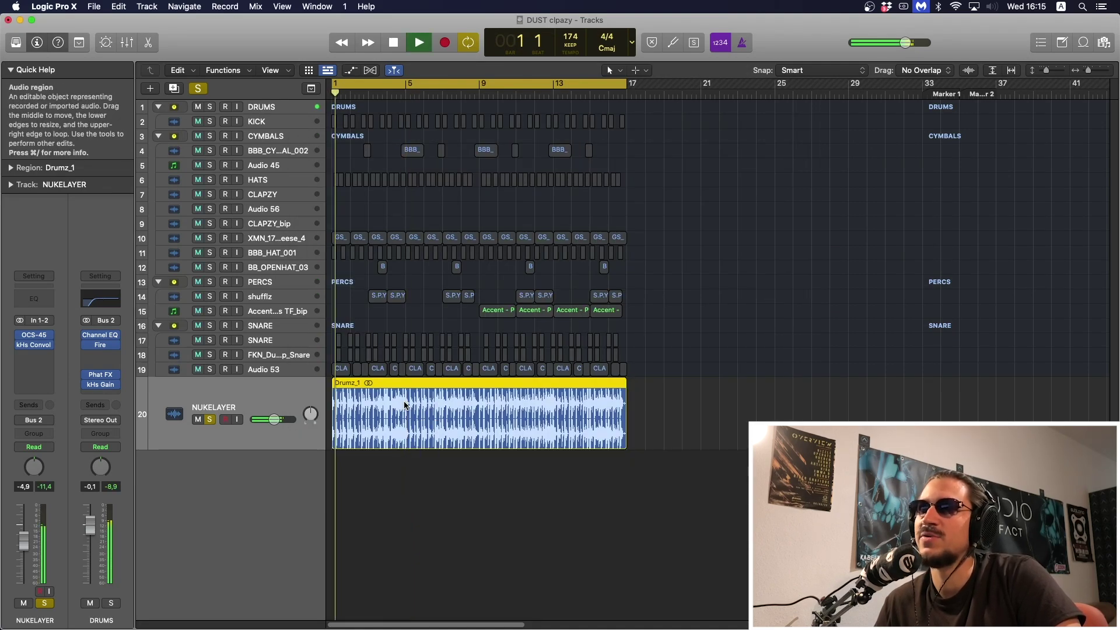
{"action": "key", "text": "space"}
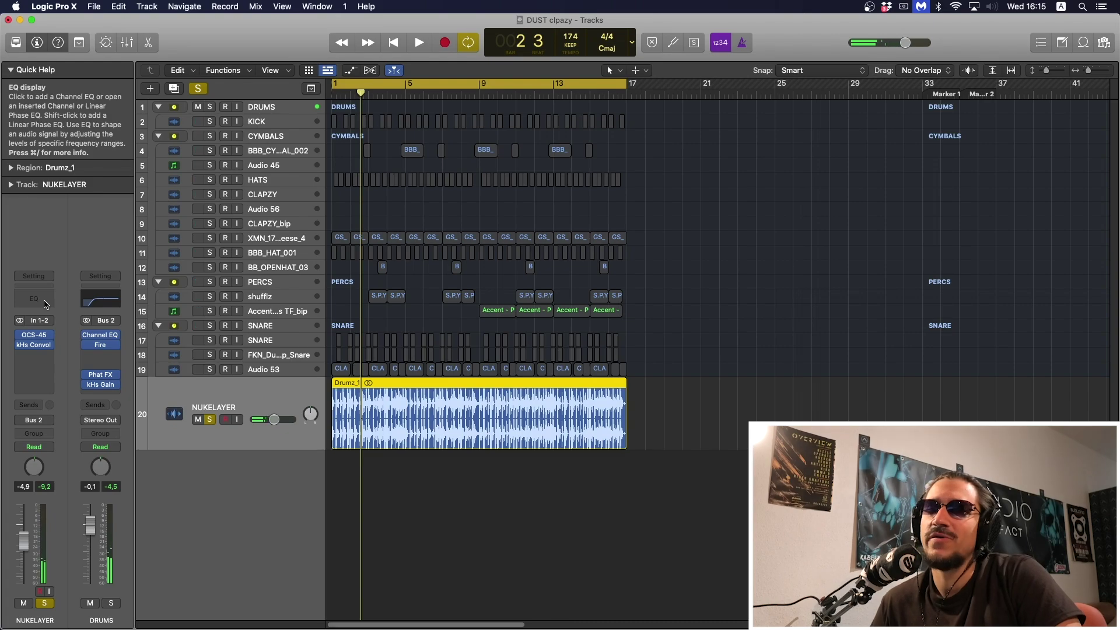
{"action": "left_click", "coordinate": [52, 354]}
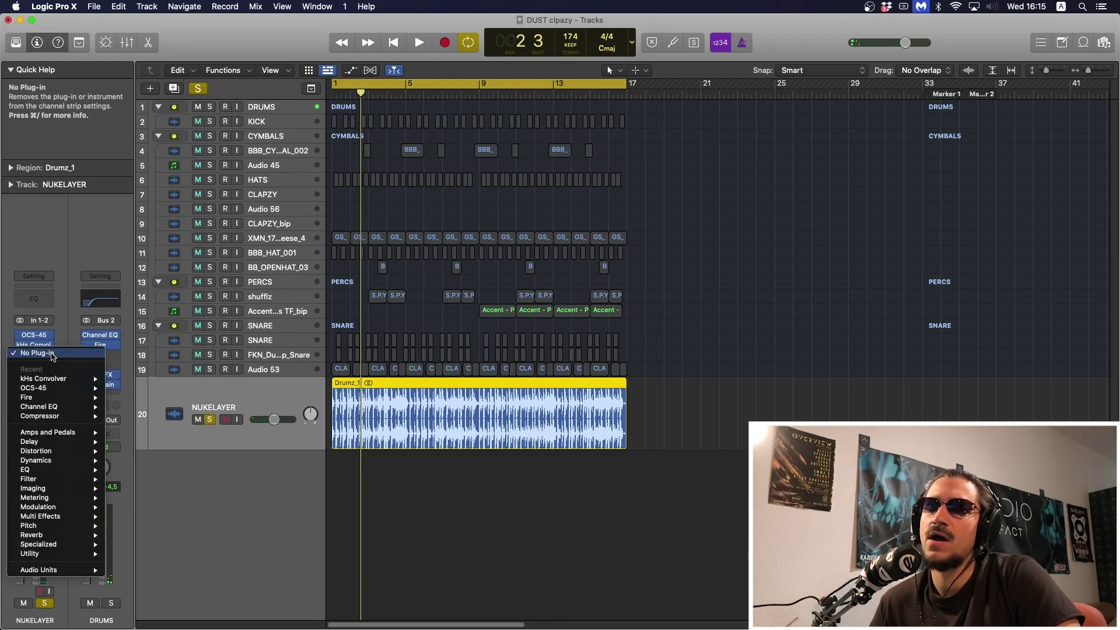
{"action": "mouse_move", "coordinate": [74, 417]}
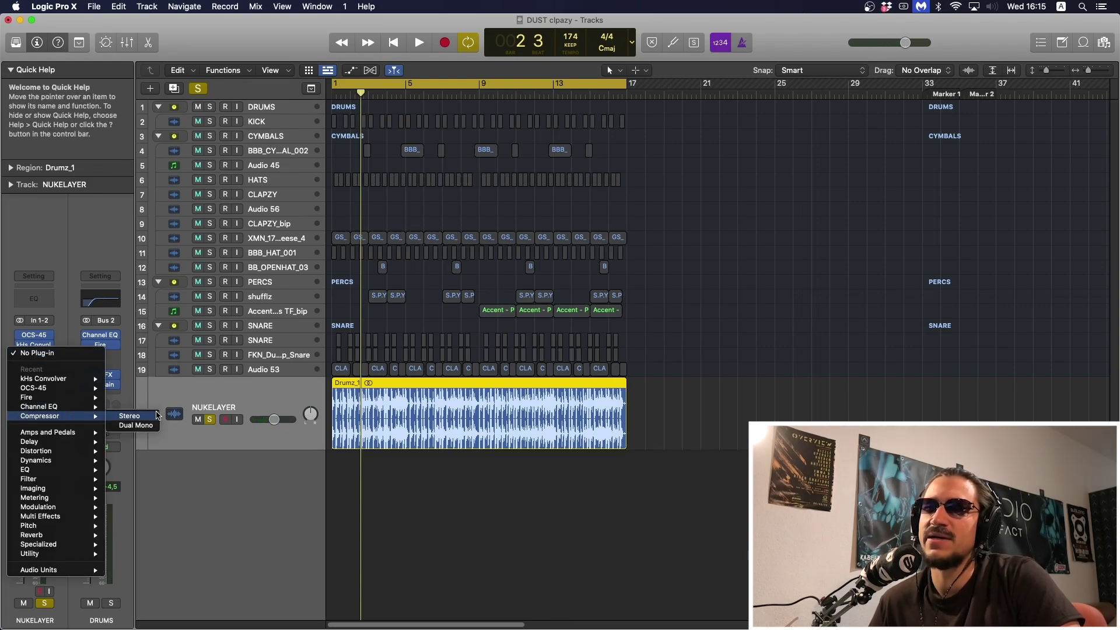
{"action": "left_click", "coordinate": [131, 416]}
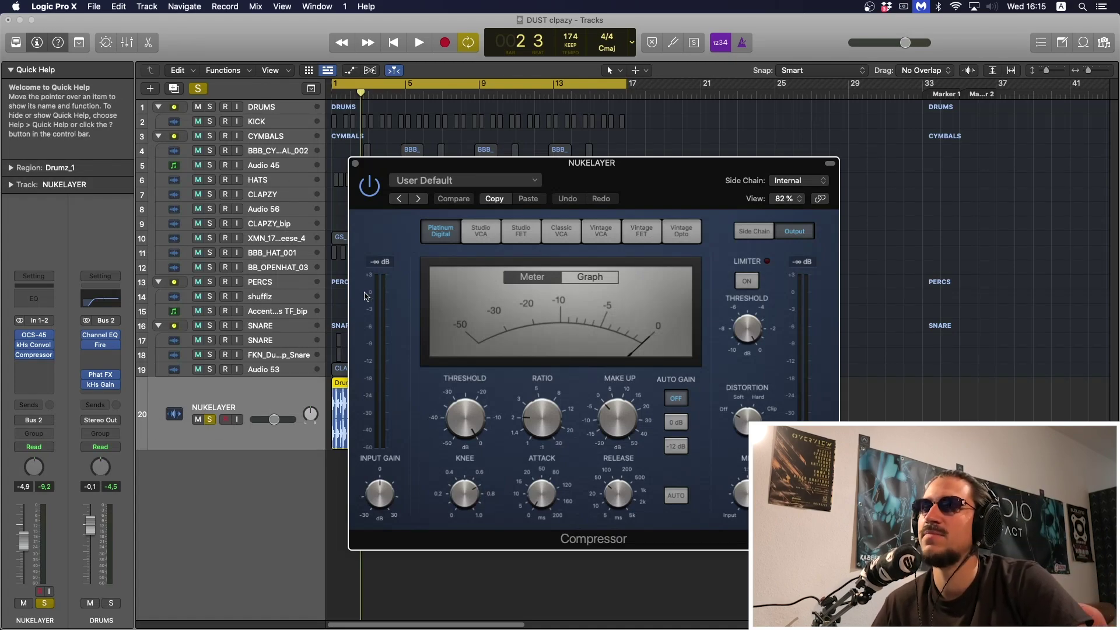
- Adjust the Compressor's Threshold while playing NUKELAYER soloed
{"action": "key", "text": "space"}
{"action": "left_click_drag", "start_coordinate": [465, 417], "coordinate": [469, 436]}
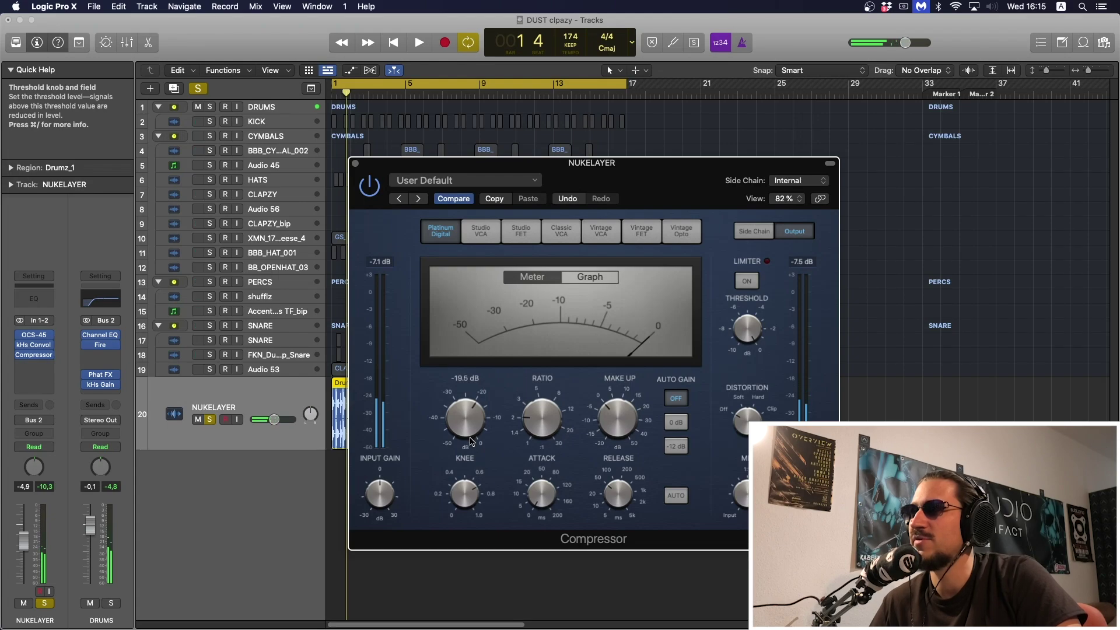
{"action": "key", "text": "space"}
{"action": "left_click_drag", "start_coordinate": [472, 441], "coordinate": [473, 446]}
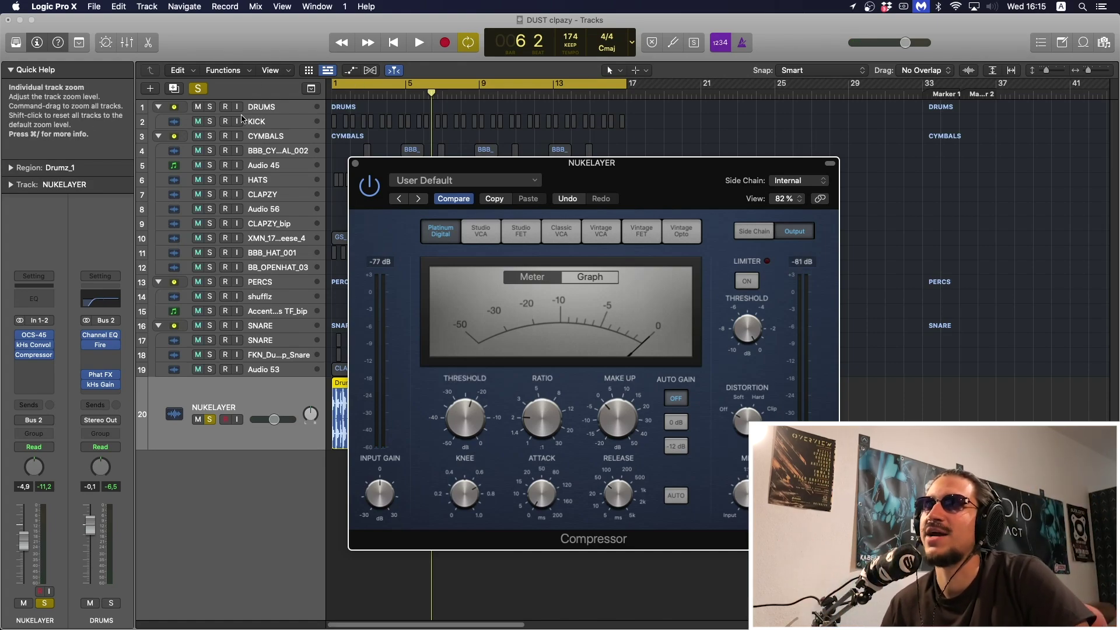
- Clear the solo and set the Compressor's Threshold to -20.5 dB while playing the full drums
{"action": "left_click", "coordinate": [198, 88]}
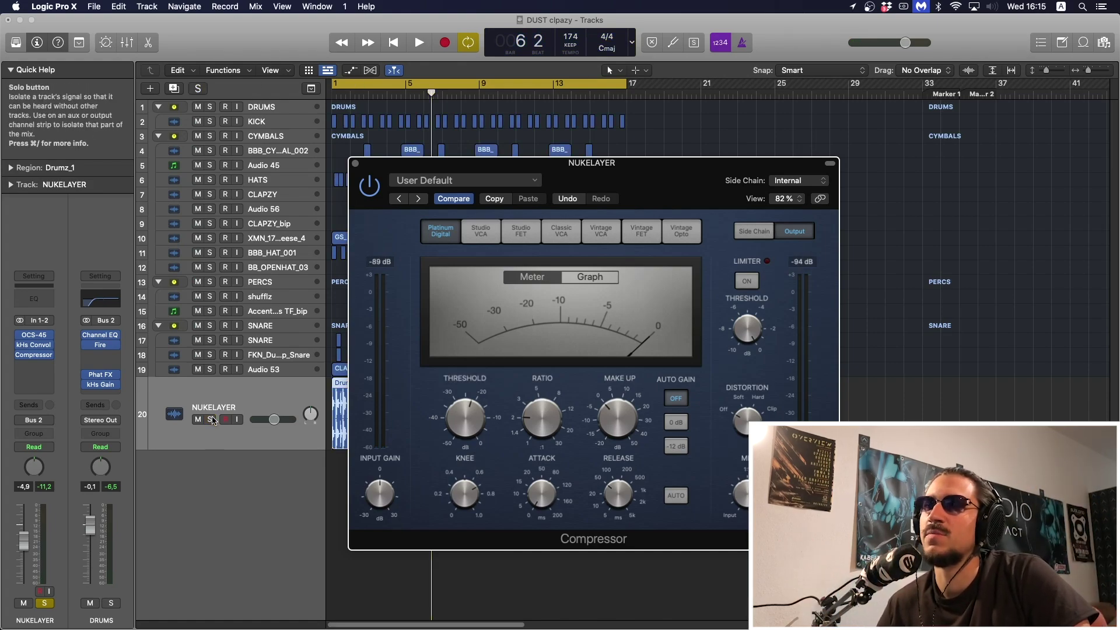
{"action": "left_click", "coordinate": [478, 434]}
{"action": "key", "text": "space"}
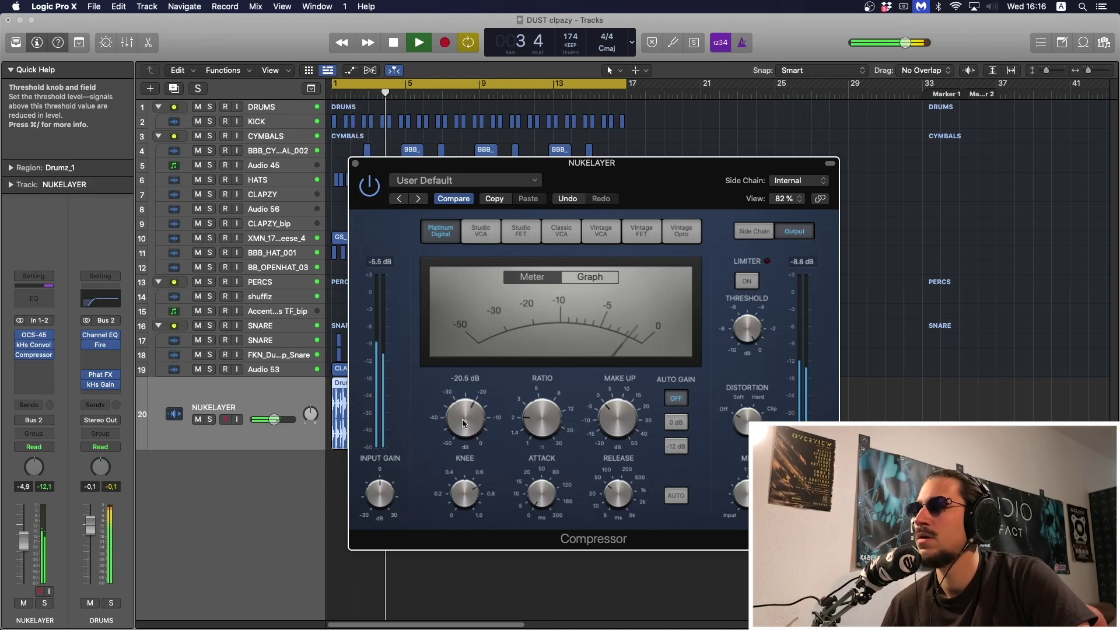
{"action": "key", "text": "space"}
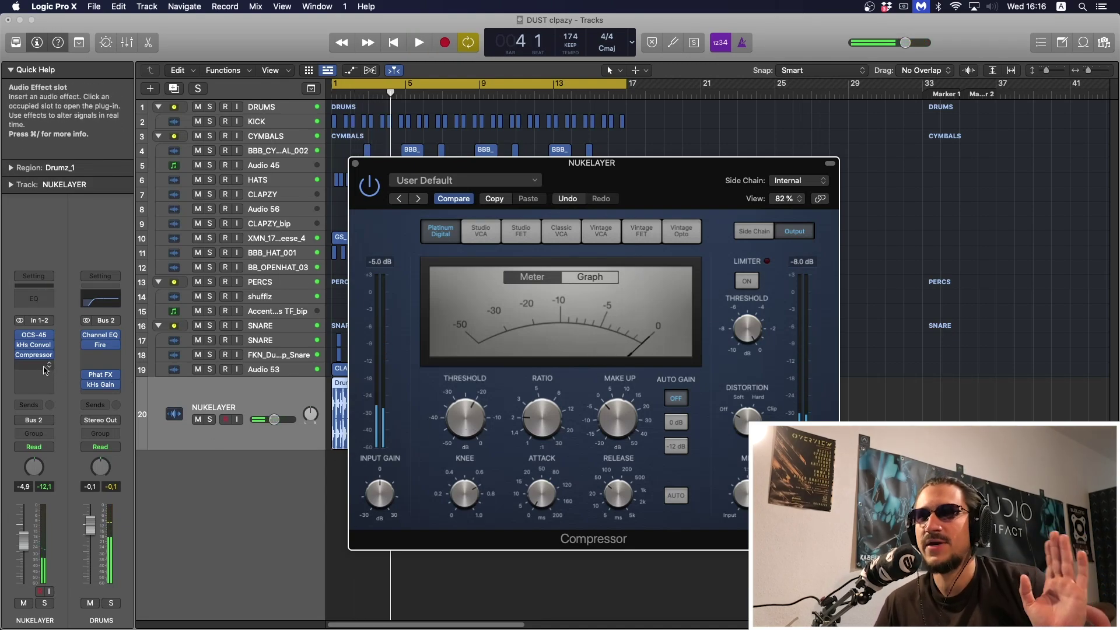
- Insert a Channel EQ after the Compressor on NUKELAYER, close the Compressor window, and raise the low cut to 525 Hz
{"action": "left_click", "coordinate": [34, 298]}
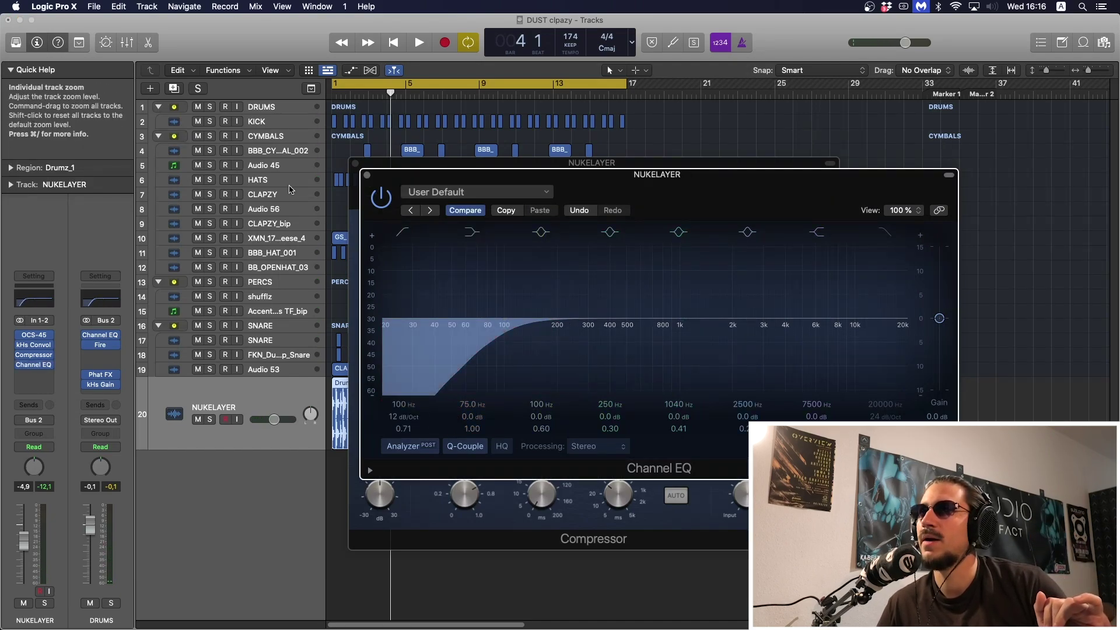
{"action": "left_click", "coordinate": [357, 163]}
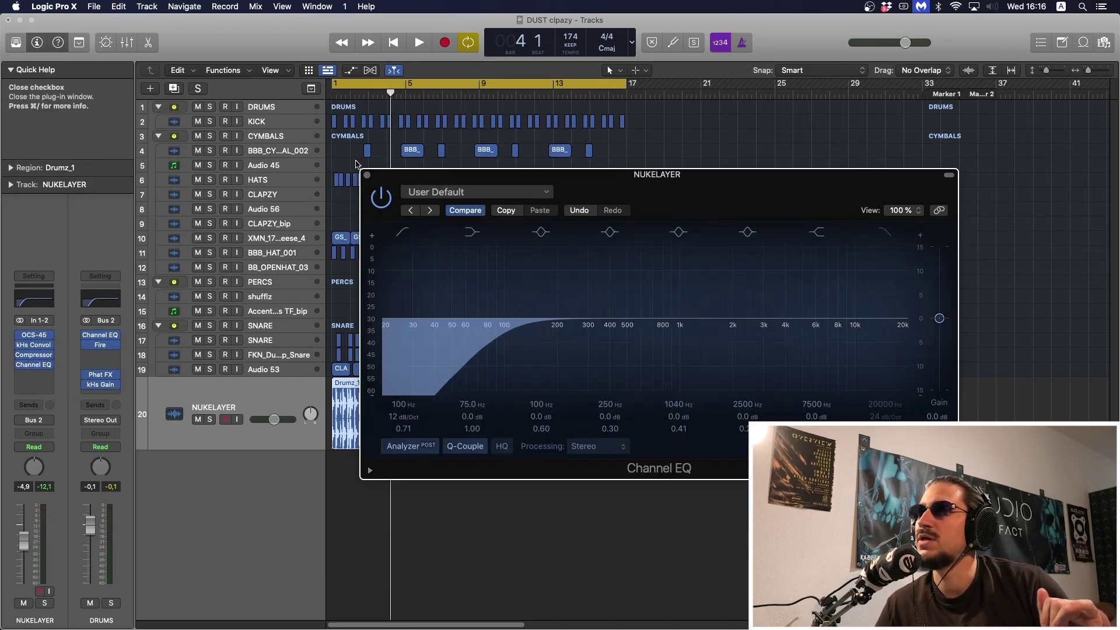
{"action": "left_click_drag", "start_coordinate": [494, 178], "coordinate": [473, 176]}
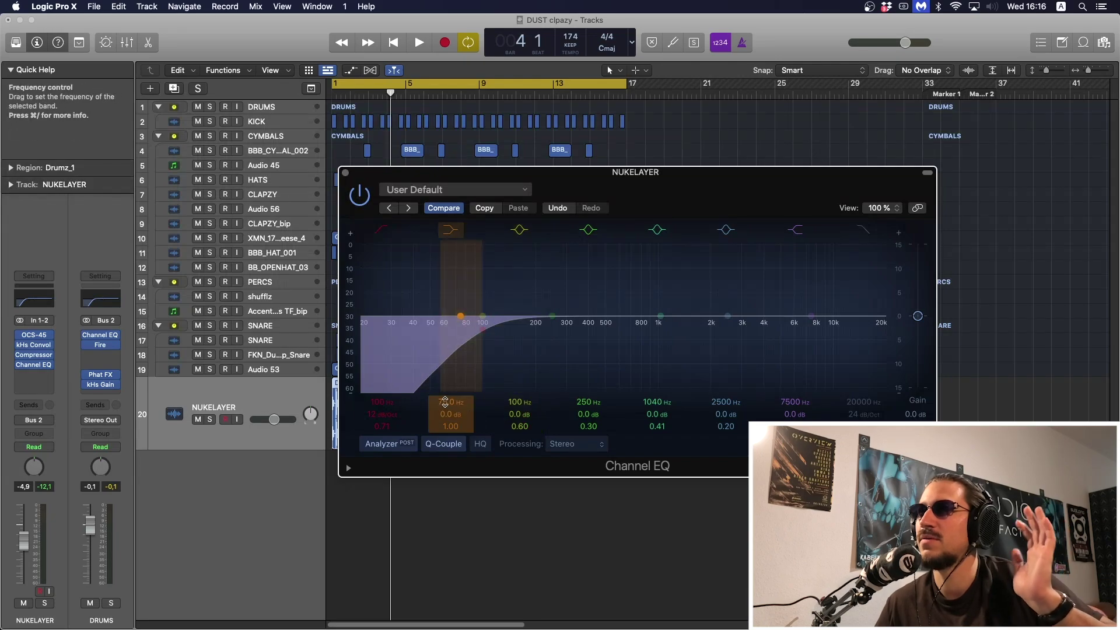
{"action": "left_click", "coordinate": [257, 121]}
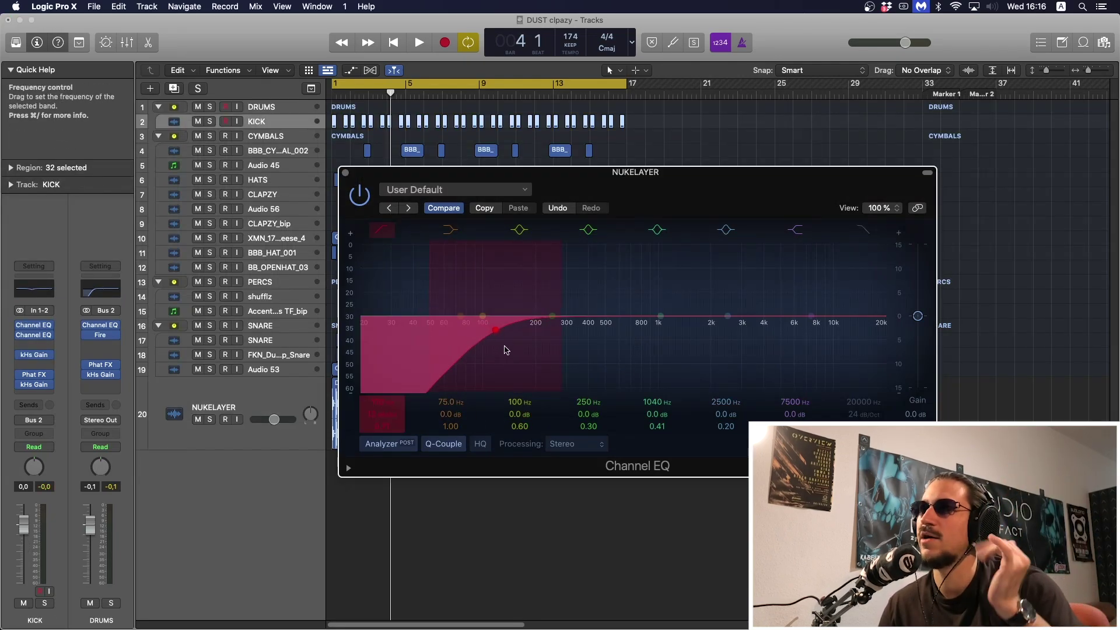
{"action": "mouse_move", "coordinate": [512, 351]}
{"action": "left_mouse_down"}
{"action": "mouse_move", "coordinate": [539, 357]}
{"action": "mouse_move", "coordinate": [492, 356]}
{"action": "mouse_move", "coordinate": [614, 374]}
{"action": "left_mouse_up"}
{"action": "key", "text": "space"}
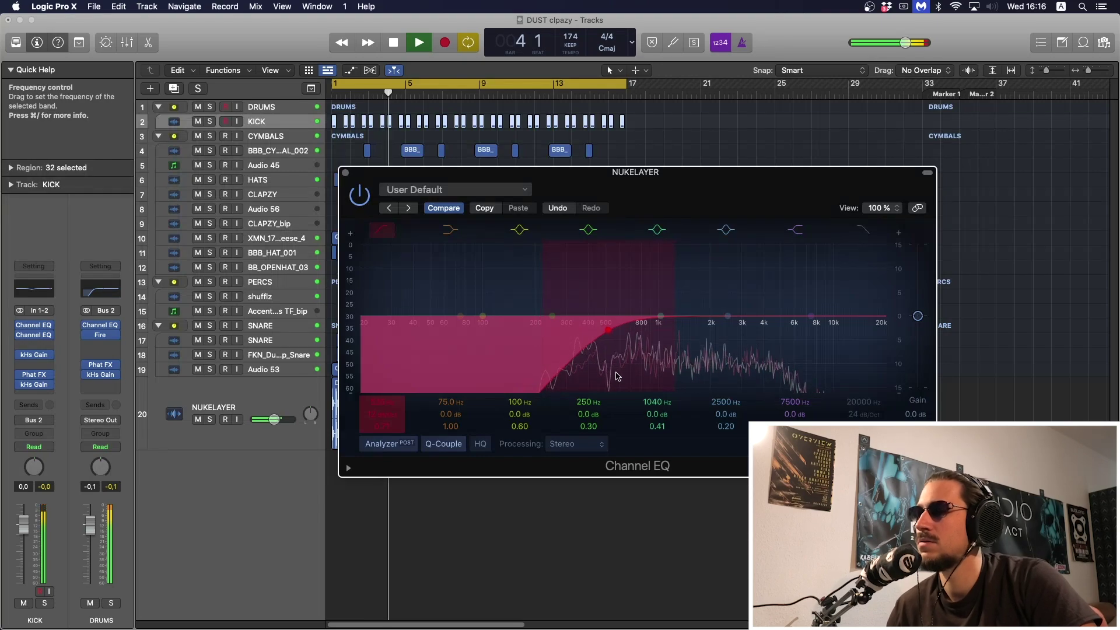
- Duplicate NUKELAYER's Channel EQ into the next slot, readjust the copy's low cut with a 6 dB/Oct slope, and close both EQ windows
{"action": "left_click", "coordinate": [178, 432]}
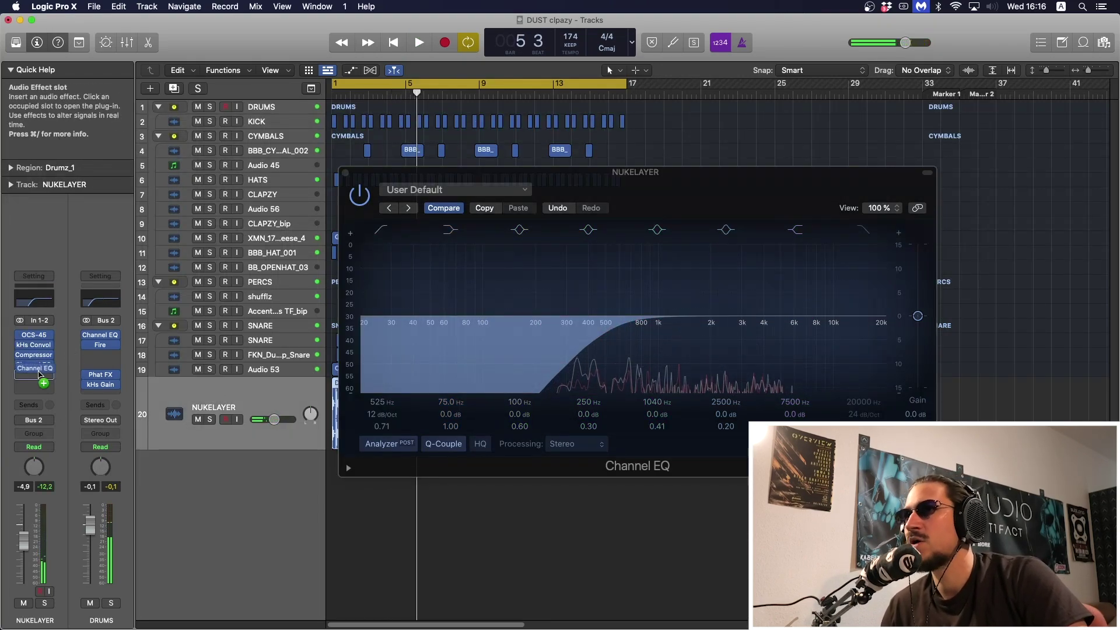
{"action": "left_click_drag", "start_coordinate": [39, 374], "coordinate": [40, 375]}
{"action": "left_click", "coordinate": [36, 376]}
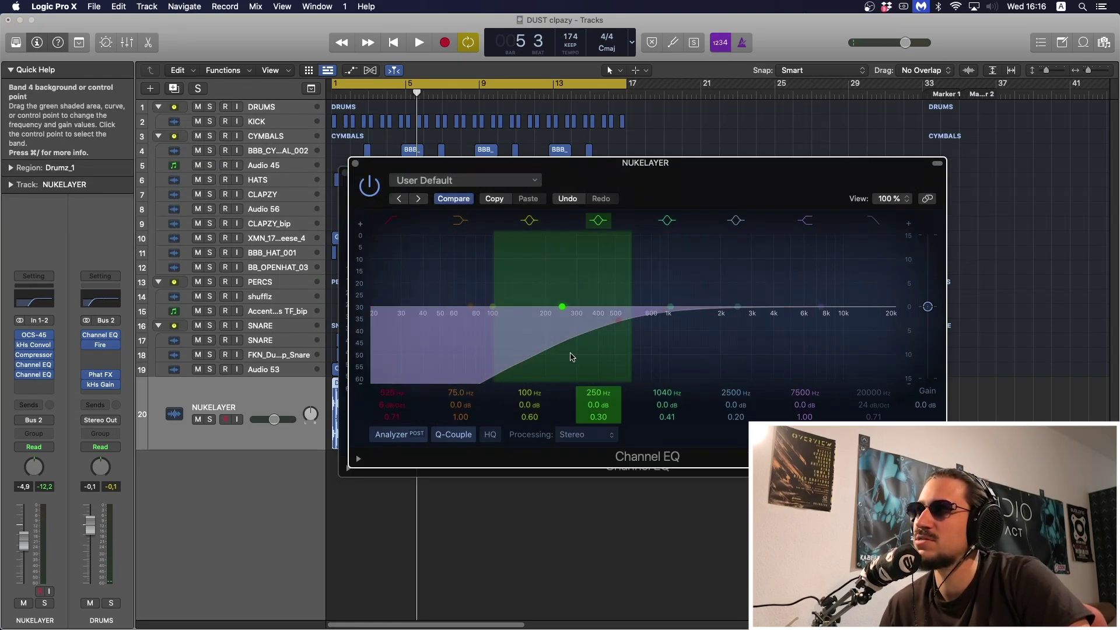
{"action": "left_click_drag", "start_coordinate": [594, 356], "coordinate": [563, 356]}
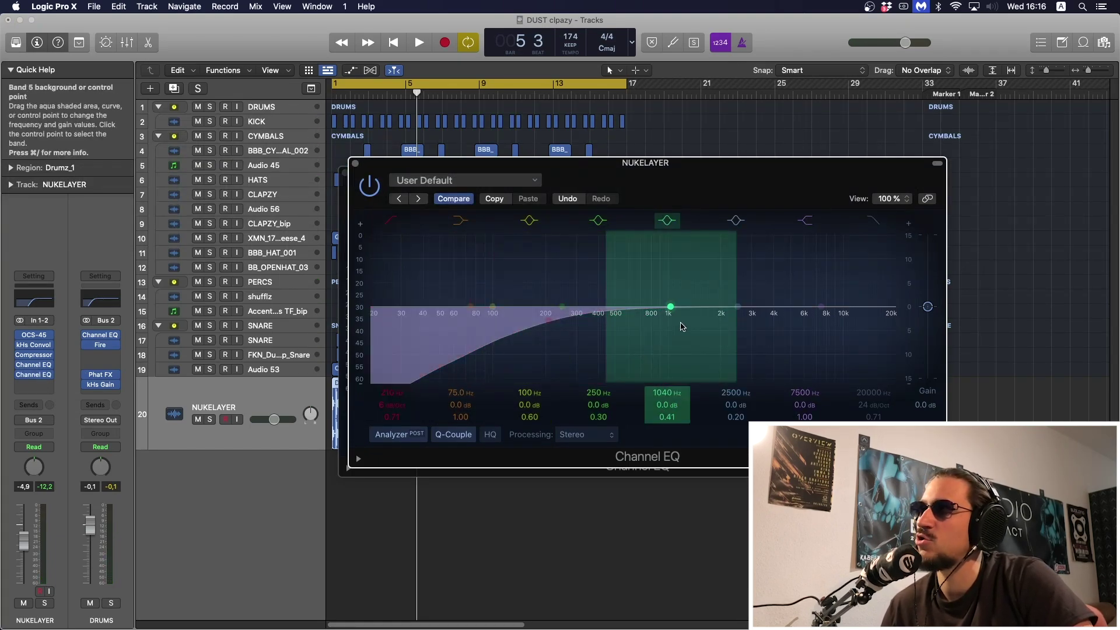
{"action": "mouse_move", "coordinate": [557, 346]}
{"action": "left_mouse_down"}
{"action": "mouse_move", "coordinate": [593, 358]}
{"action": "mouse_move", "coordinate": [577, 363]}
{"action": "mouse_move", "coordinate": [681, 366]}
{"action": "left_mouse_up"}
{"action": "key", "text": "space"}
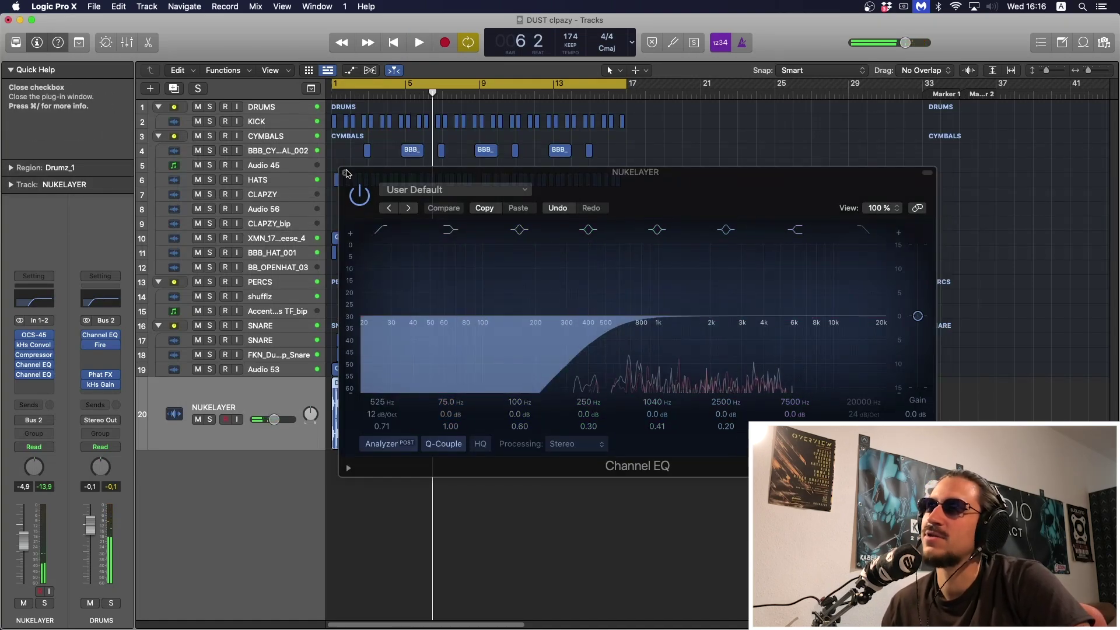
{"action": "left_click", "coordinate": [356, 163]}
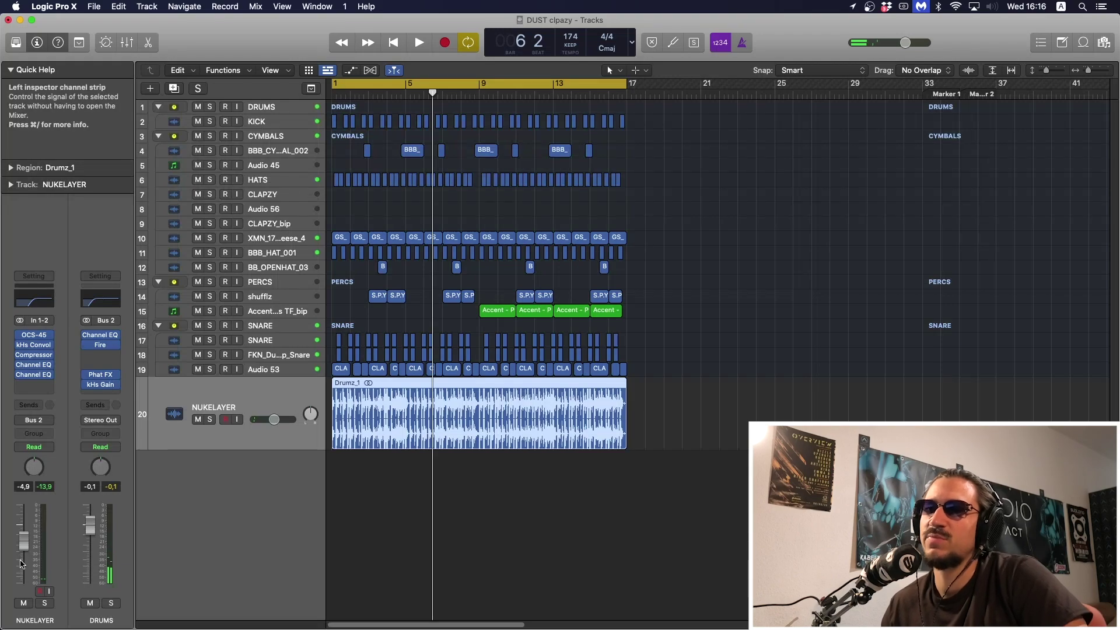
- Lower NUKELAYER's volume fader to -7.2 dB and play it with the full drums
{"action": "left_click_drag", "start_coordinate": [21, 563], "coordinate": [23, 549]}
{"action": "key", "text": "space"}
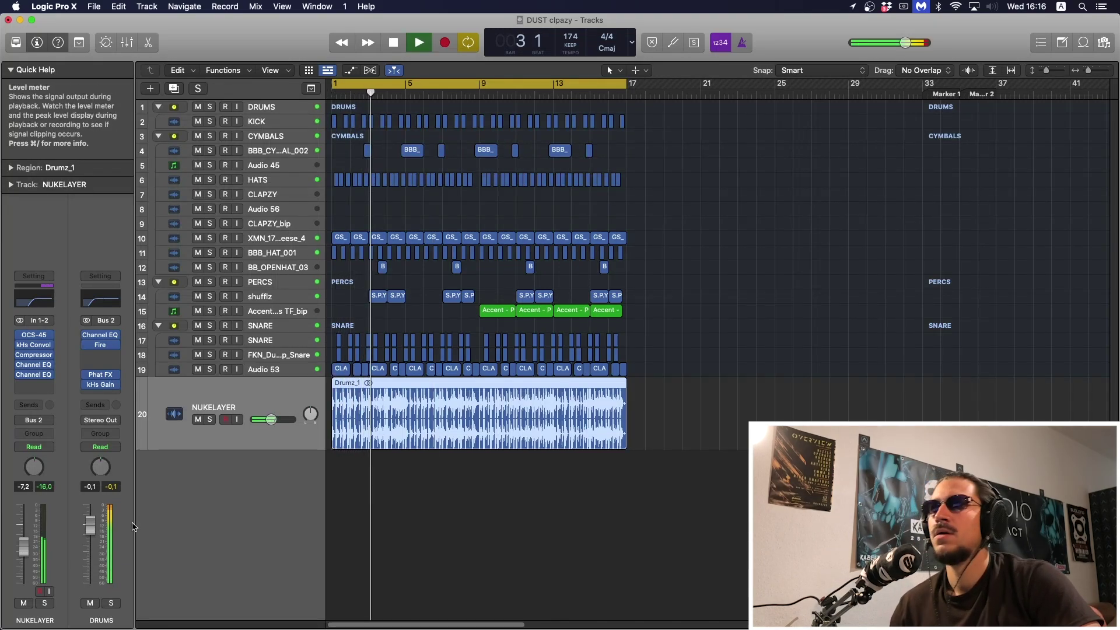
{"action": "key", "text": "space"}
- Compare the drums with NUKELAYER muted and unmuted, and fine-tune its volume fader to -7.4 dB
{"action": "left_click", "coordinate": [197, 419]}
{"action": "key", "text": "space"}
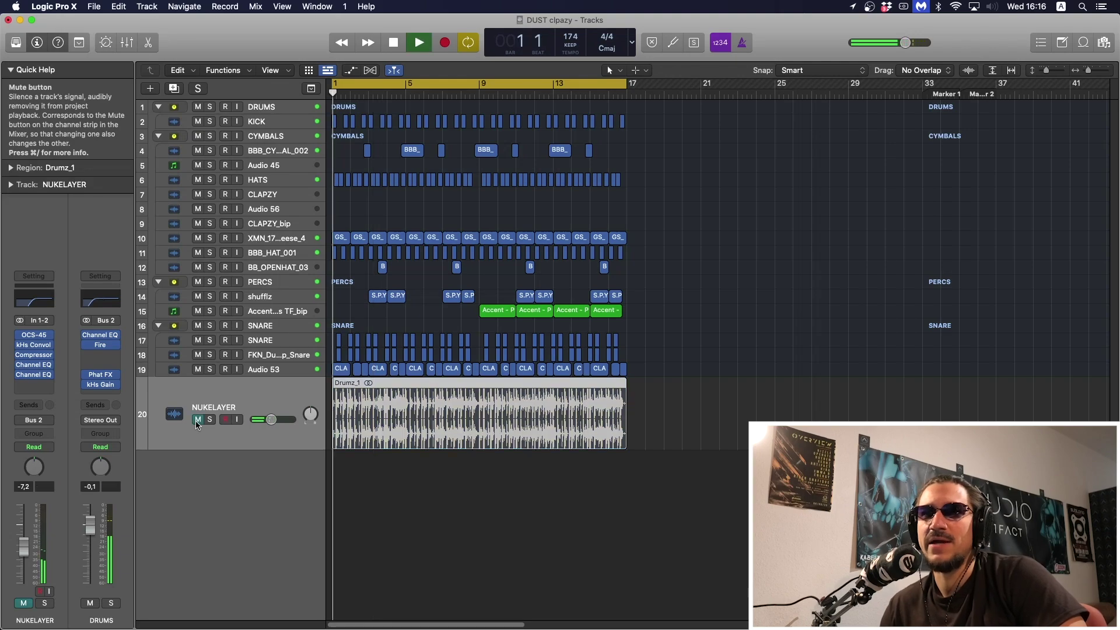
{"action": "left_click", "coordinate": [197, 420]}
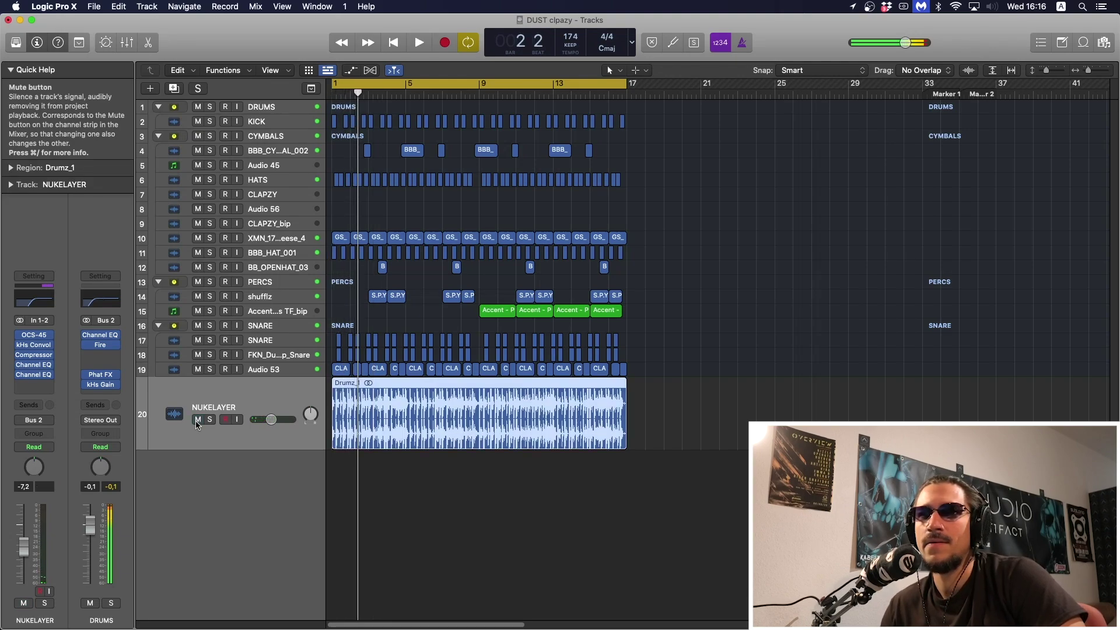
{"action": "key", "text": "space"}
{"action": "key", "text": "space"}
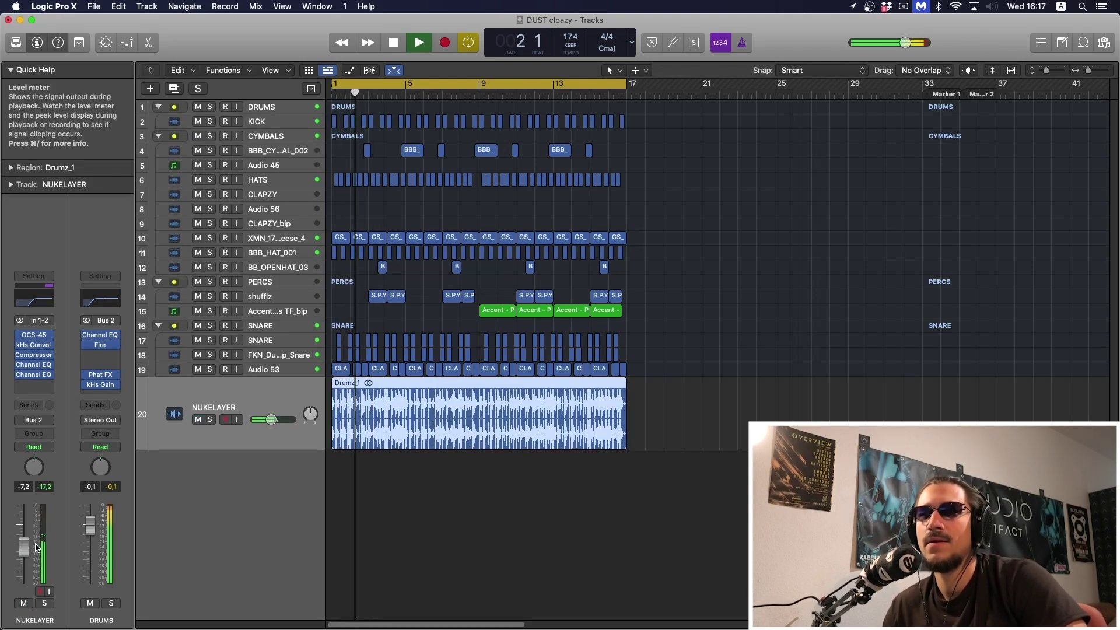
{"action": "key", "text": "space"}
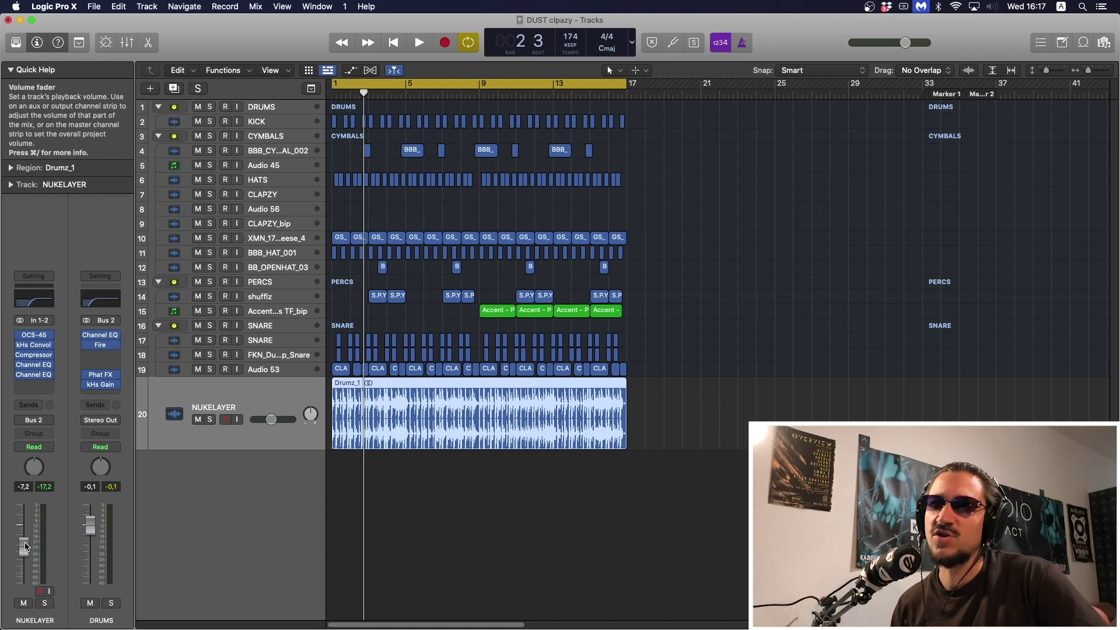
{"action": "key", "text": "space"}
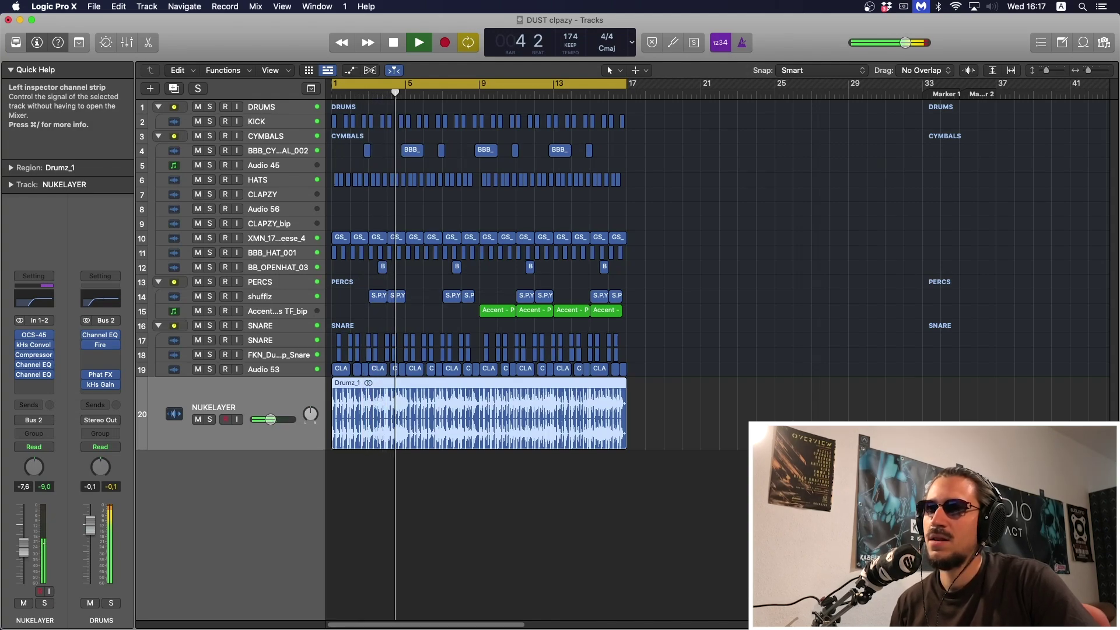
{"action": "key", "text": "space"}
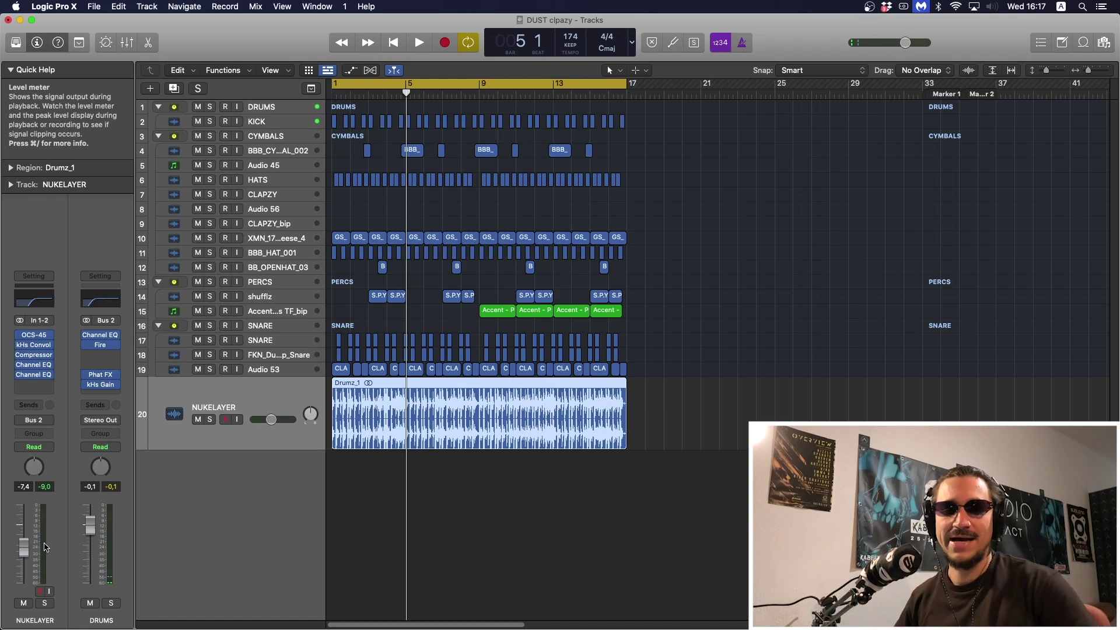
- Turn off the enlarged view of the NUKELAYER track and slightly increase the height of all tracks
{"action": "key", "text": "ctrl+z"}
{"action": "key", "text": "super+Down"}
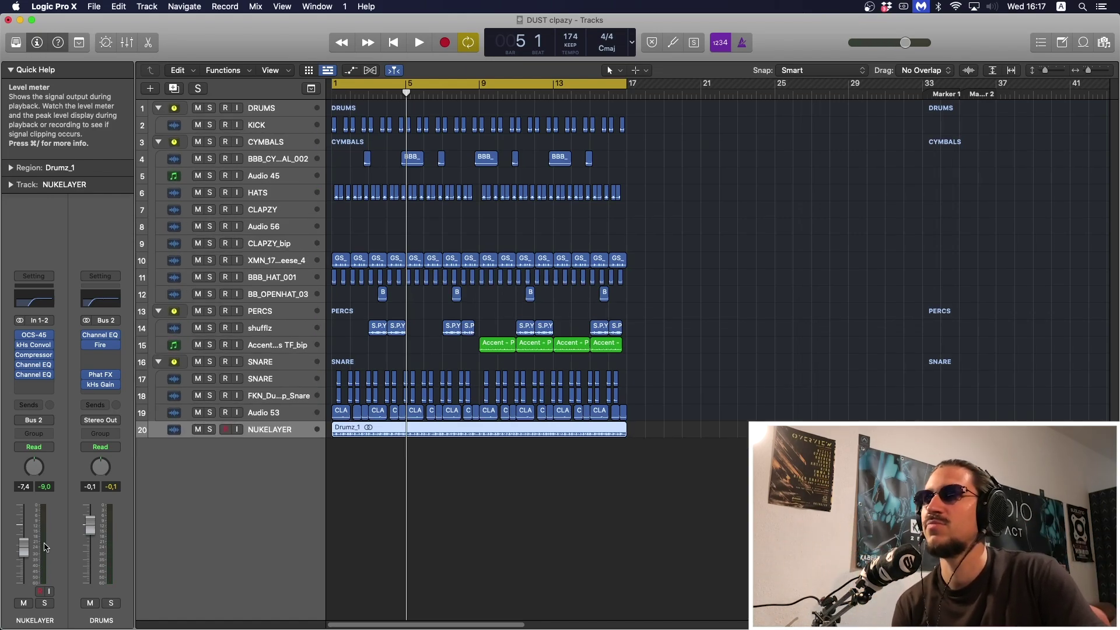
{"action": "key", "text": "super+Up"}
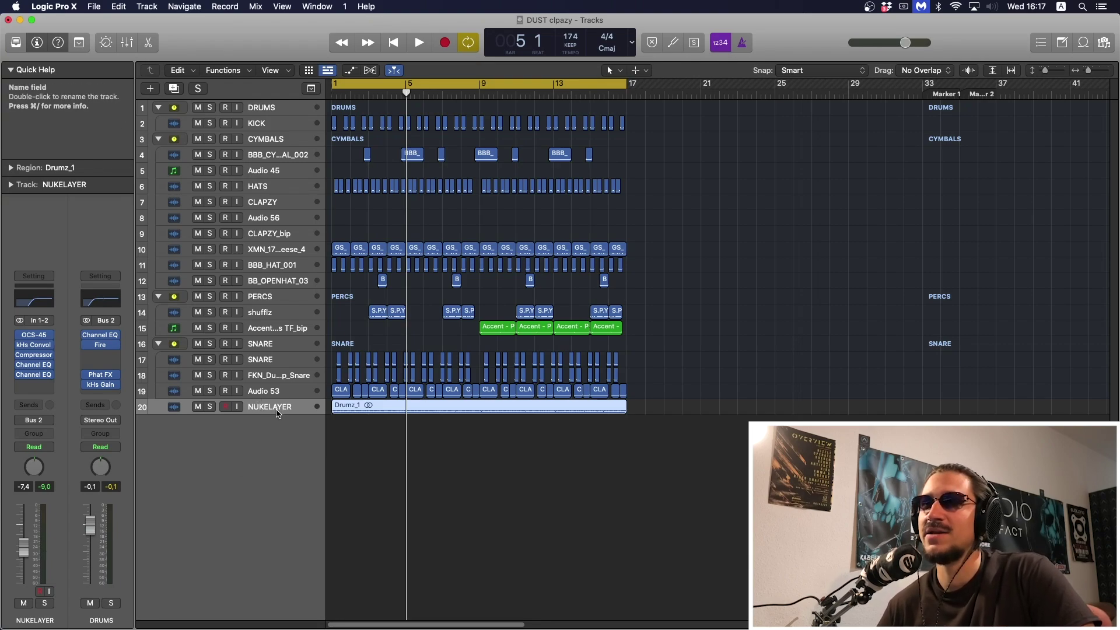
{"action": "key", "text": "ctrl+z"}
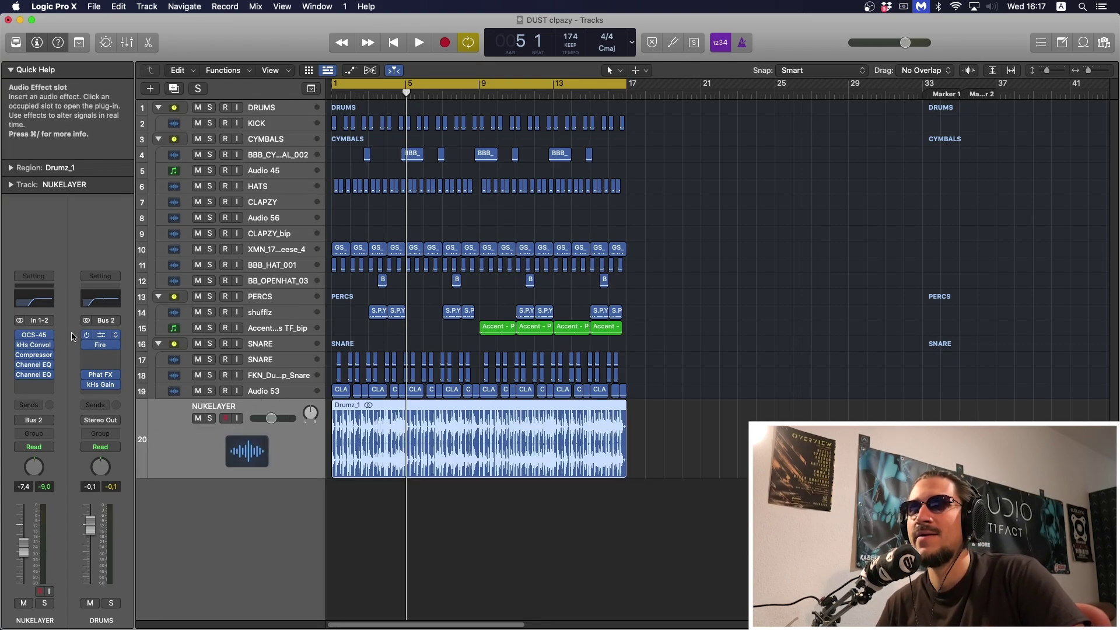
{"action": "key", "text": "ctrl+z"}
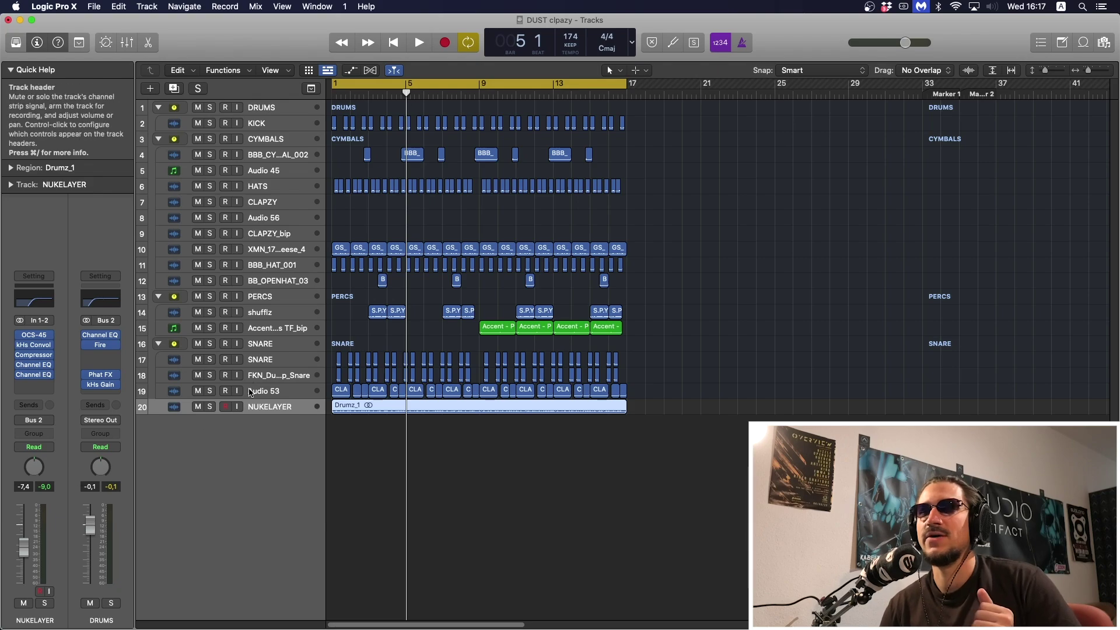
- Play NUKELAYER soloed from the beginning, clear its solo, and mute the track
{"action": "left_click", "coordinate": [198, 406]}
{"action": "left_click", "coordinate": [198, 407]}
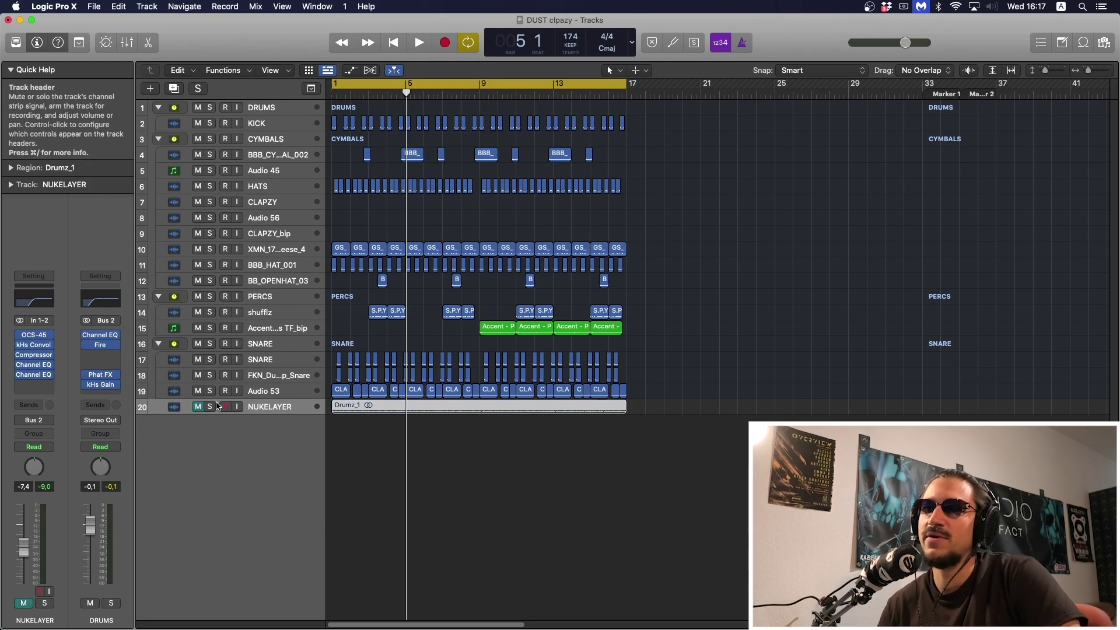
{"action": "left_click", "coordinate": [210, 407]}
{"action": "key", "text": "Return"}
{"action": "key", "text": "space"}
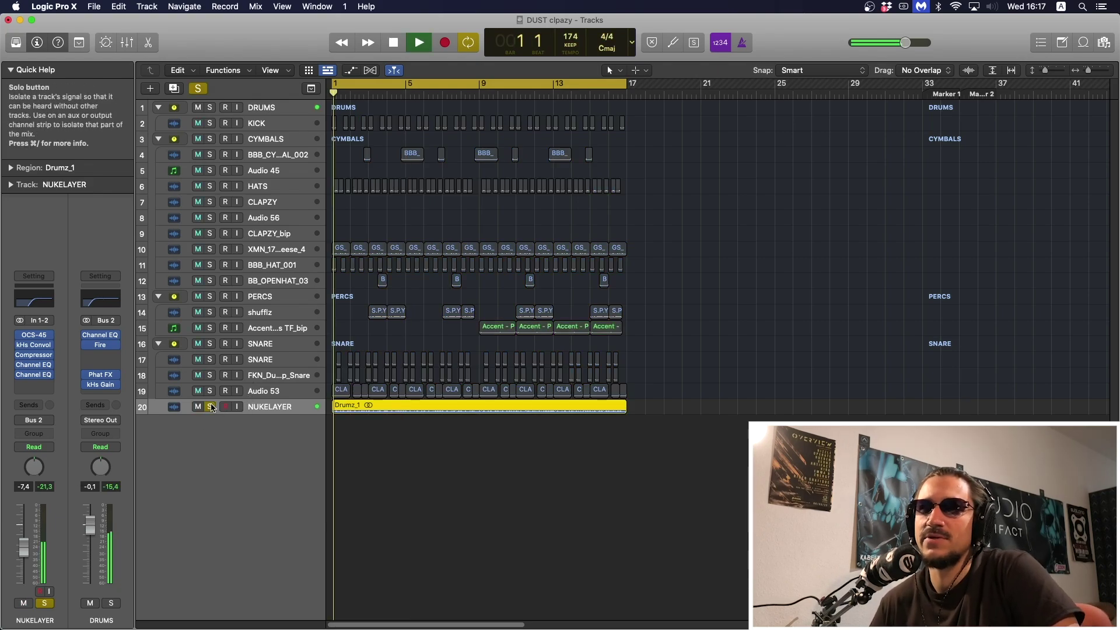
{"action": "left_click", "coordinate": [210, 407]}
{"action": "left_click", "coordinate": [198, 407]}
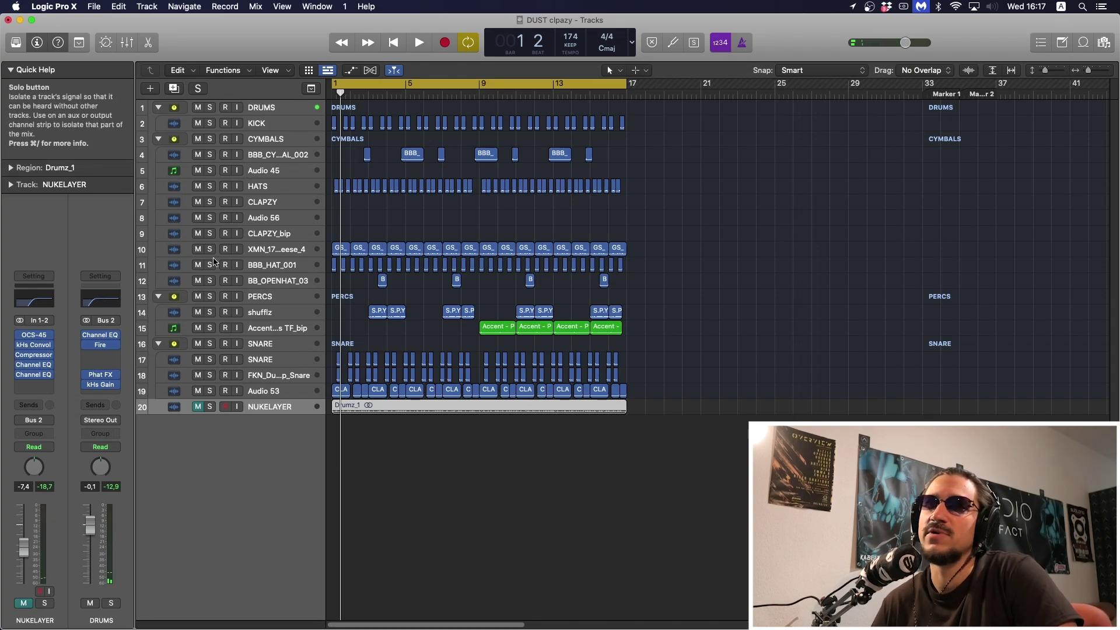
- Review the KICK, SNARE stack and HATS tracks and their plug-in chains
{"action": "left_click", "coordinate": [210, 124]}
{"action": "left_click", "coordinate": [210, 124]}
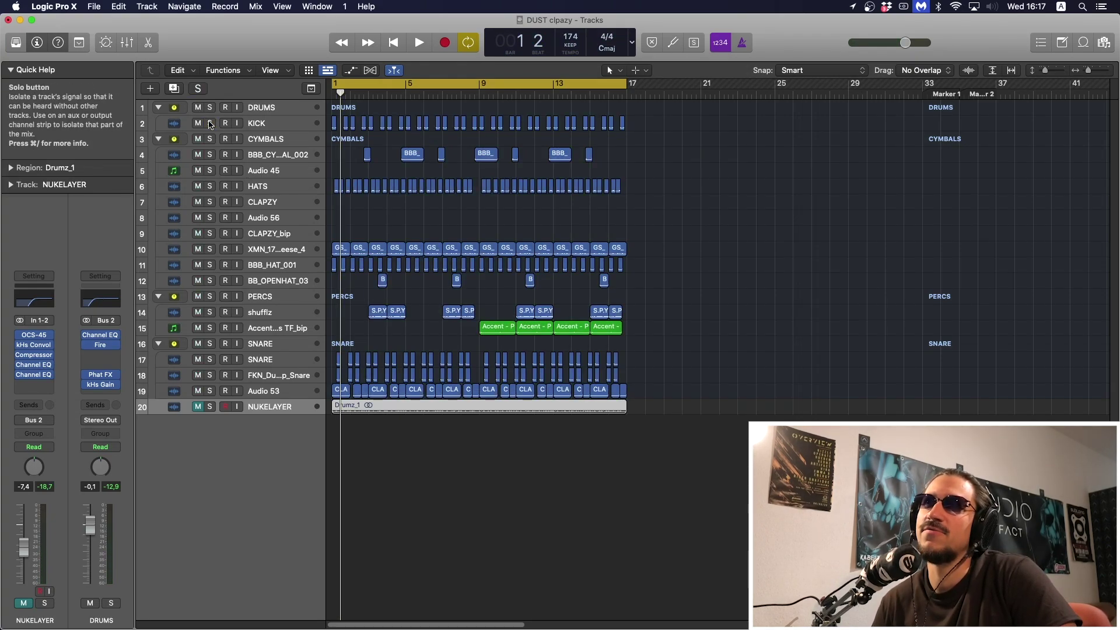
{"action": "left_click", "coordinate": [256, 124]}
{"action": "left_click", "coordinate": [269, 345]}
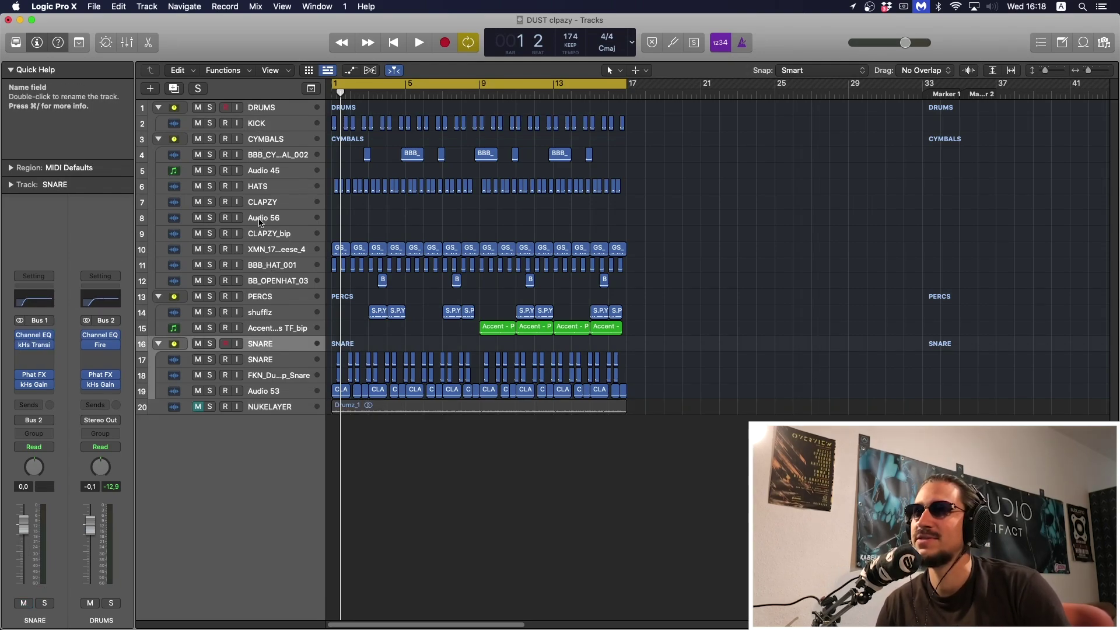
{"action": "left_click", "coordinate": [281, 187]}
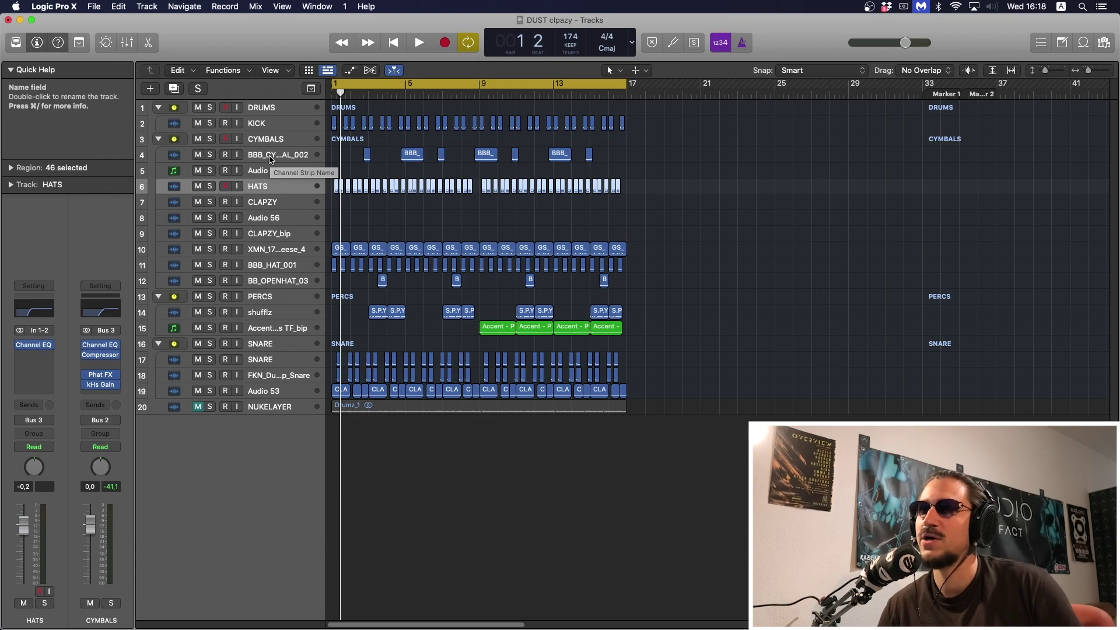
- Unmute NUKELAYER, clear the HATS region selection, and select the NUKELAYER track
{"action": "left_click", "coordinate": [197, 407]}
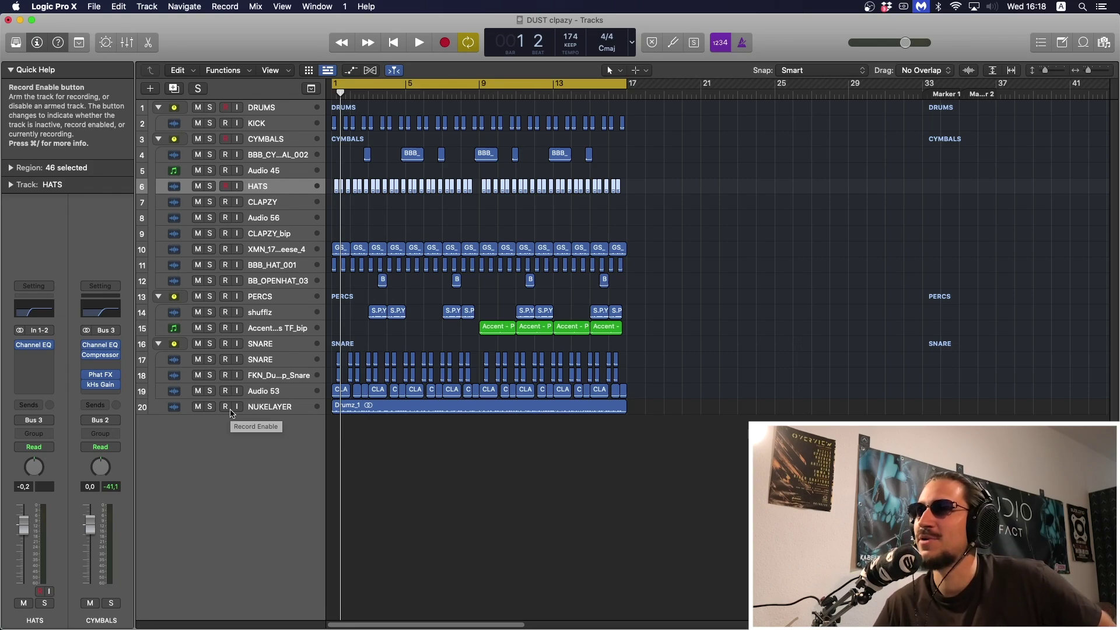
{"action": "left_click", "coordinate": [476, 425]}
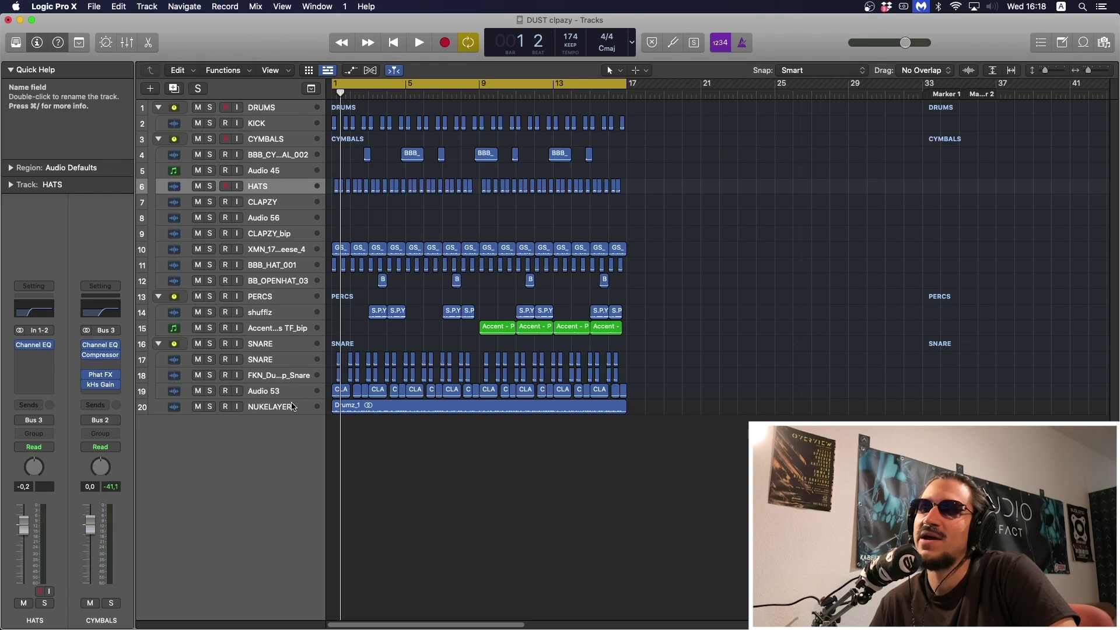
{"action": "left_click", "coordinate": [293, 407]}
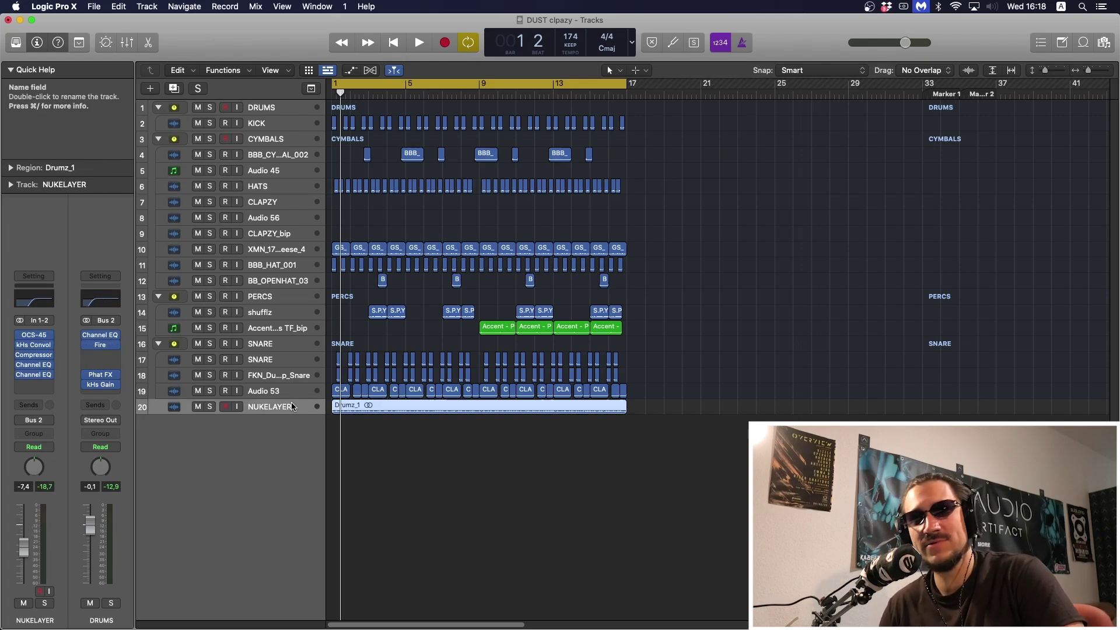